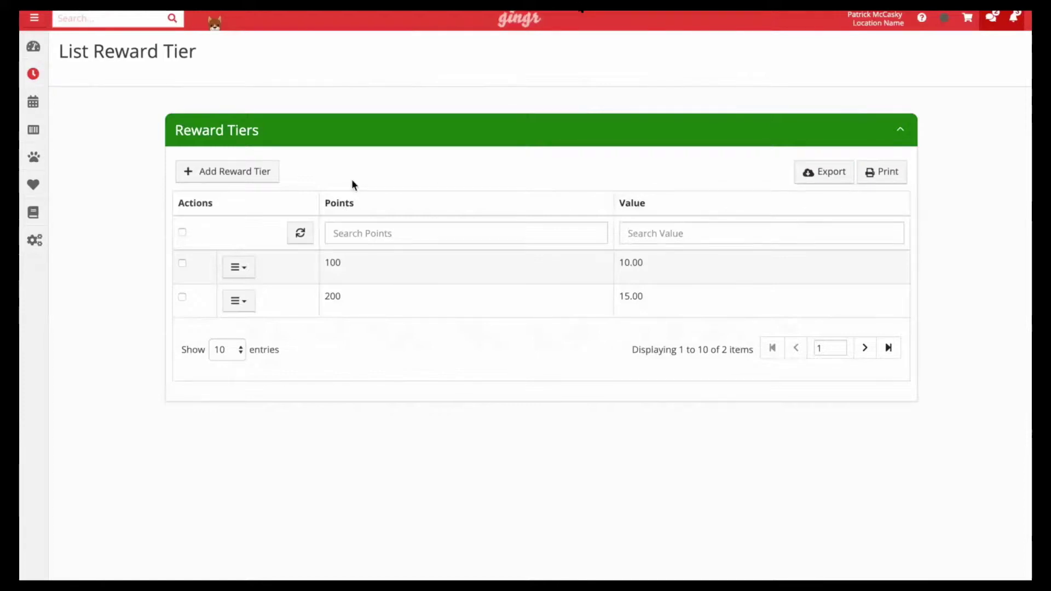
Add a reward tier of 300 points worth 25.00, save it and refresh the tier list
click(235, 182)
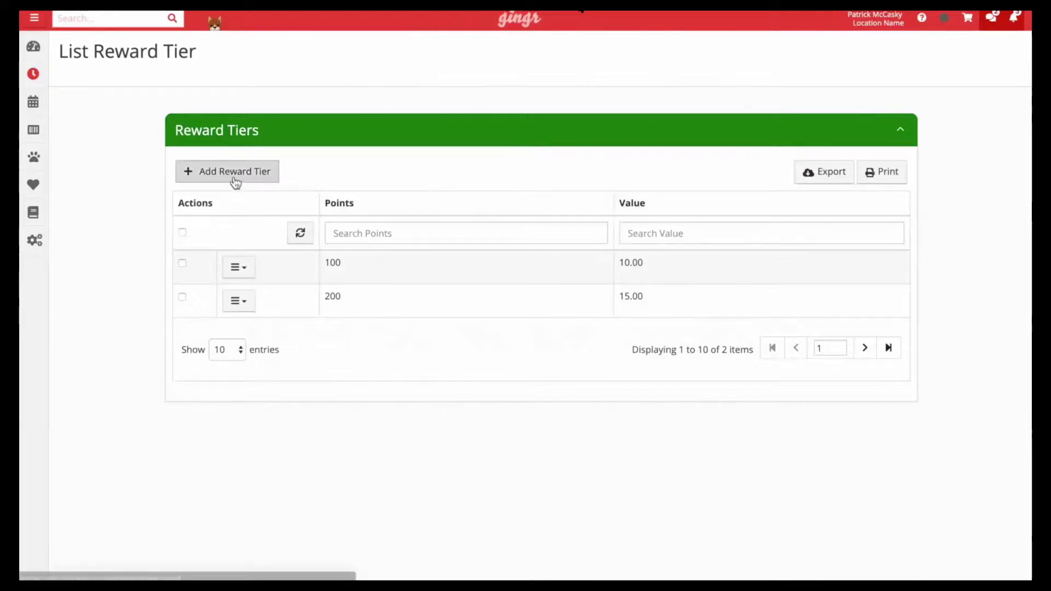
click(349, 200)
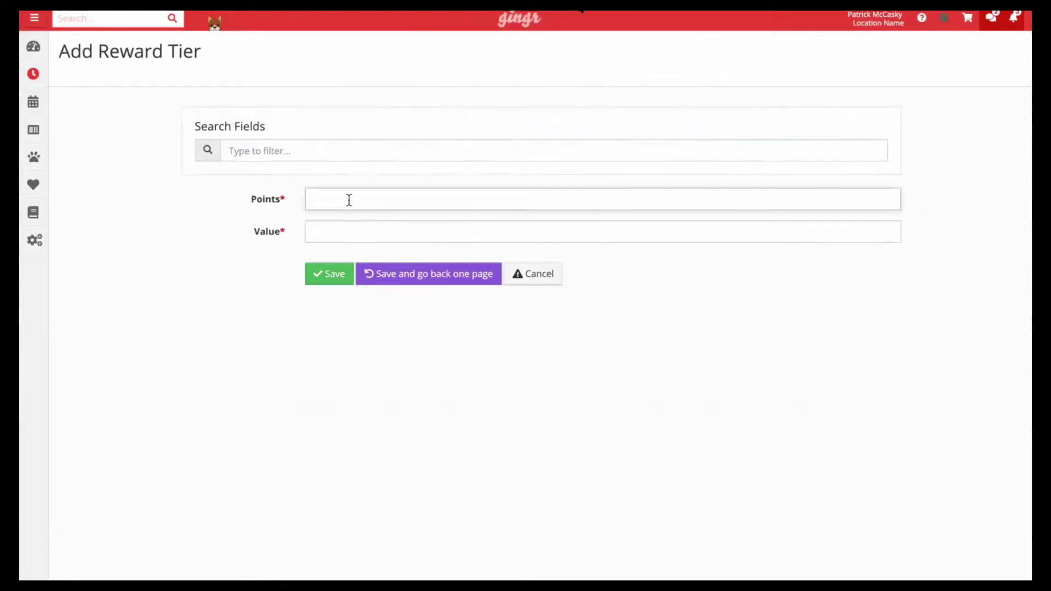
text(300)
click(344, 229)
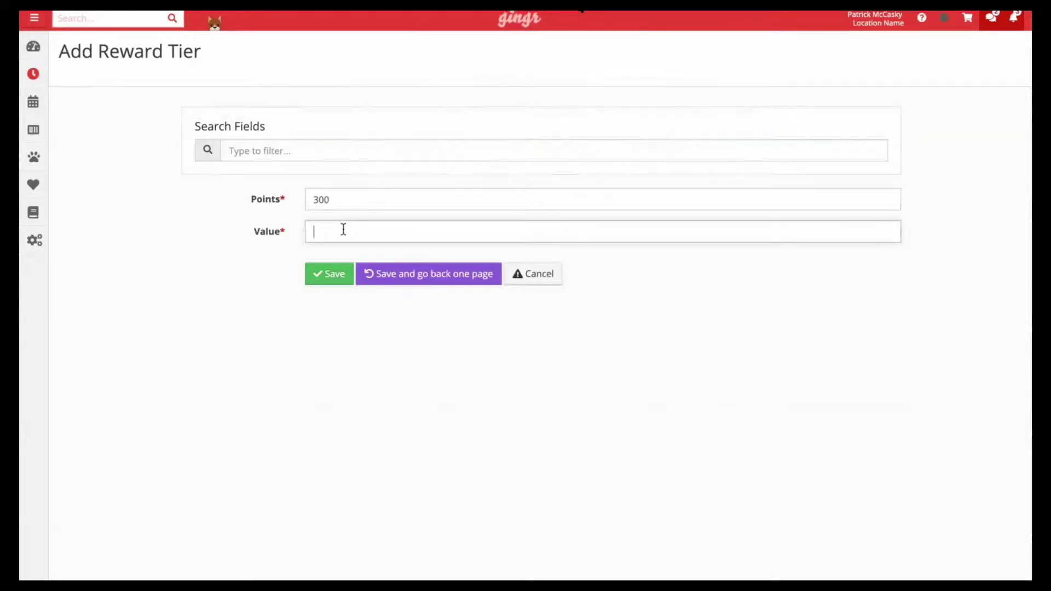
text(25.00)
click(427, 279)
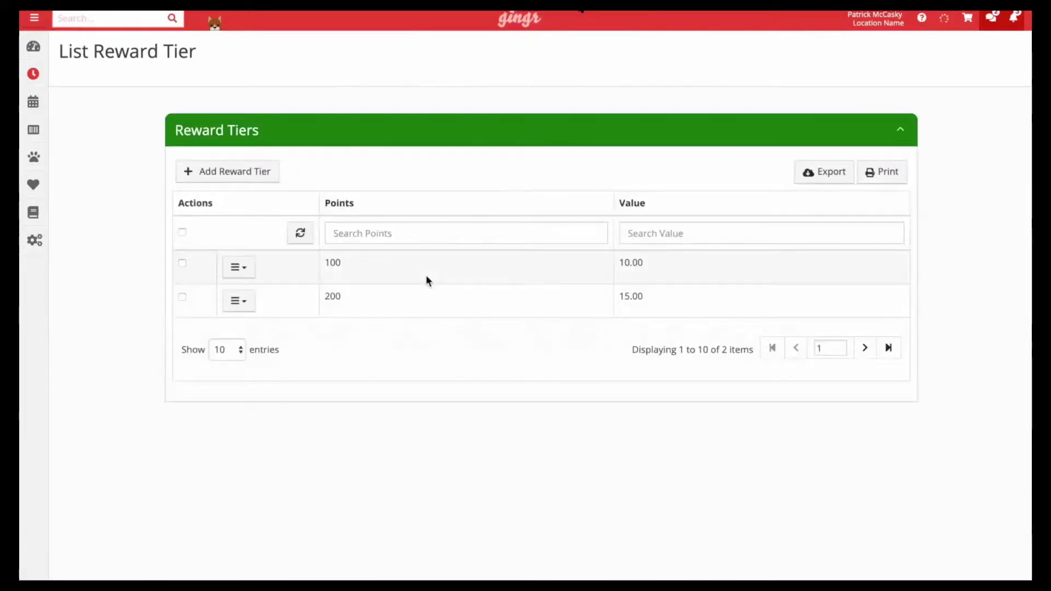
click(300, 233)
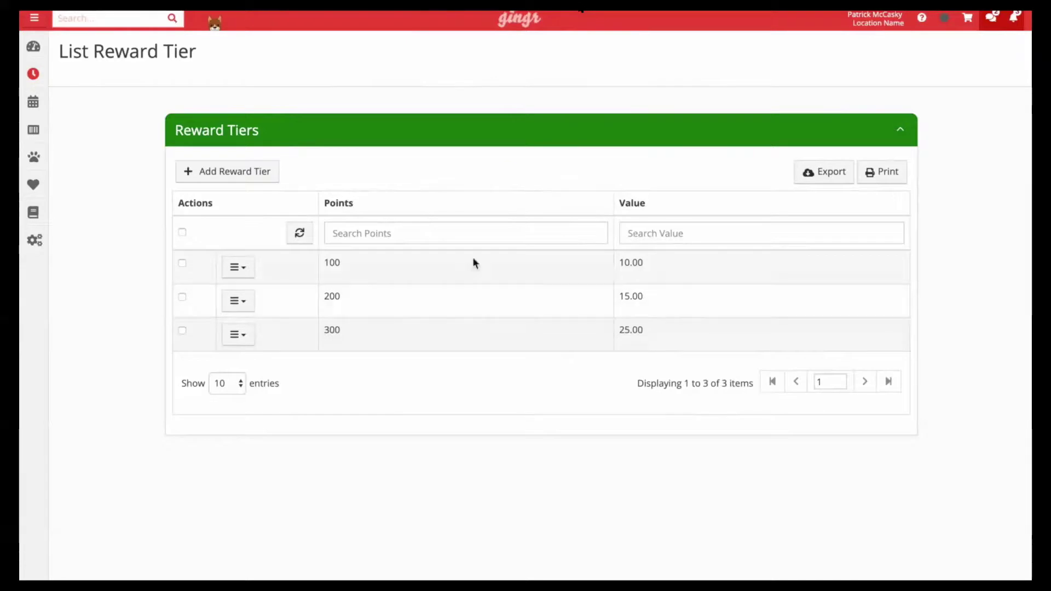
mouse_move(35, 213)
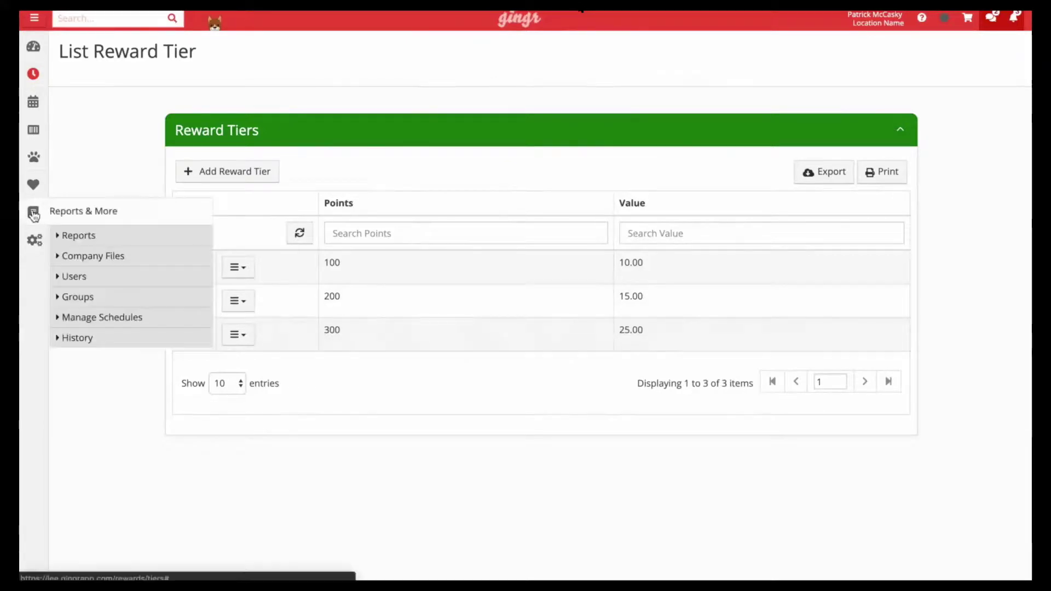
In Groups permissions, tick Can Manage Reward Points for the admin group only
click(94, 300)
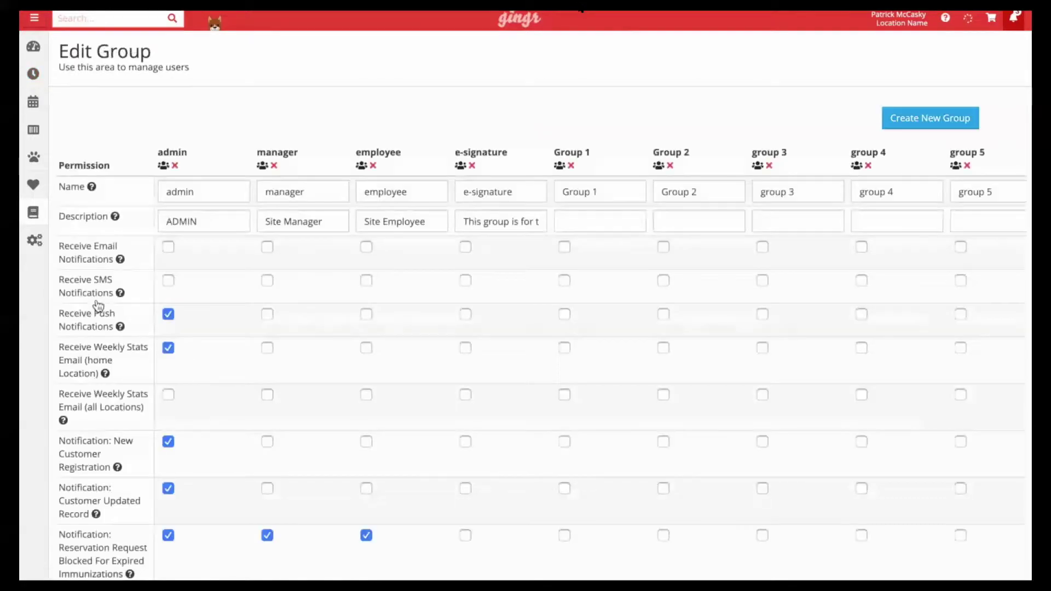
scroll(97, 306, down, 3)
scroll(98, 305, down, 20)
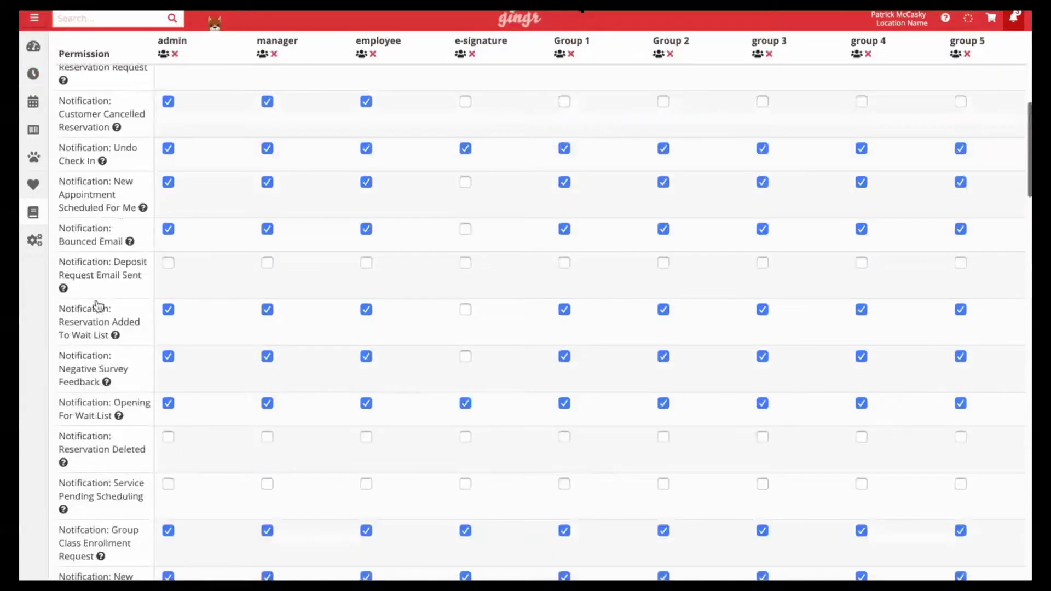
scroll(97, 305, down, 15)
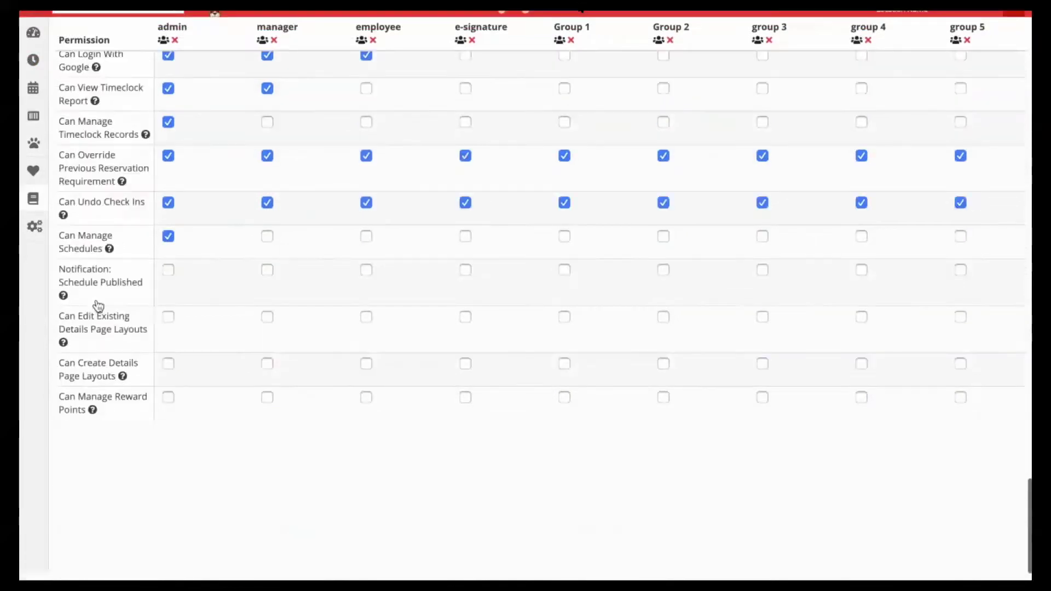
drag(60, 411, 90, 427)
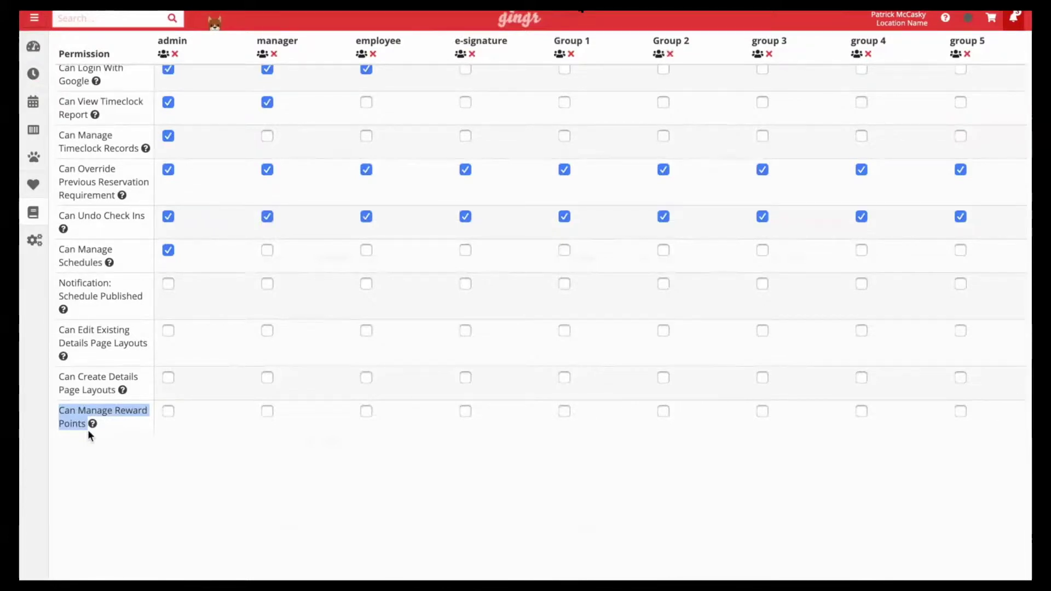
click(166, 411)
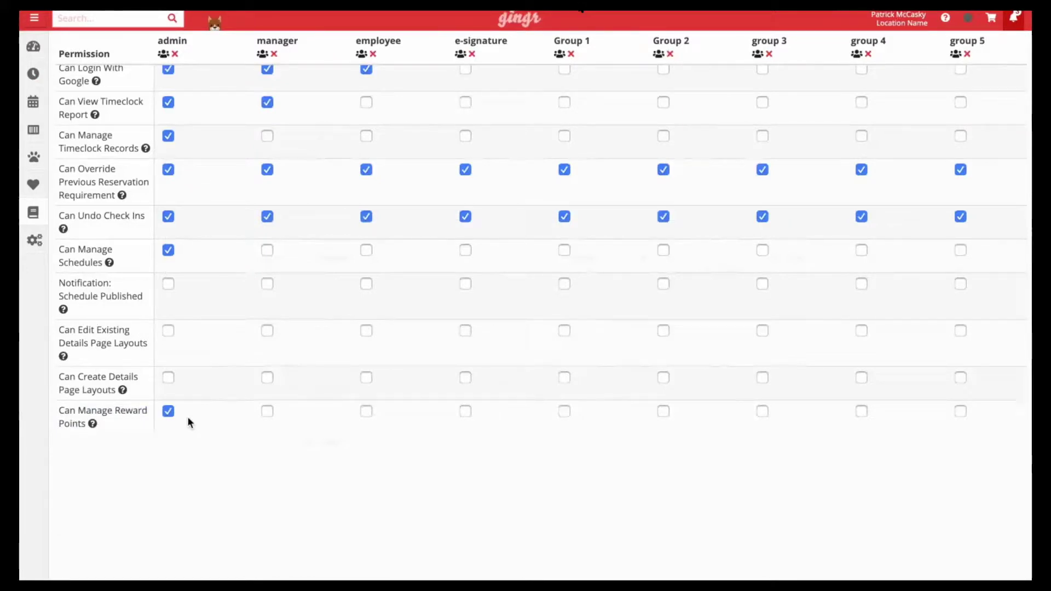
click(41, 250)
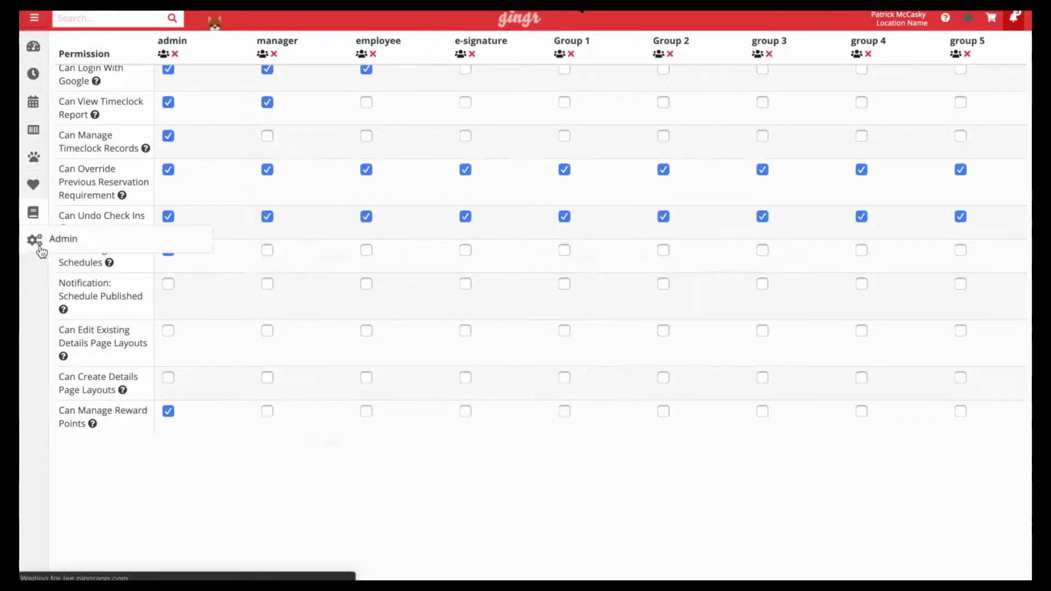
Set the reward points expiry to 30 days in System-Wide Settings, save, and return to the dashboard
text(sys)
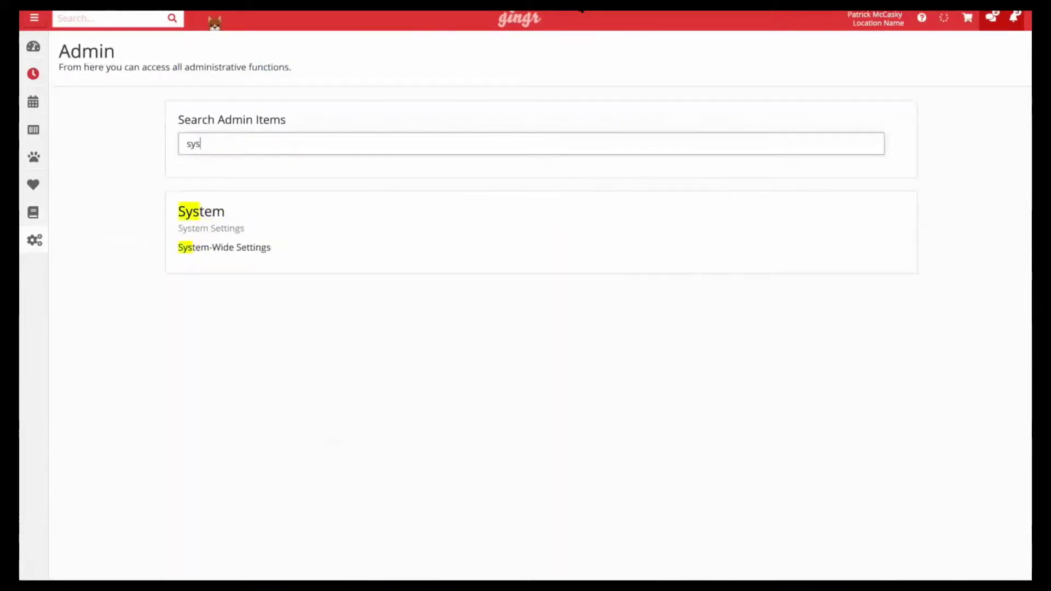
text(tem-wide)
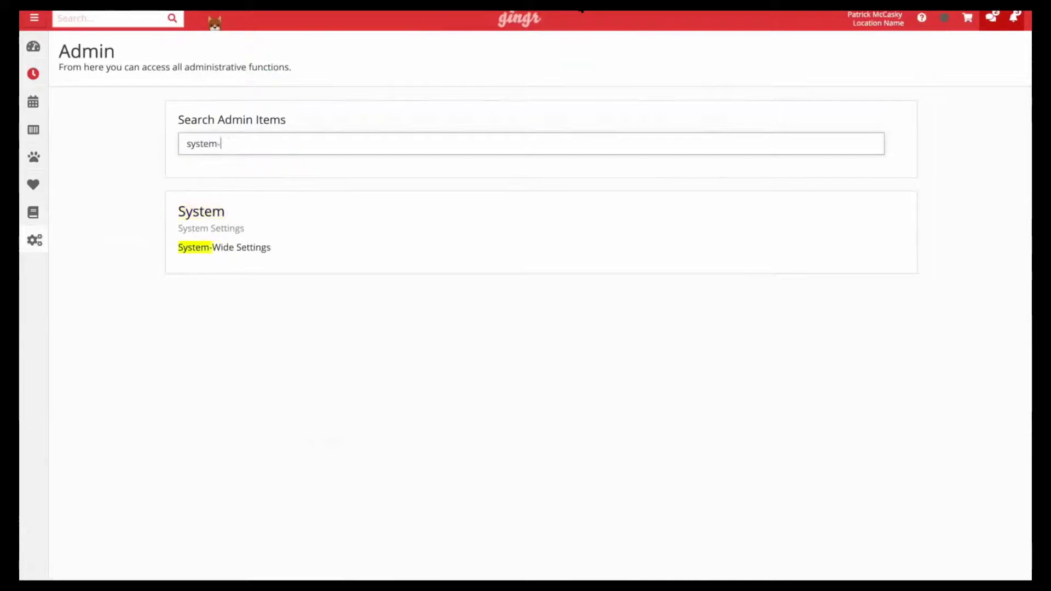
click(198, 249)
click(268, 155)
text(num)
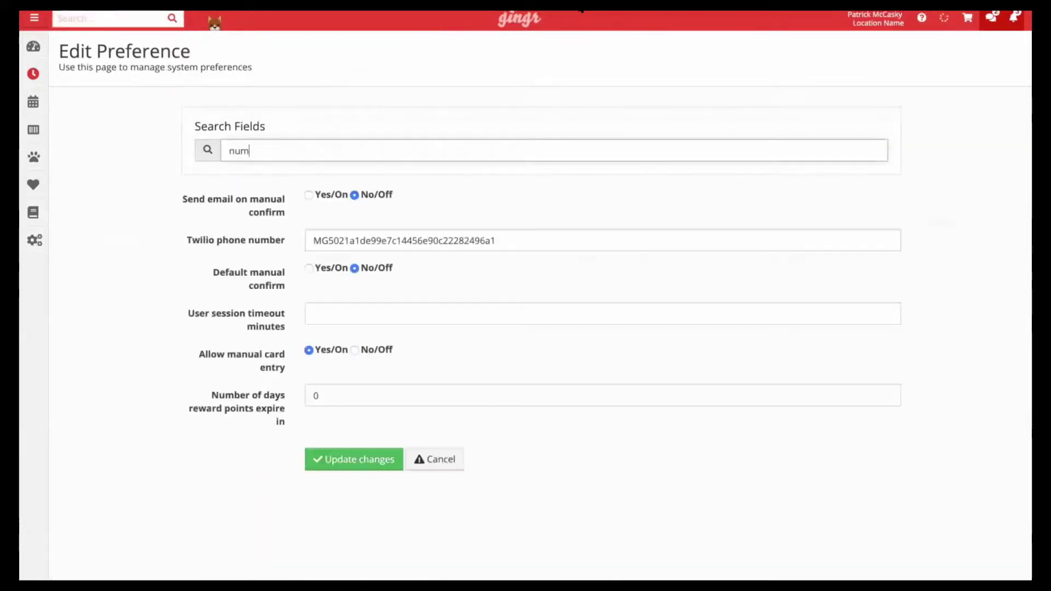
text(ber of days)
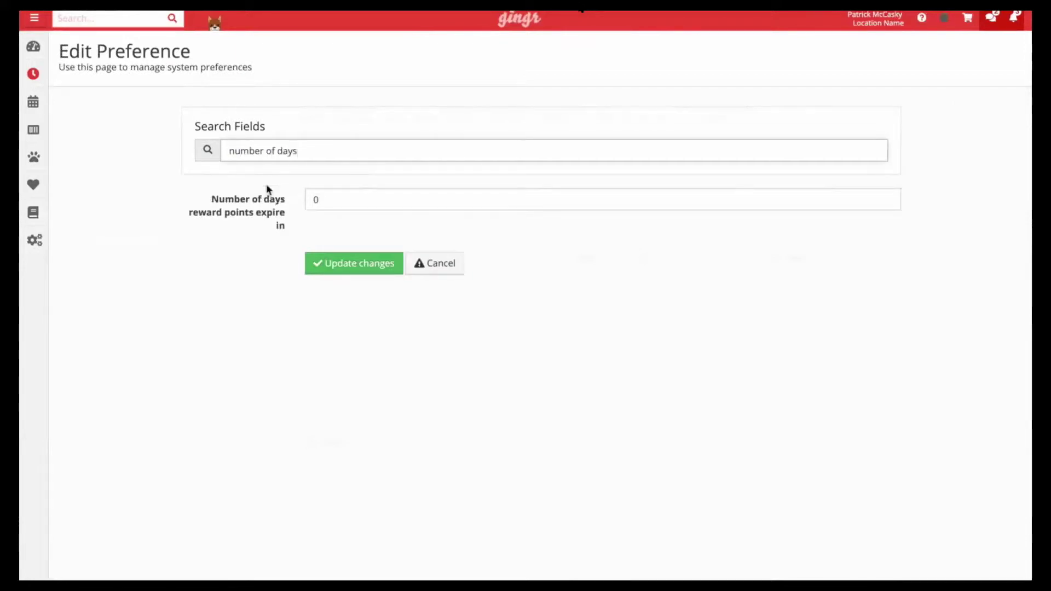
drag(213, 199, 285, 228)
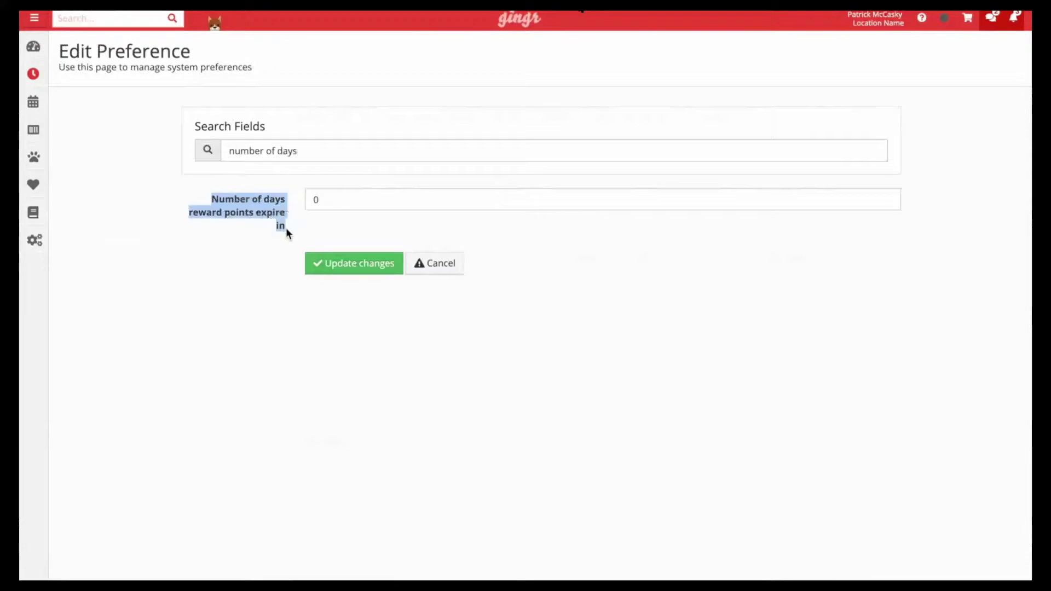
double_click(317, 201)
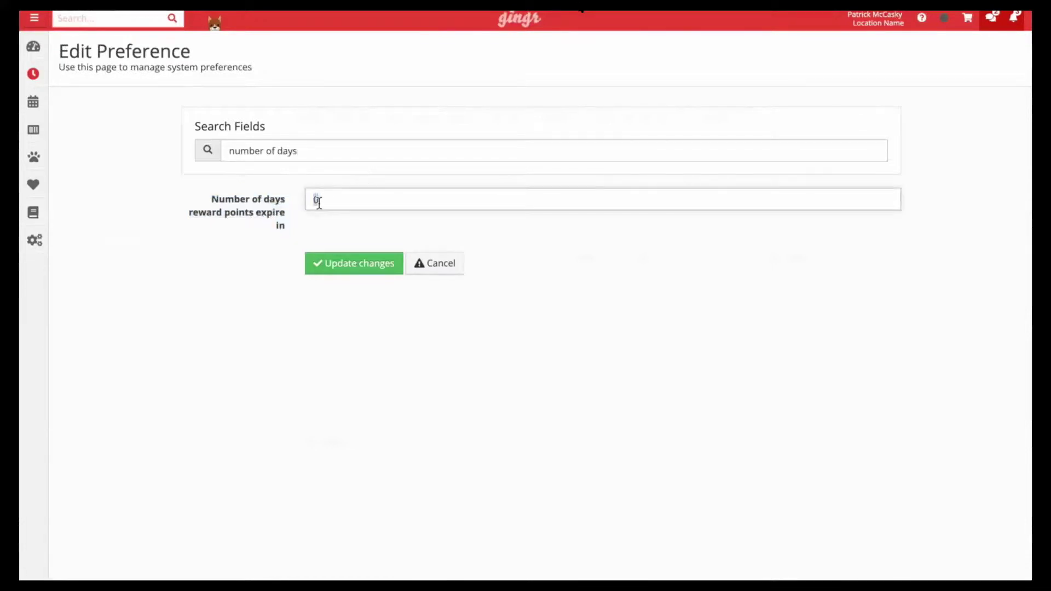
text(30)
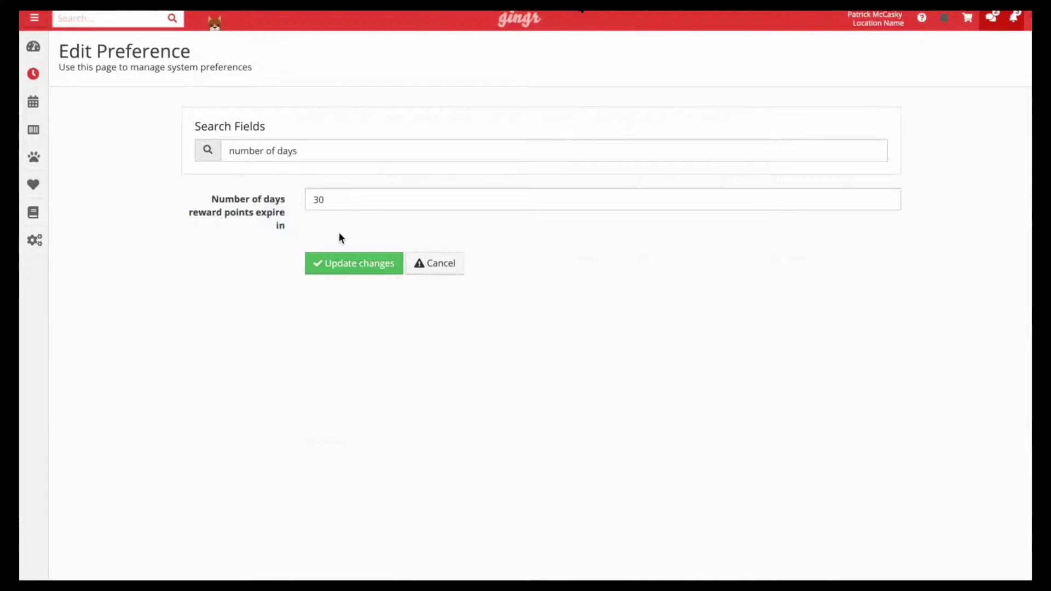
click(351, 264)
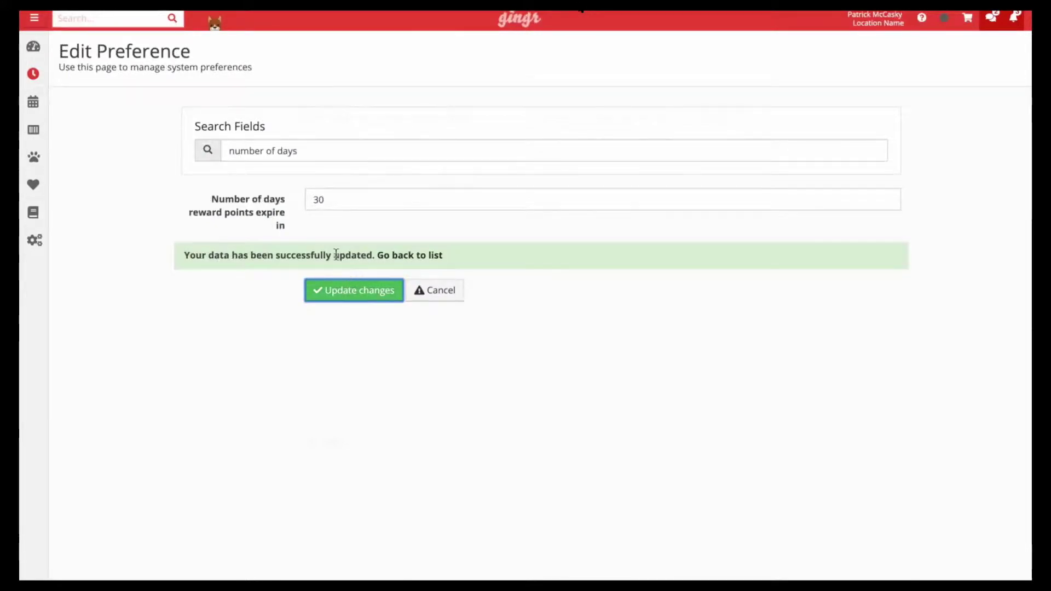
click(43, 55)
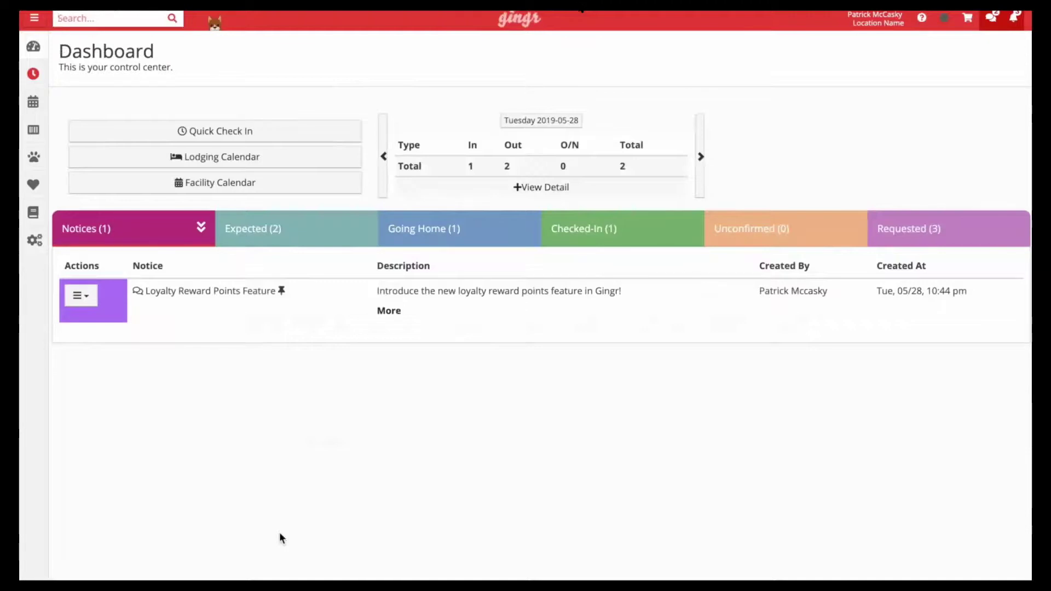
Search for Pea-pod's owner, open their customer record and find the Reward Points section
text(bob ross)
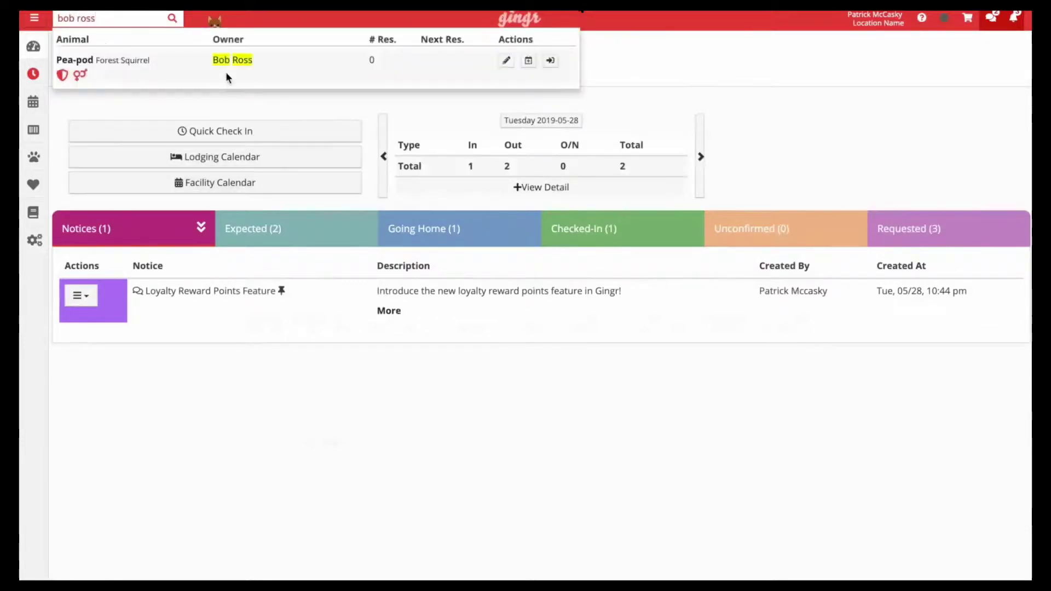
click(226, 68)
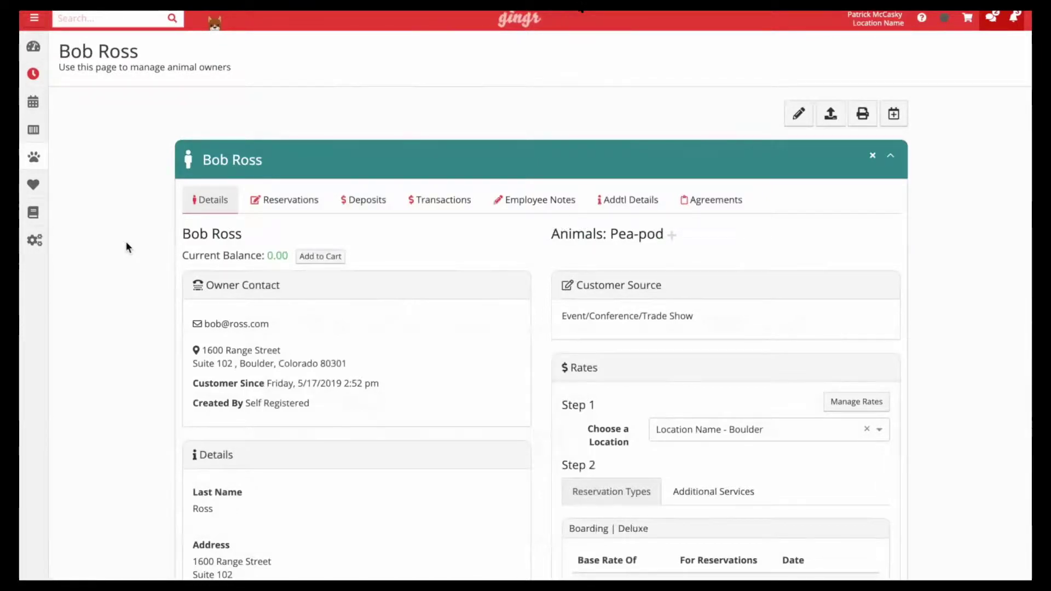
scroll(127, 244, down, 1)
scroll(125, 241, down, 12)
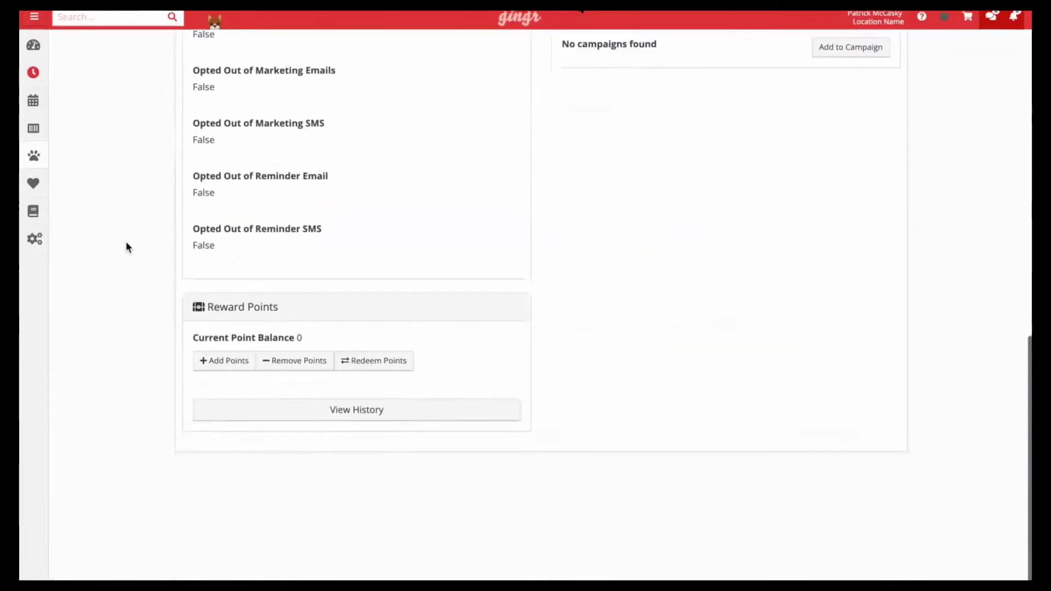
drag(284, 313, 202, 314)
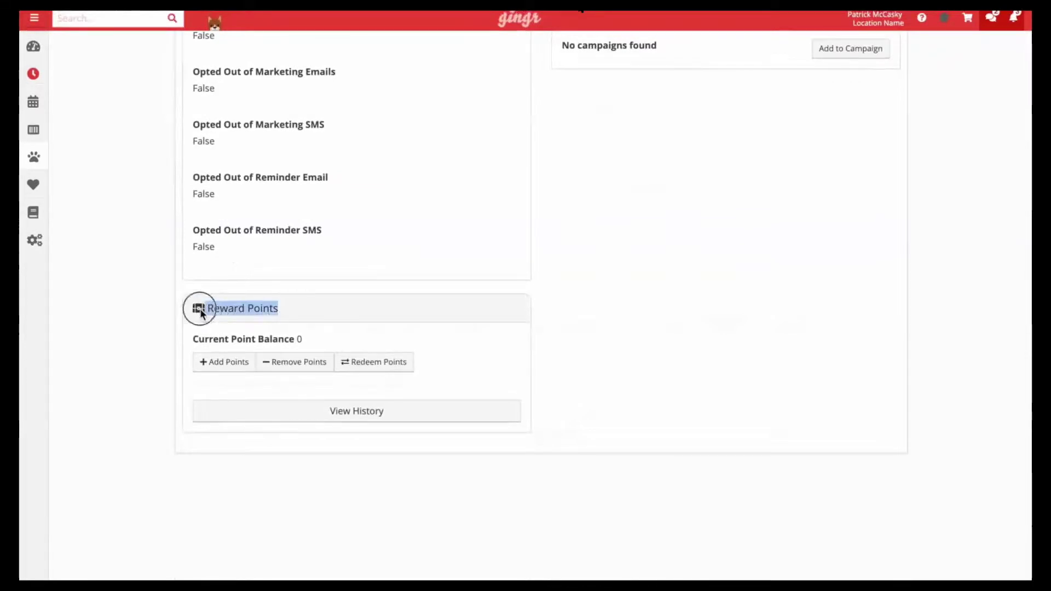
Add 250 points described as '5-stars migration' and view the reward points history
click(222, 369)
click(386, 107)
text(250)
key(Tab)
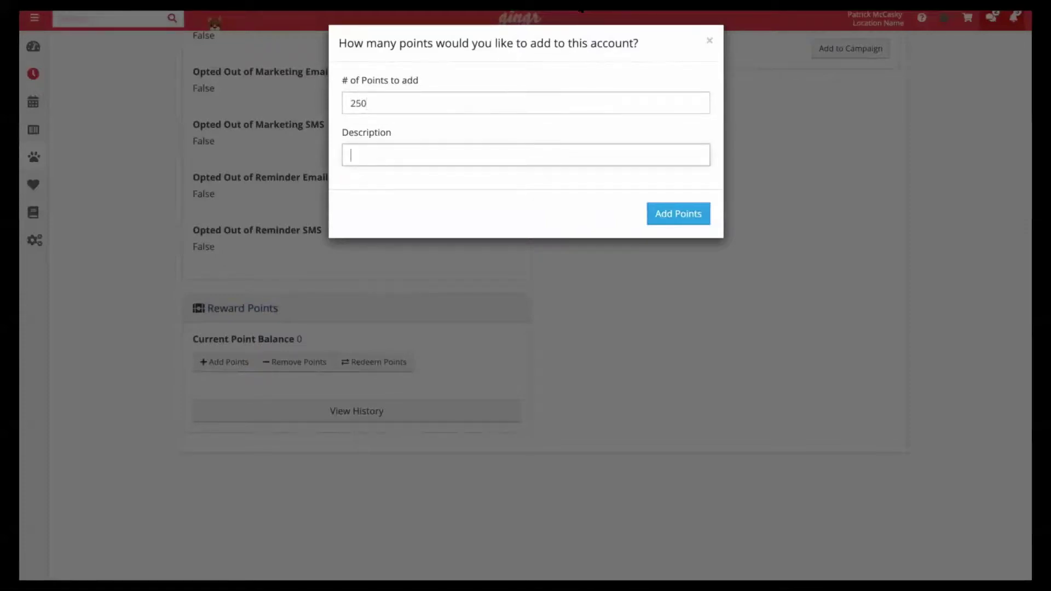
text(5-stars migration)
click(678, 220)
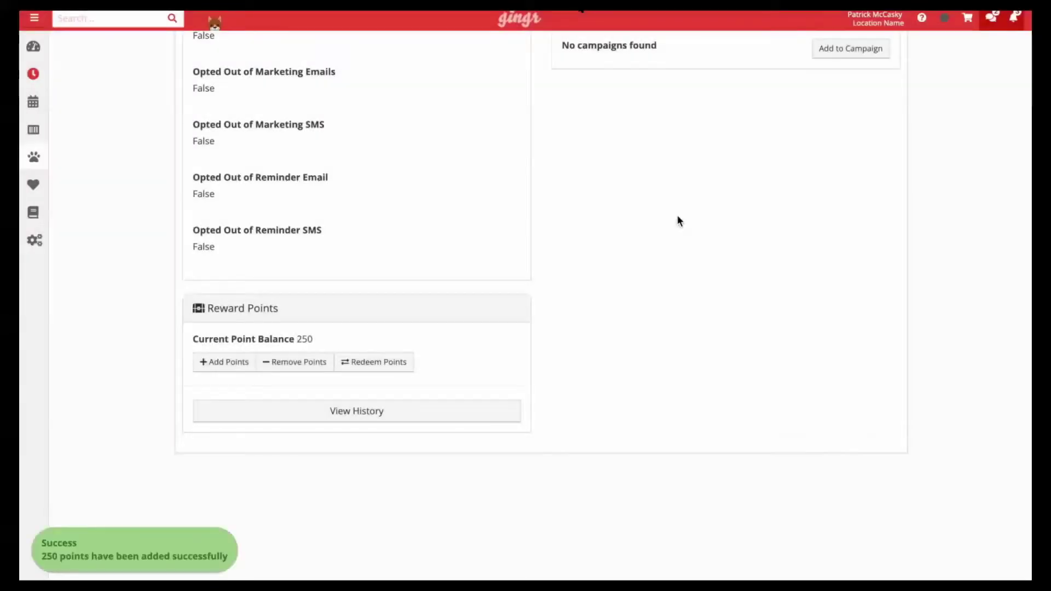
double_click(305, 339)
click(348, 409)
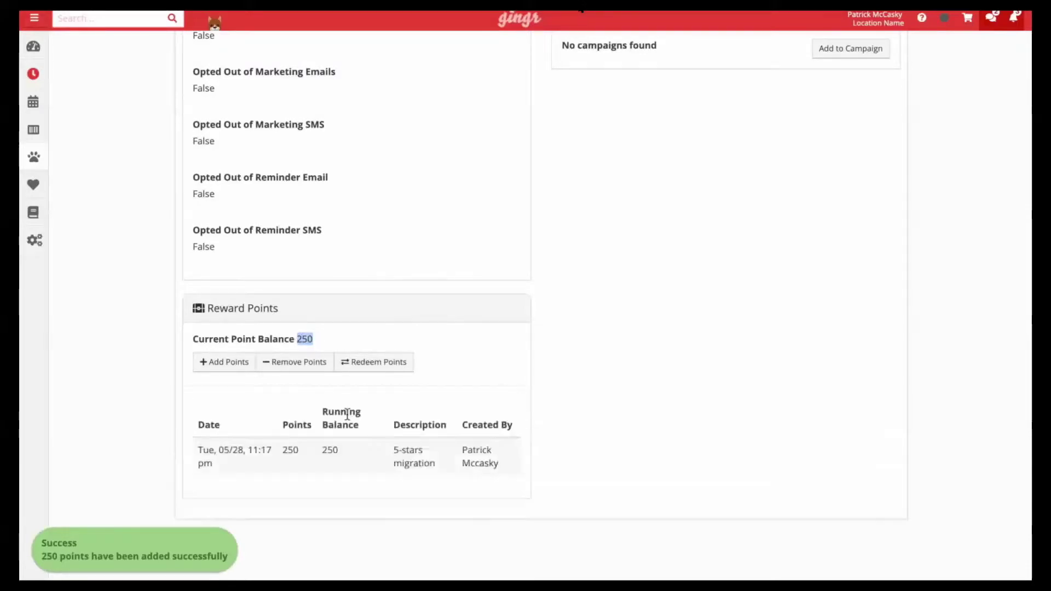
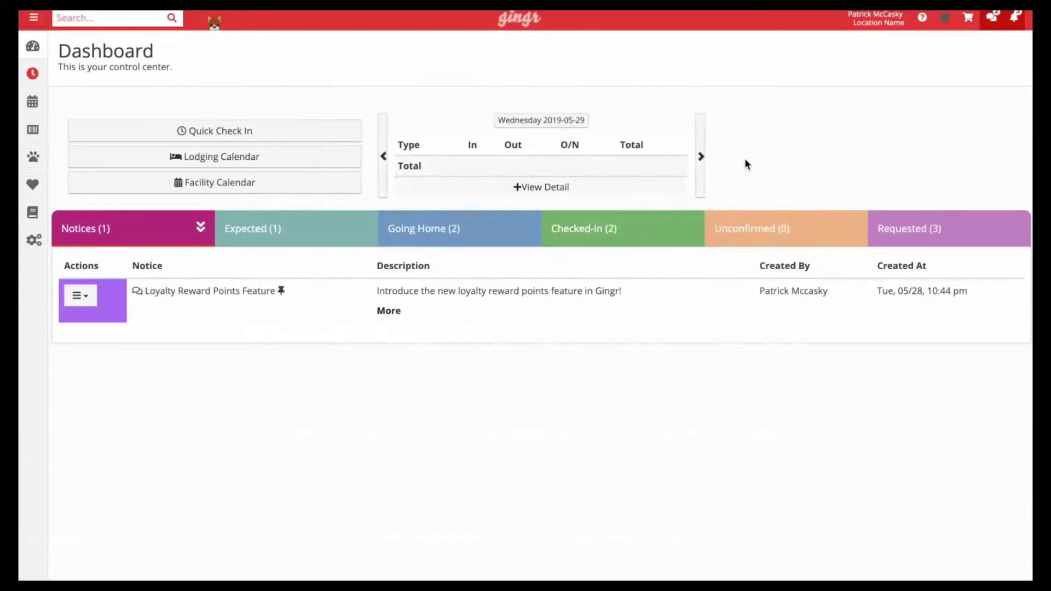
Add Squirrel Food to the cart from Point of Sale > Sell Retail & Packages
mouse_move(40, 131)
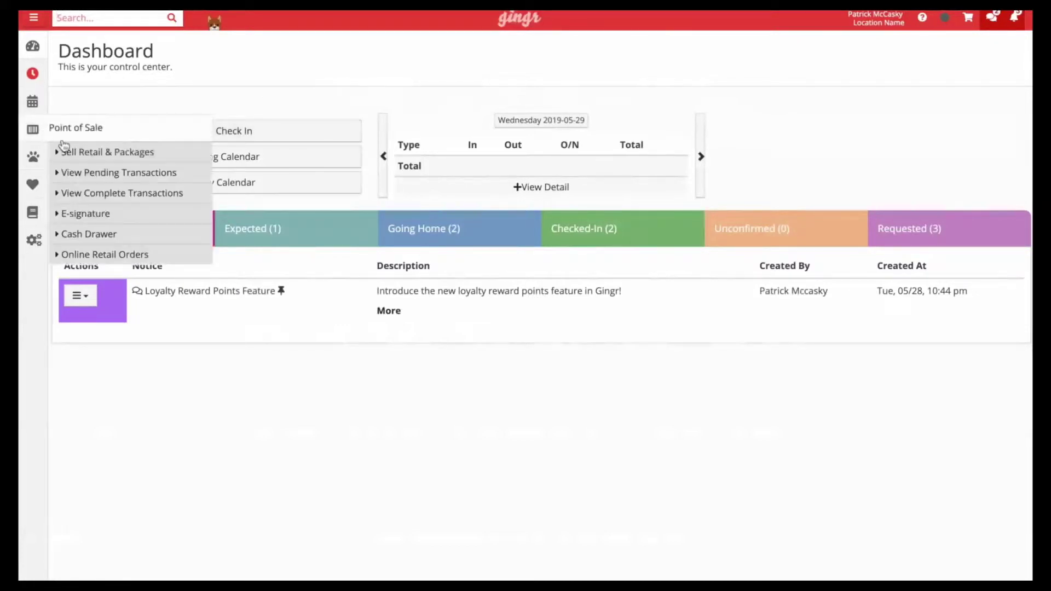
click(91, 154)
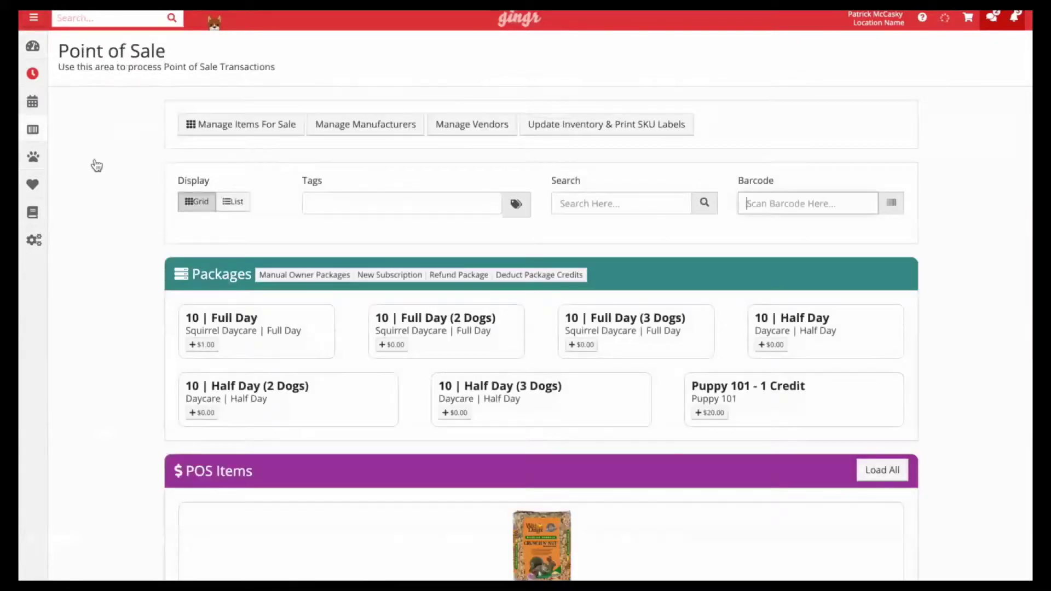
scroll(487, 573, down, 4)
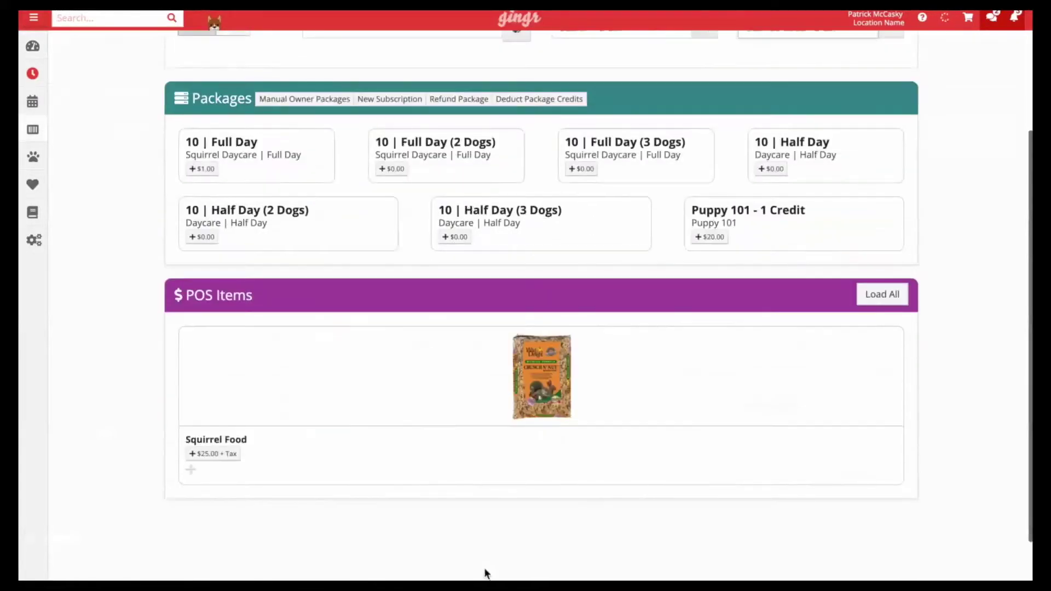
click(224, 454)
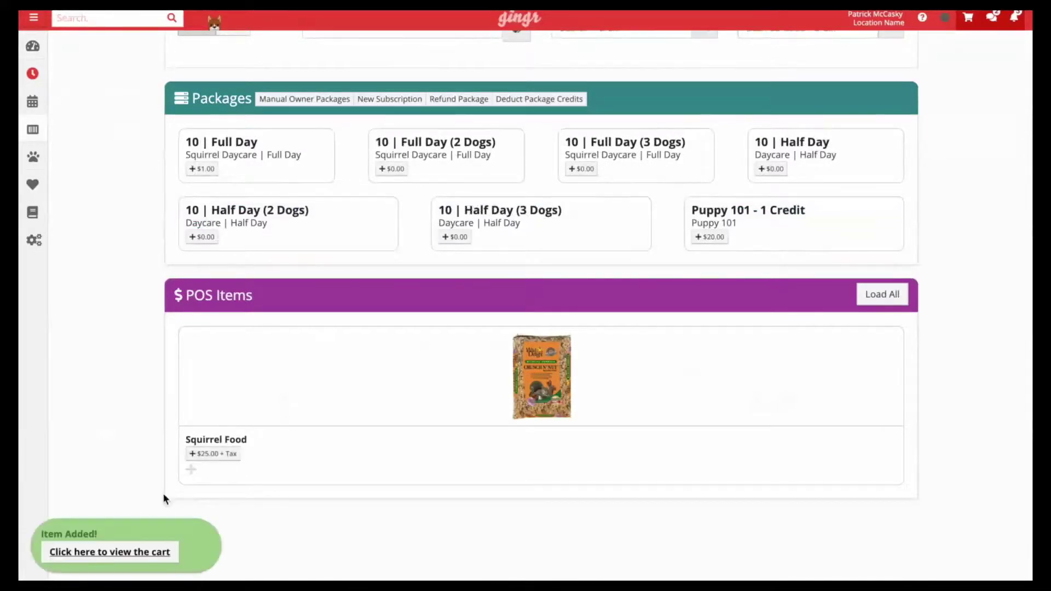
Set the Squirrel Food quantity to 2, totalling $55.00 with tax, and begin checkout
click(105, 553)
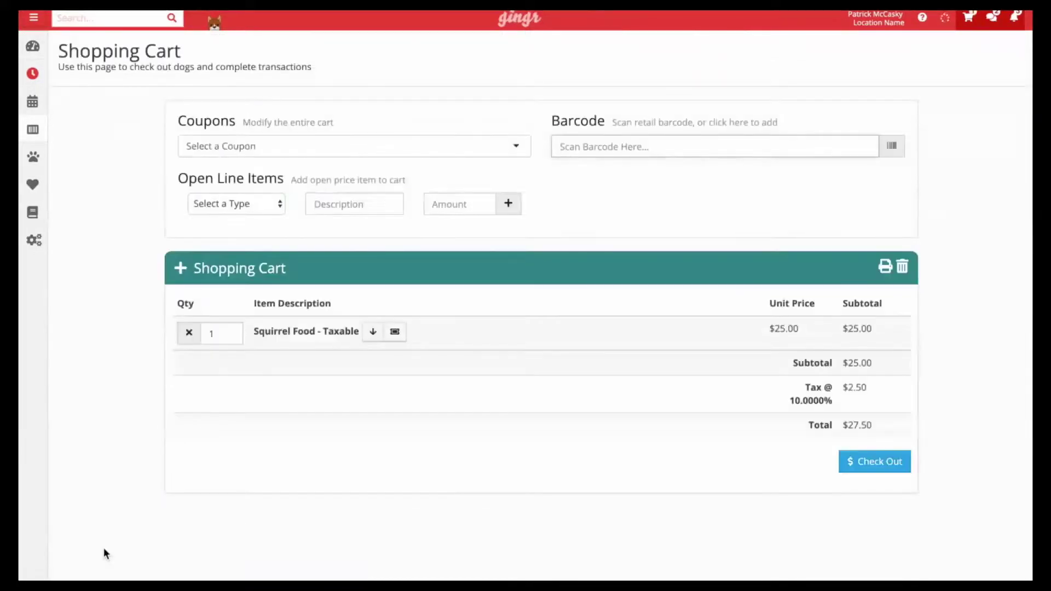
click(231, 332)
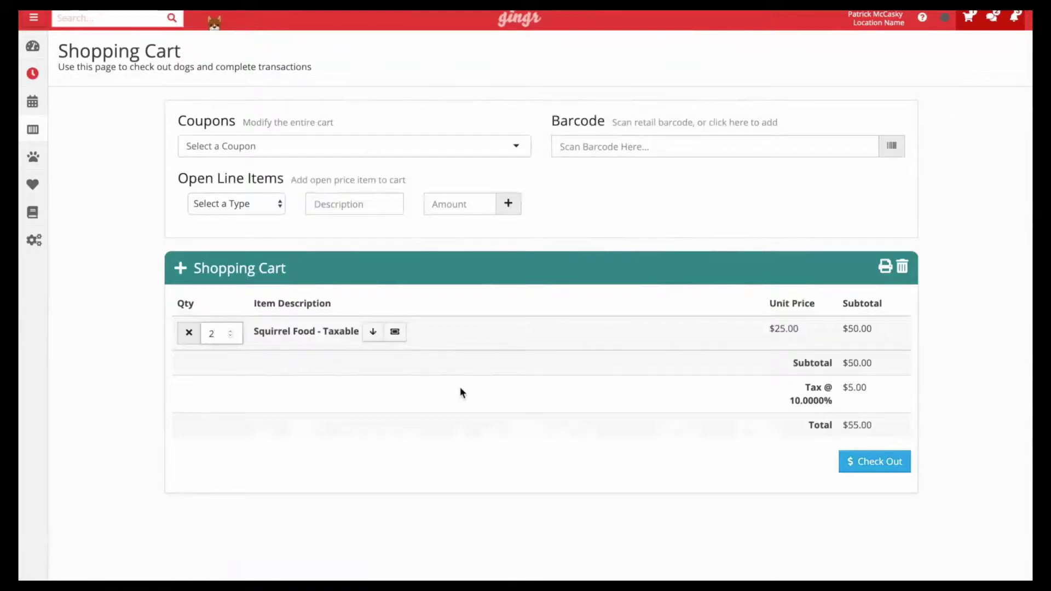
click(881, 462)
click(435, 101)
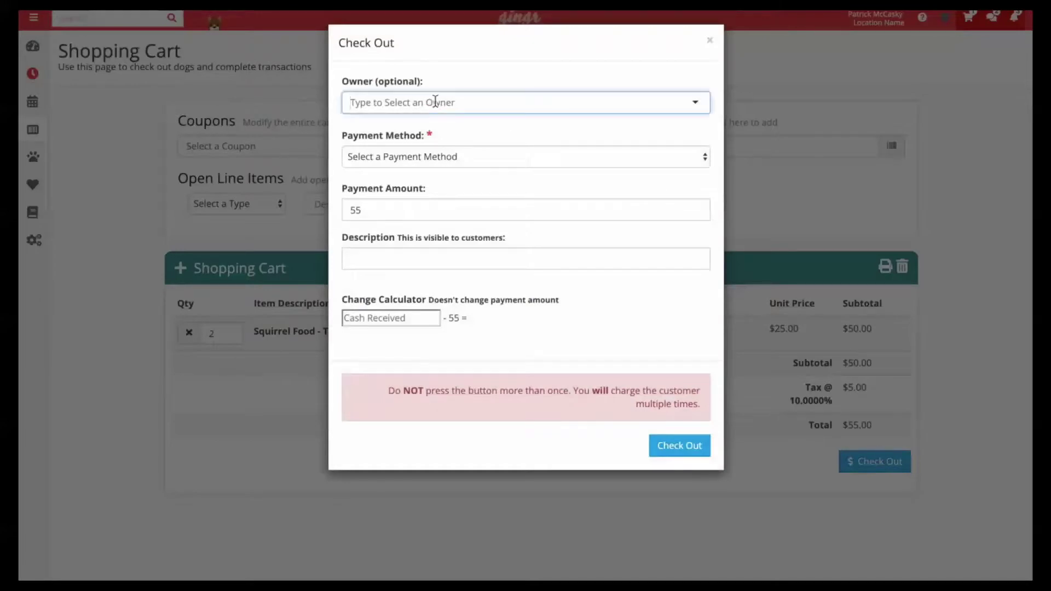
Assign Pea-pod's owner as the sale's customer and choose Cash as the payment method
text(bob ross)
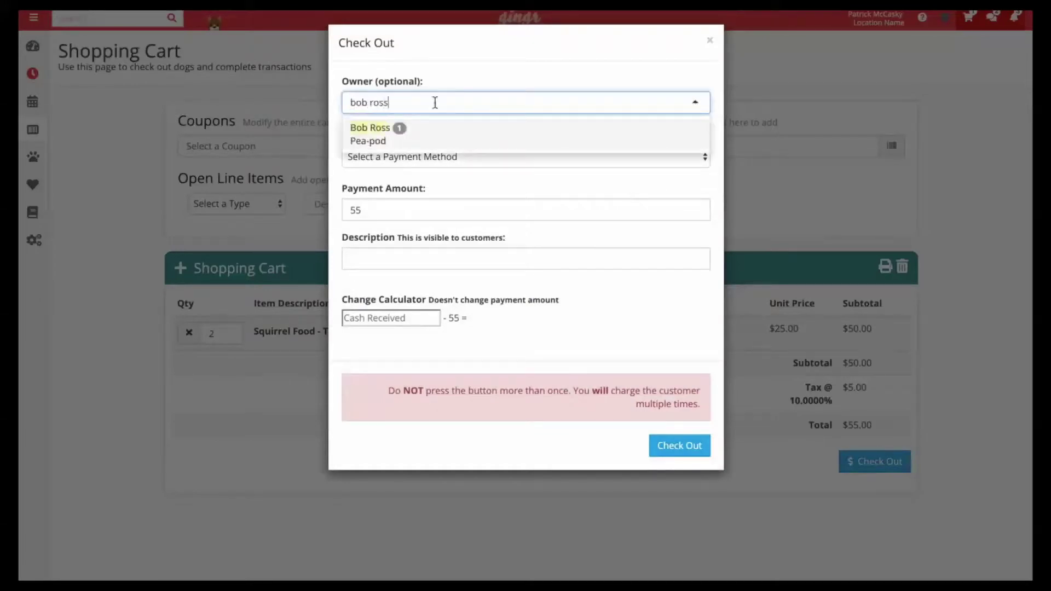
click(392, 141)
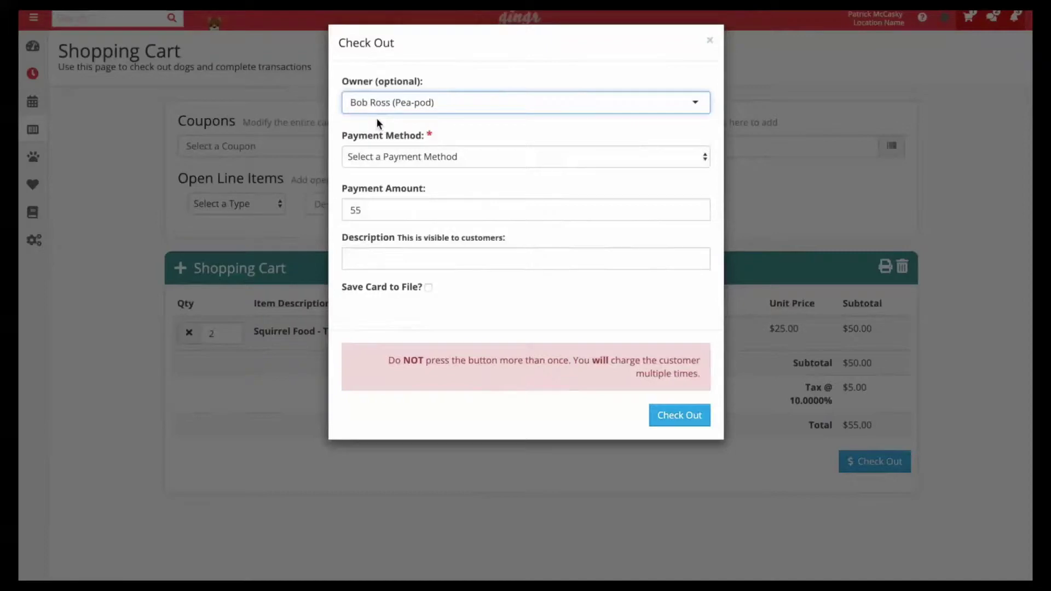
click(386, 157)
click(386, 181)
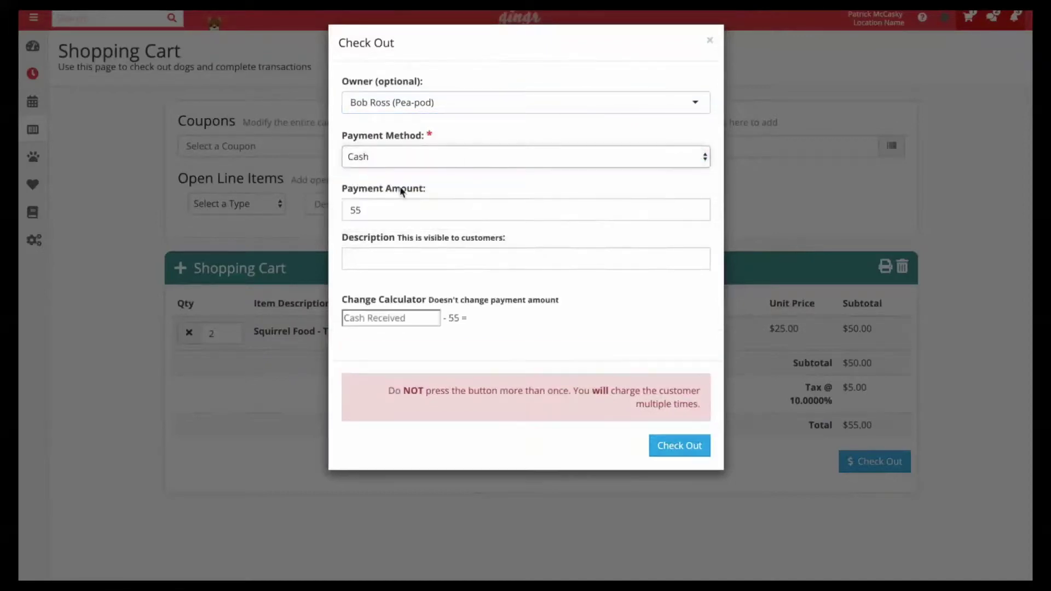
Complete the $55.00 cash checkout, then search the header for the owner
click(660, 454)
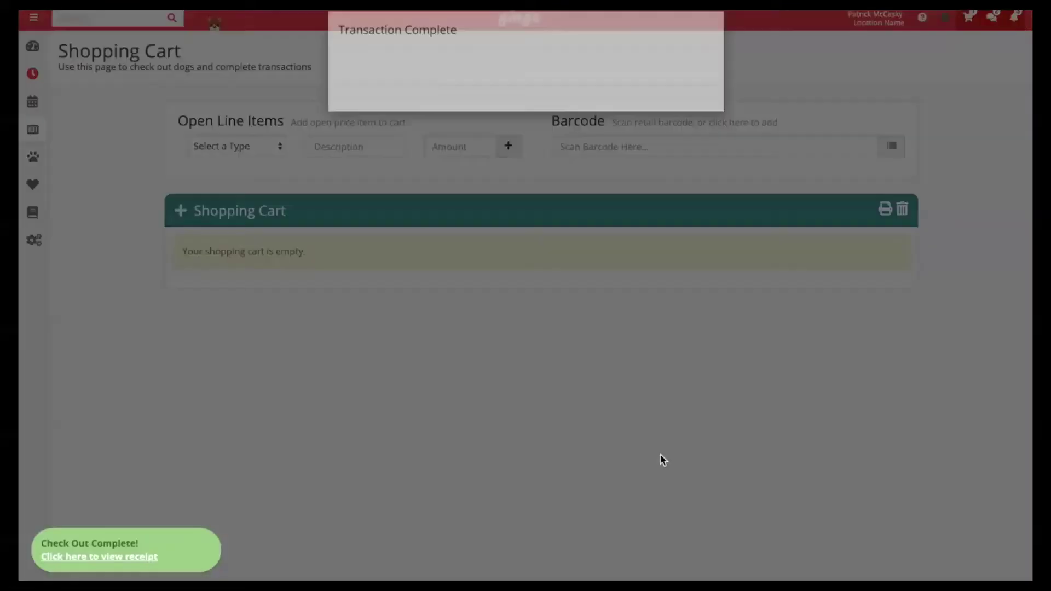
click(659, 333)
click(112, 17)
text(bob ross)
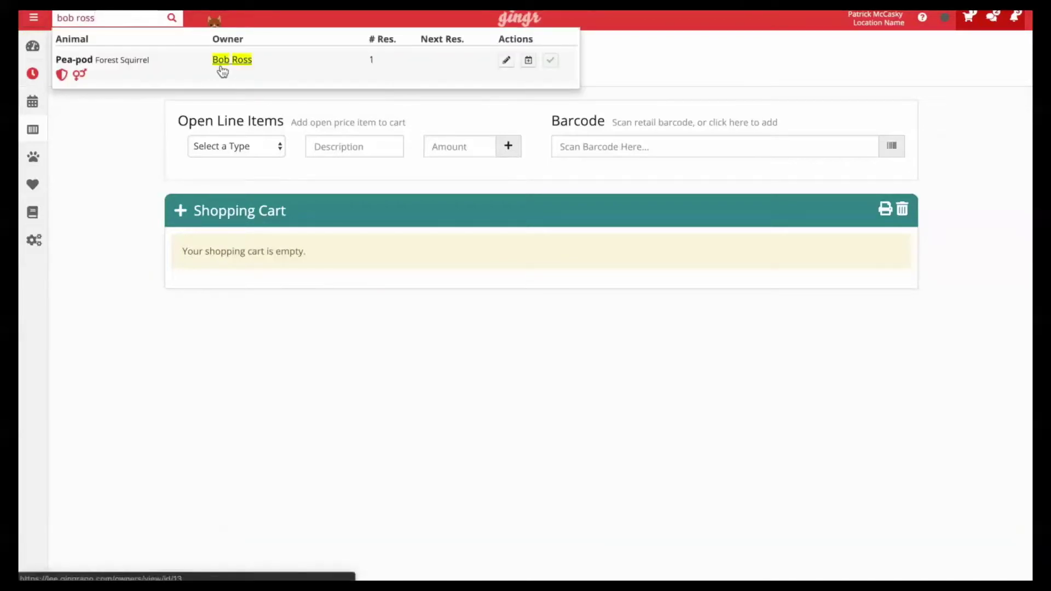
Open Pea-pod's owner profile and scroll down to the Reward Points section
click(219, 64)
scroll(187, 391, down, 9)
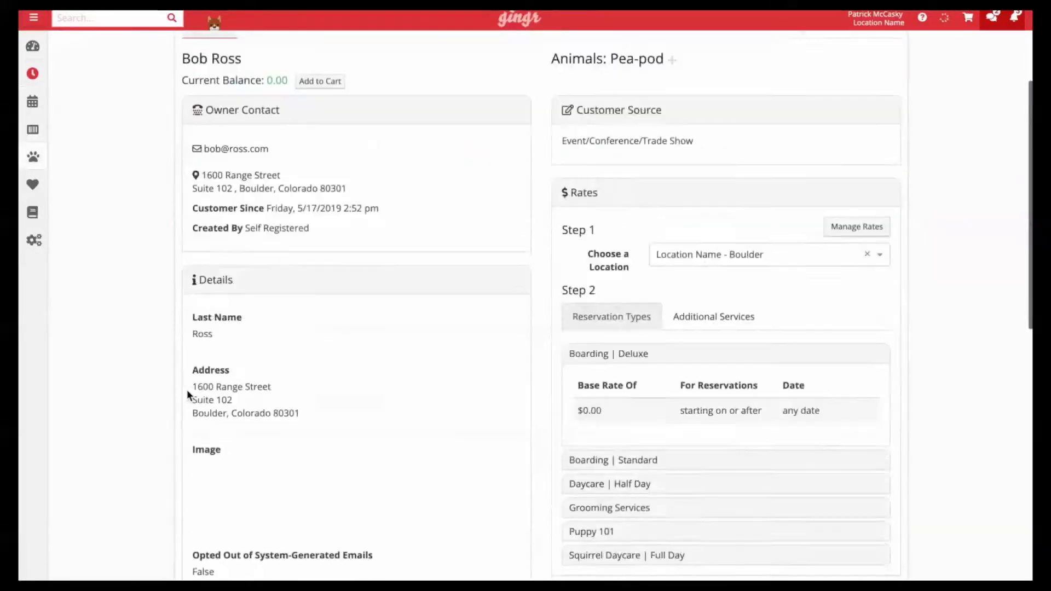
scroll(186, 389, down, 4)
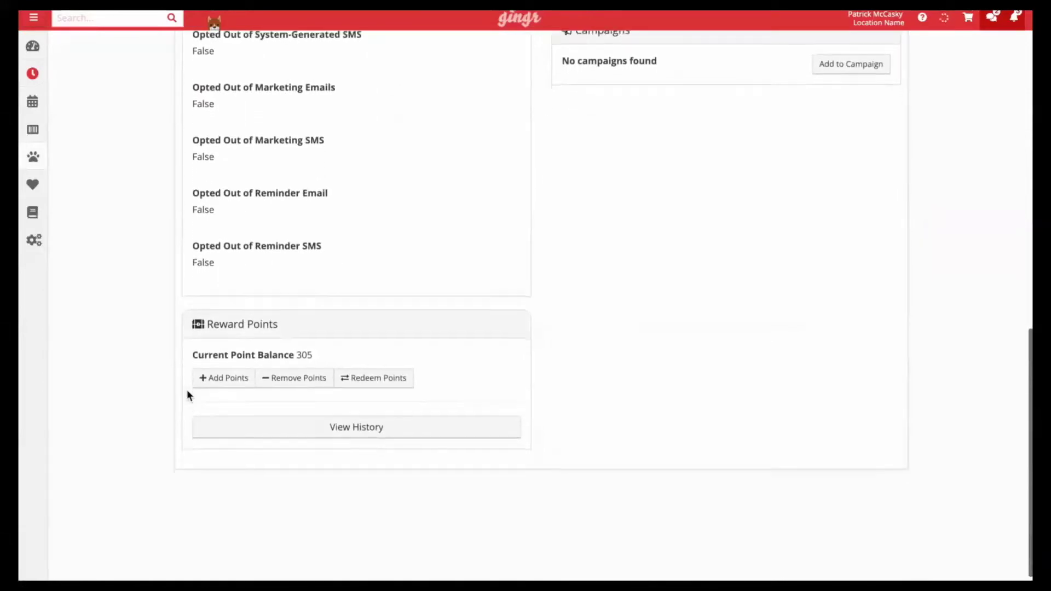
drag(212, 316, 296, 318)
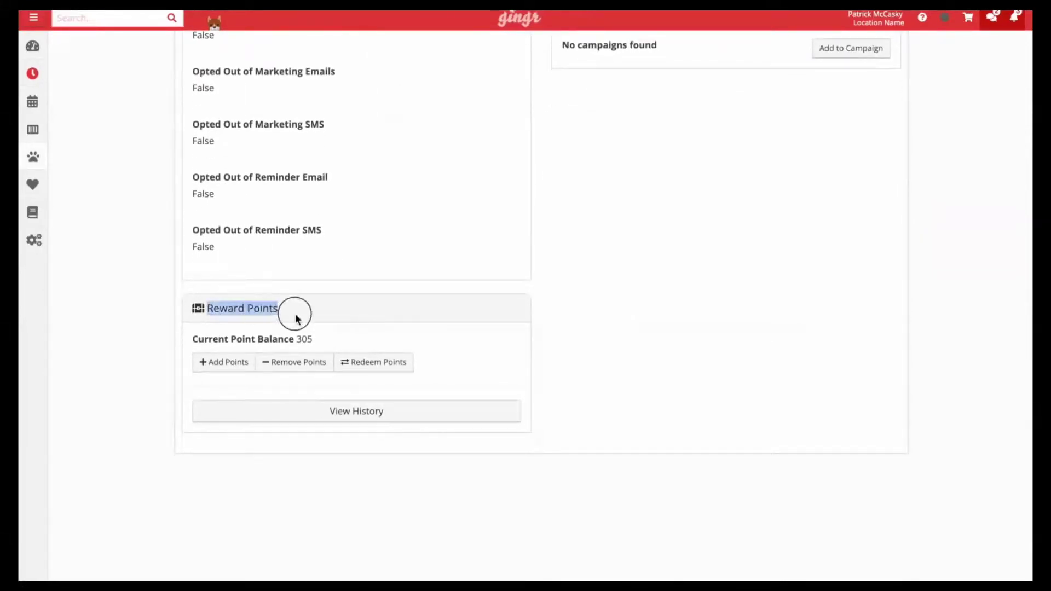
click(294, 317)
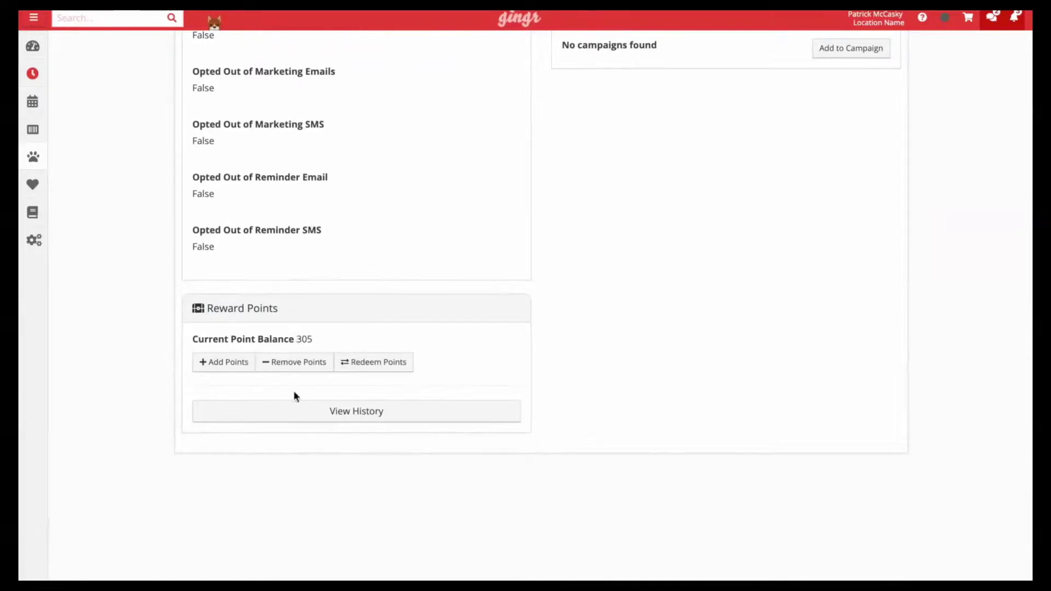
View the reward points history: 250 starting points plus 55 from POS Transaction ID 28
click(295, 413)
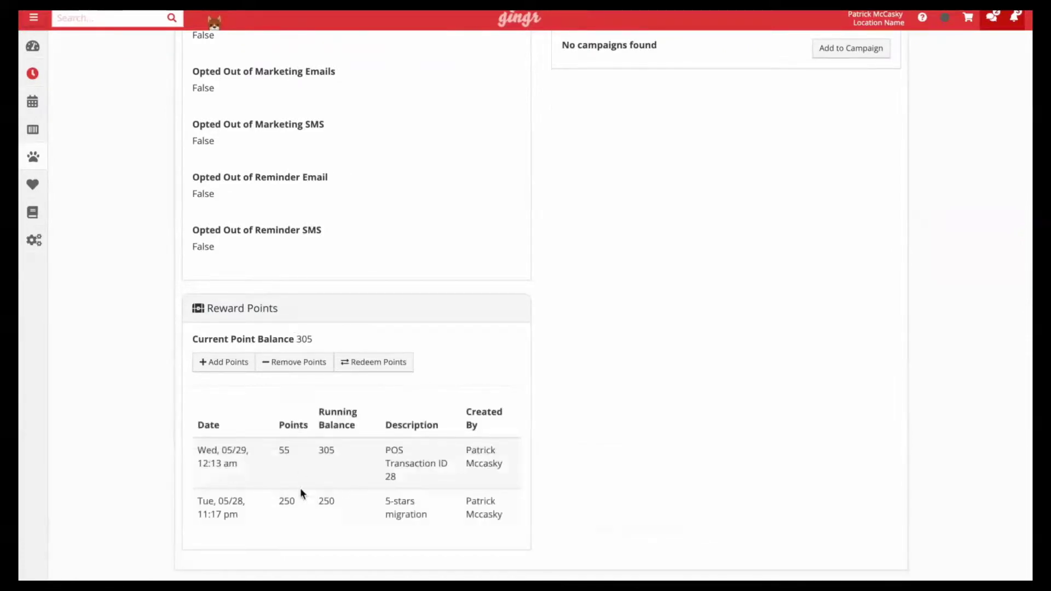
double_click(283, 501)
double_click(284, 449)
drag(383, 450, 413, 482)
click(412, 482)
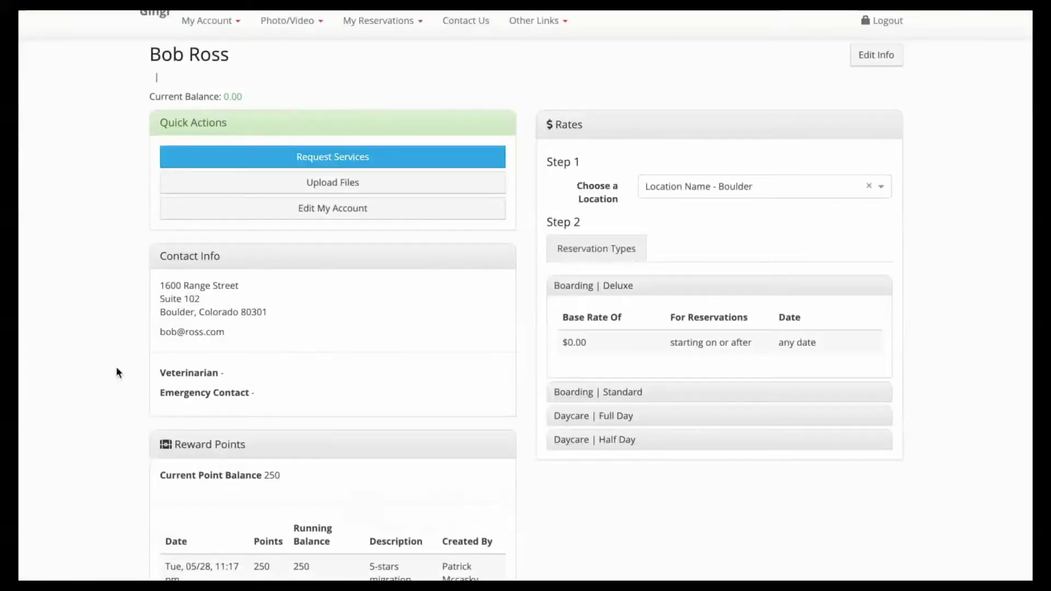
Scroll the customer portal to its Reward Points panel, still showing a 250-point balance
scroll(117, 368, down, 2)
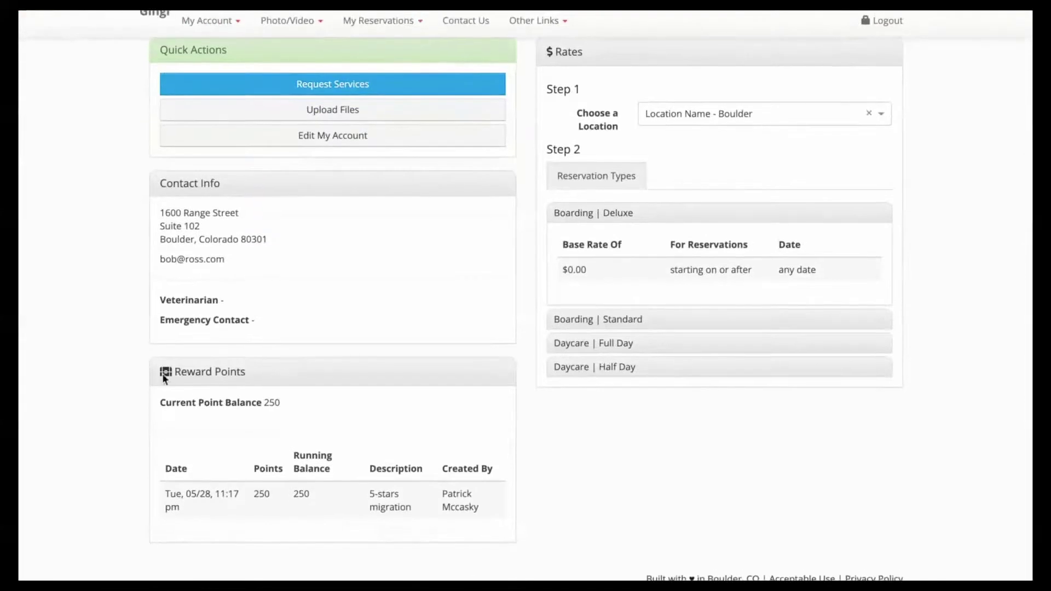
drag(164, 374, 287, 408)
click(251, 375)
click(292, 424)
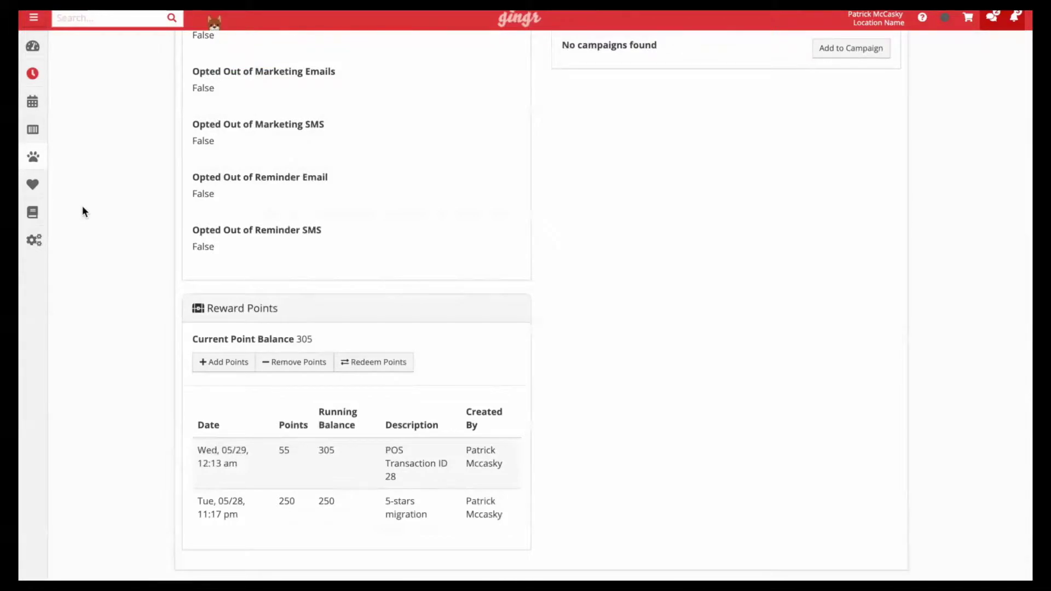
Search the Reports page for 'rewards report' and open the Rewards Report under Financial
mouse_move(32, 215)
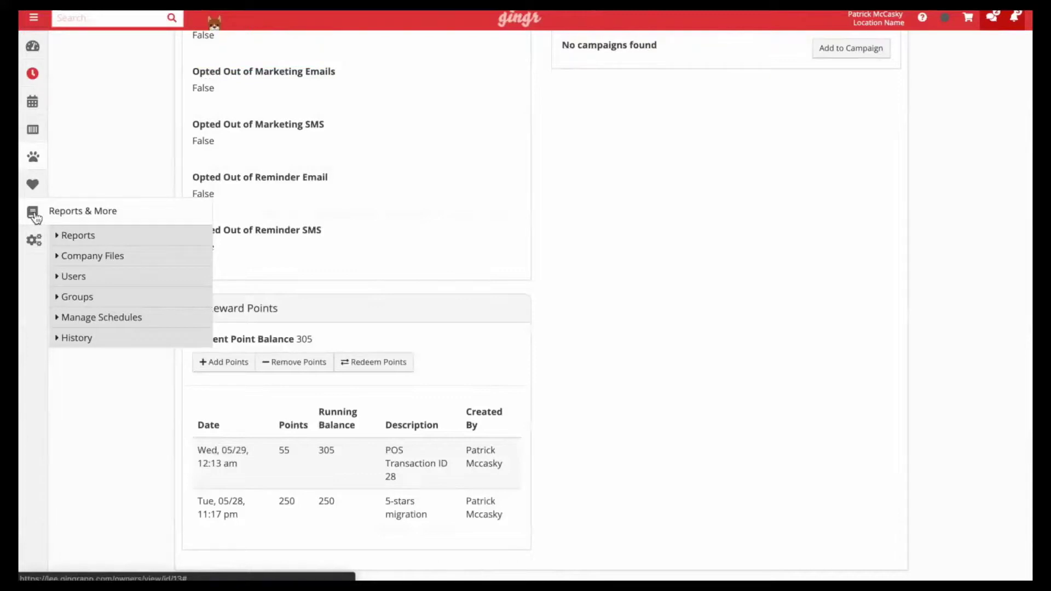
click(81, 239)
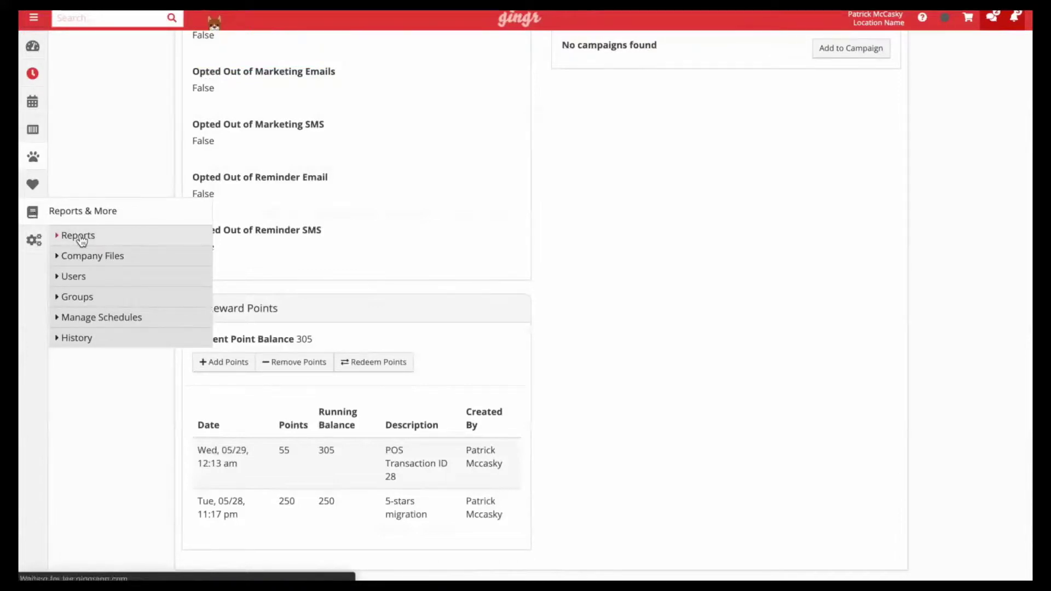
scroll(115, 433, down, 1)
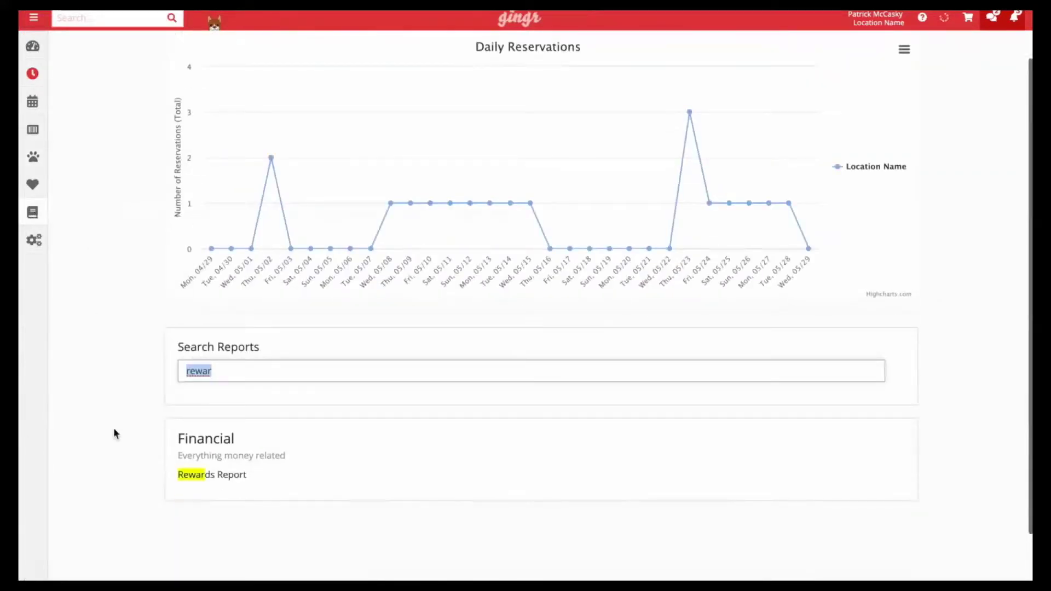
click(217, 377)
text(ds report)
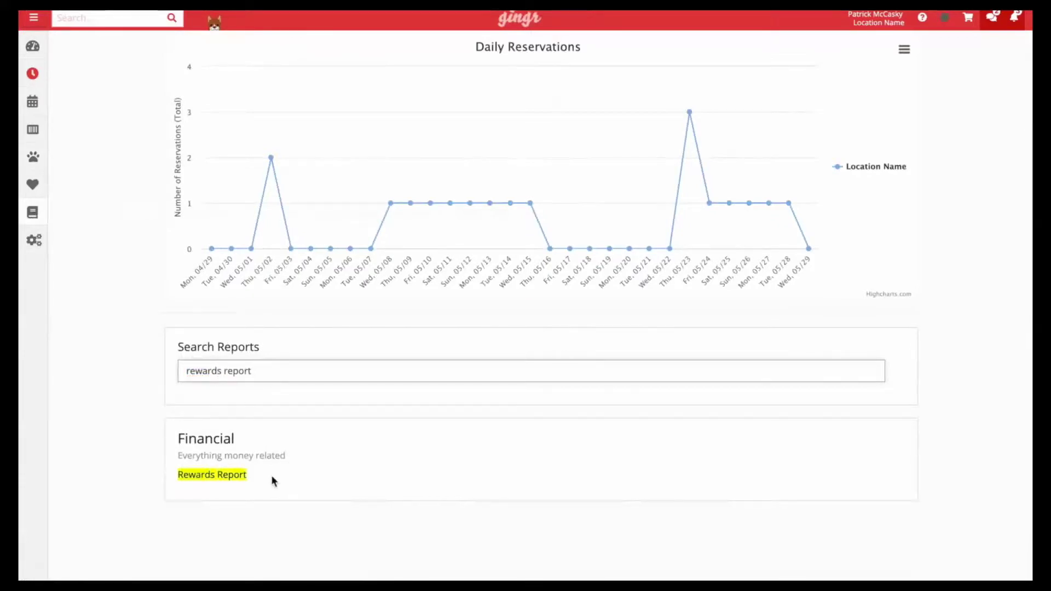
click(206, 474)
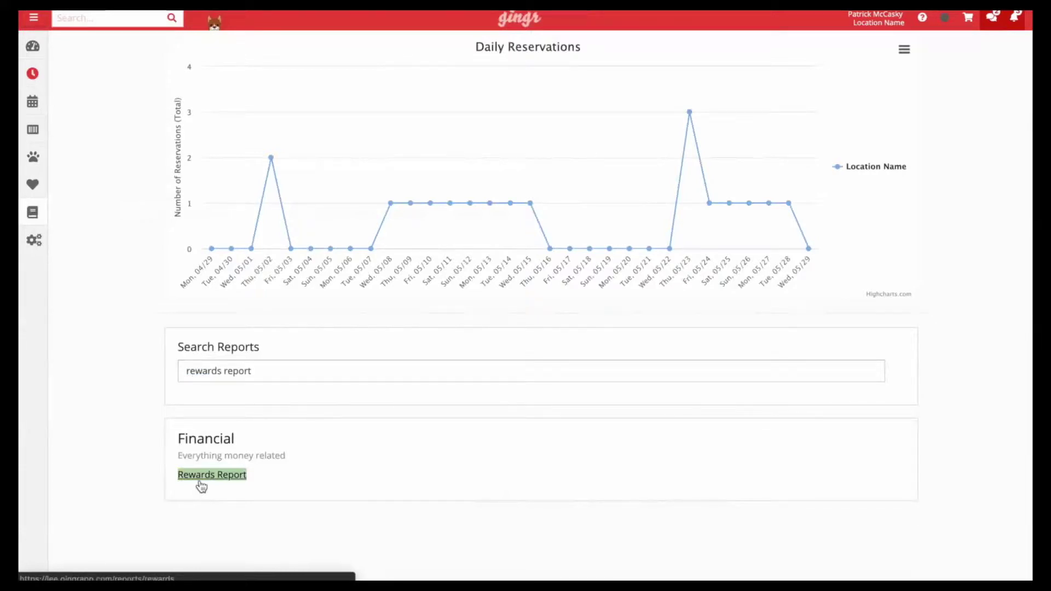
Open the owner's record and locate the 305 reward point balance
click(110, 23)
text(bob ross)
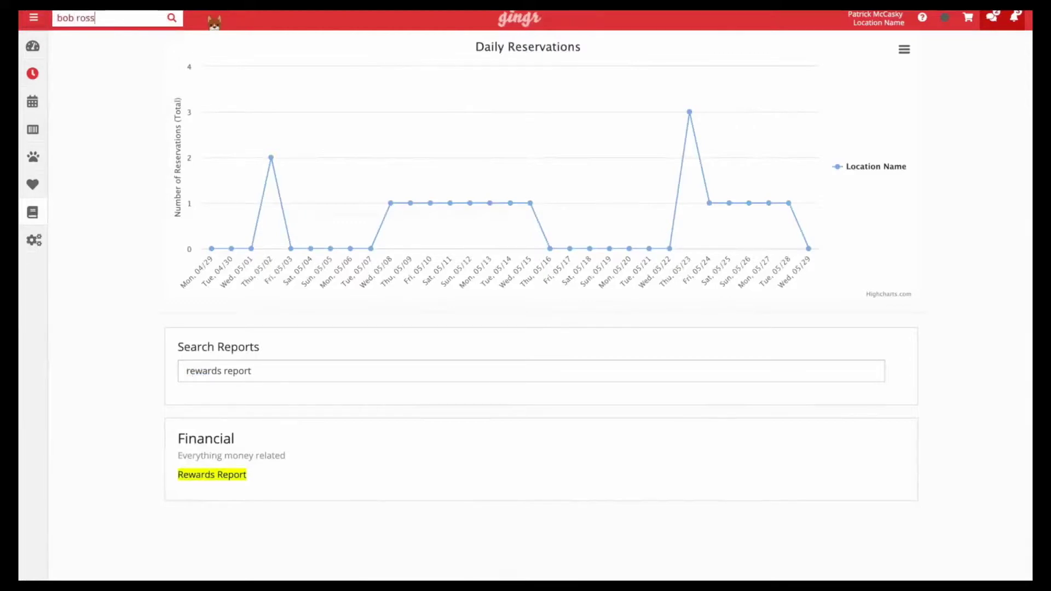
click(236, 61)
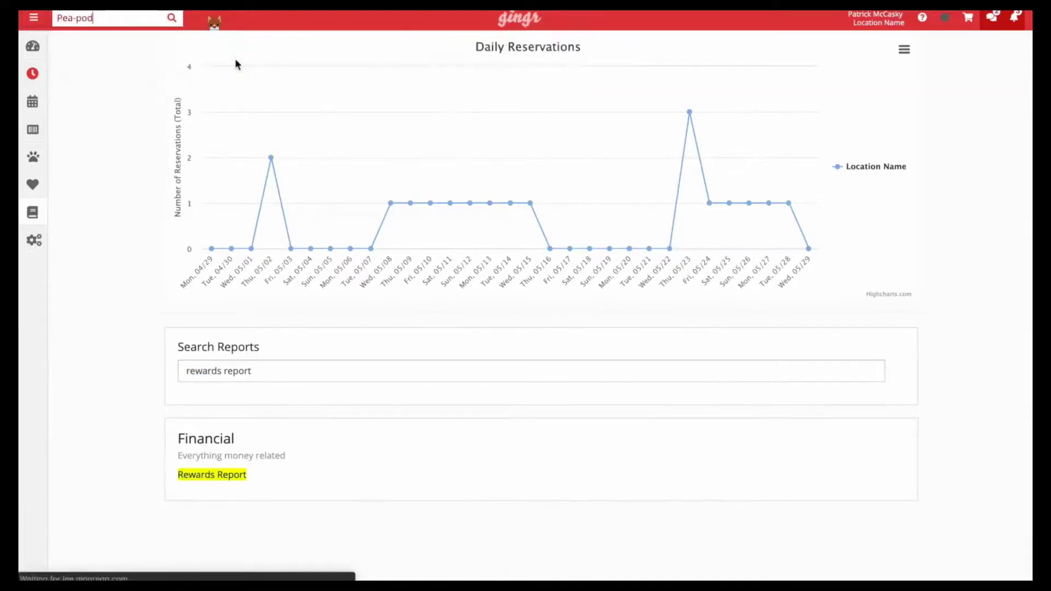
scroll(247, 336, down, 8)
scroll(248, 341, down, 5)
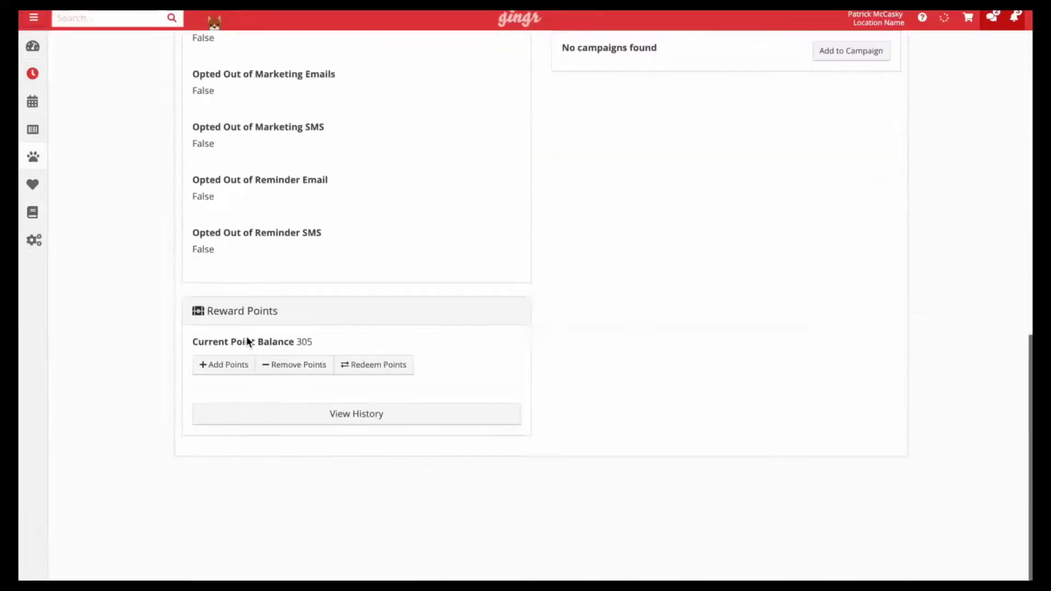
double_click(303, 340)
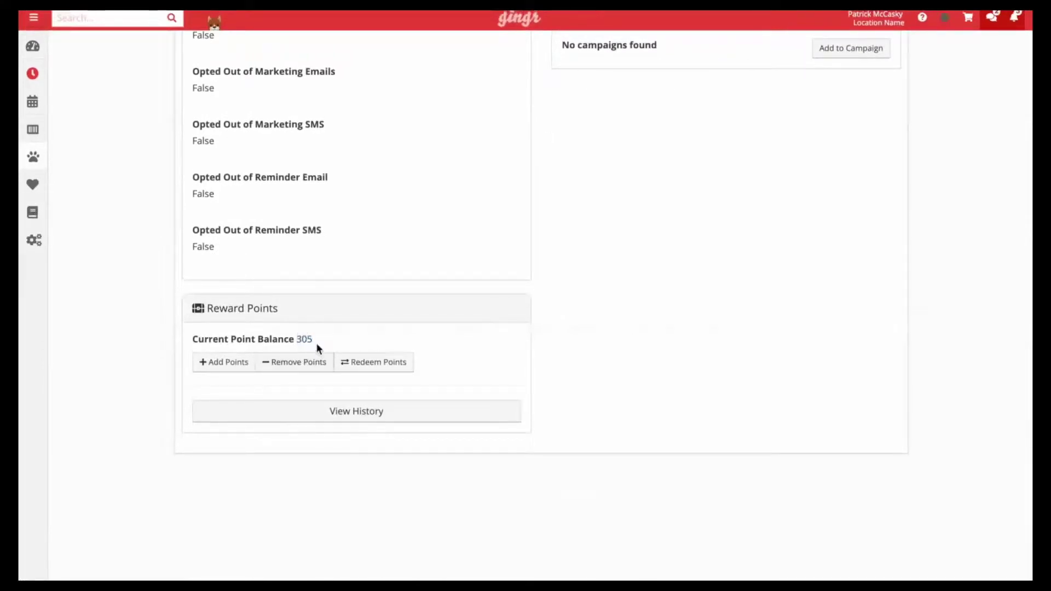
click(377, 367)
Redeem 300 points for $25.00, leaving a -25.00 current balance on the profile
click(397, 371)
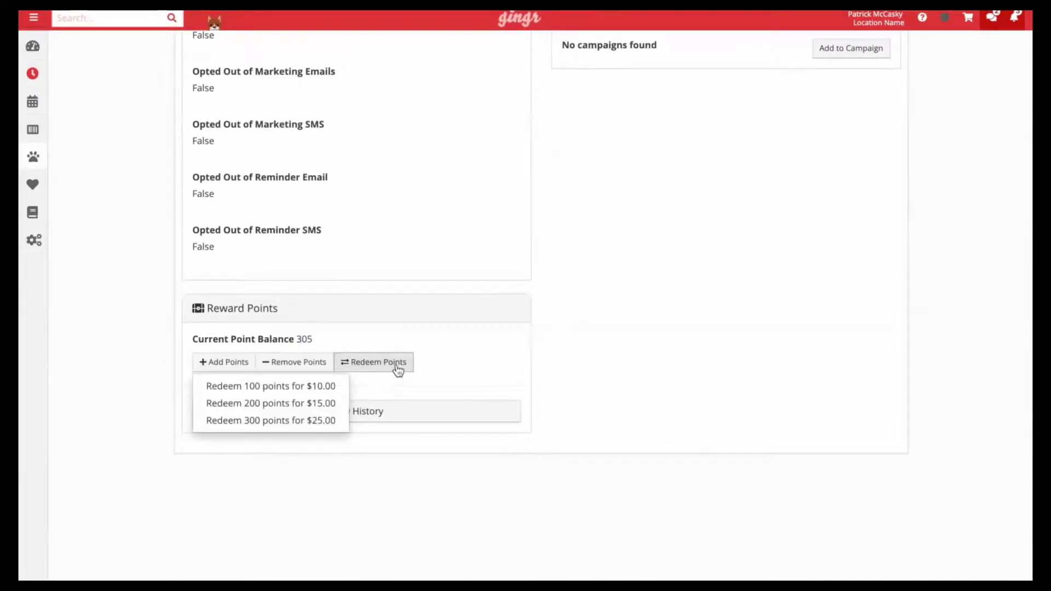
click(317, 420)
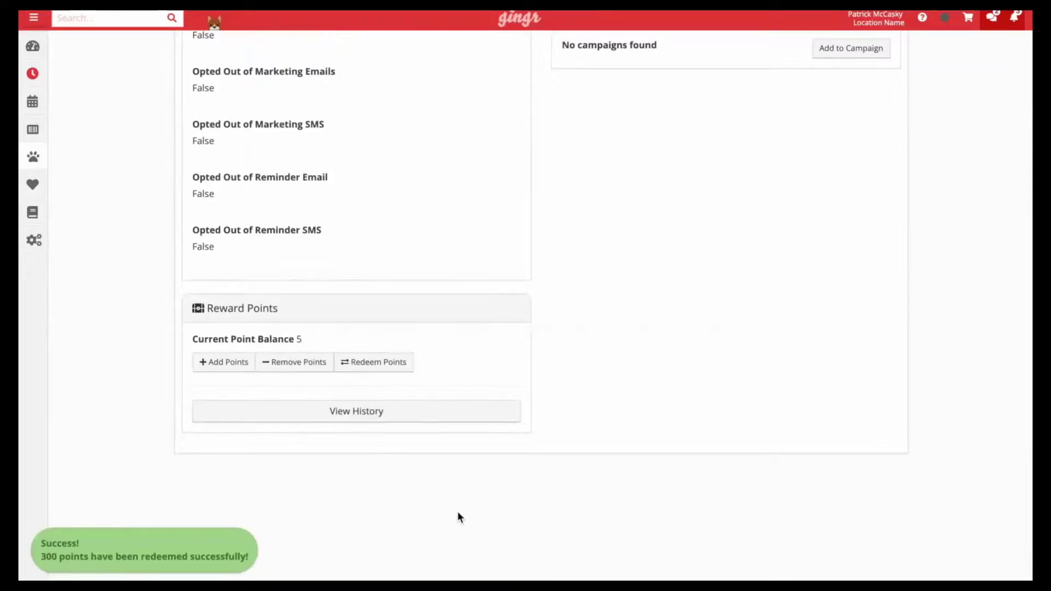
scroll(498, 288, up, 7)
scroll(498, 294, up, 7)
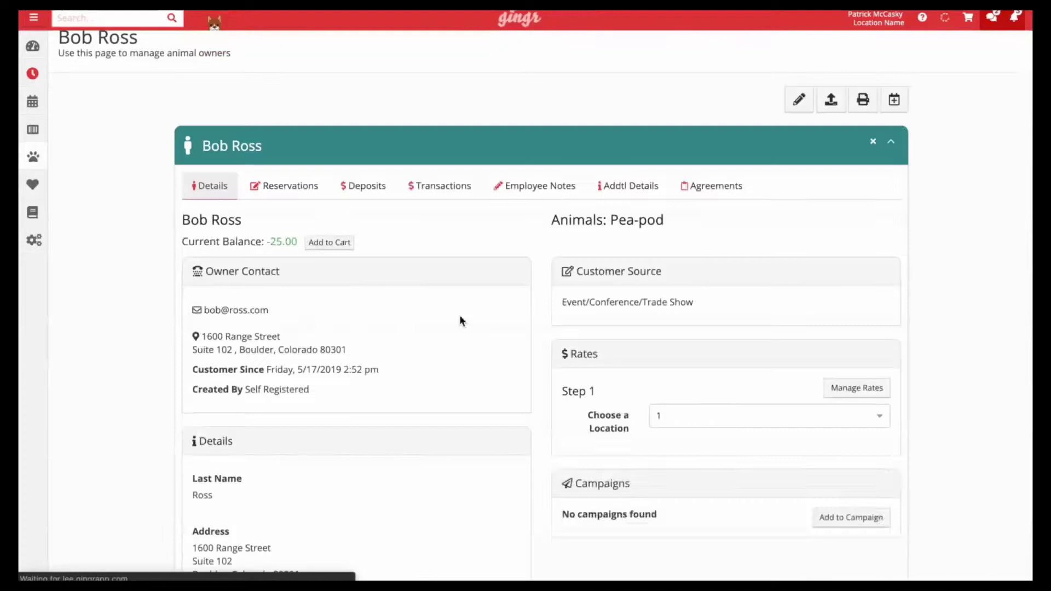
drag(270, 242, 299, 244)
click(300, 245)
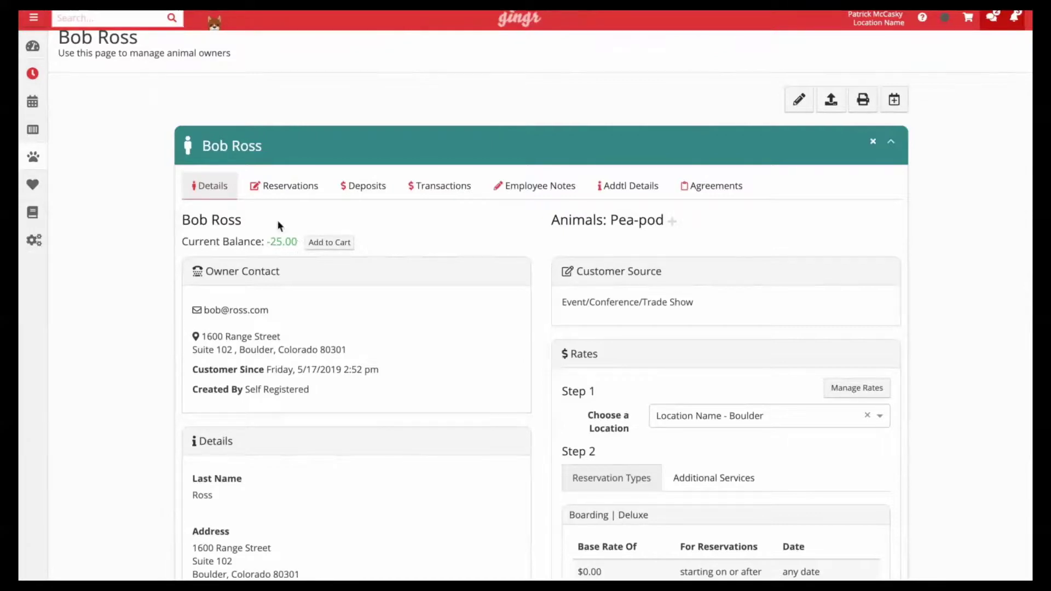
Add Pea-pod's checked-in $25.00 reservation to the cart from the Dashboard
click(41, 46)
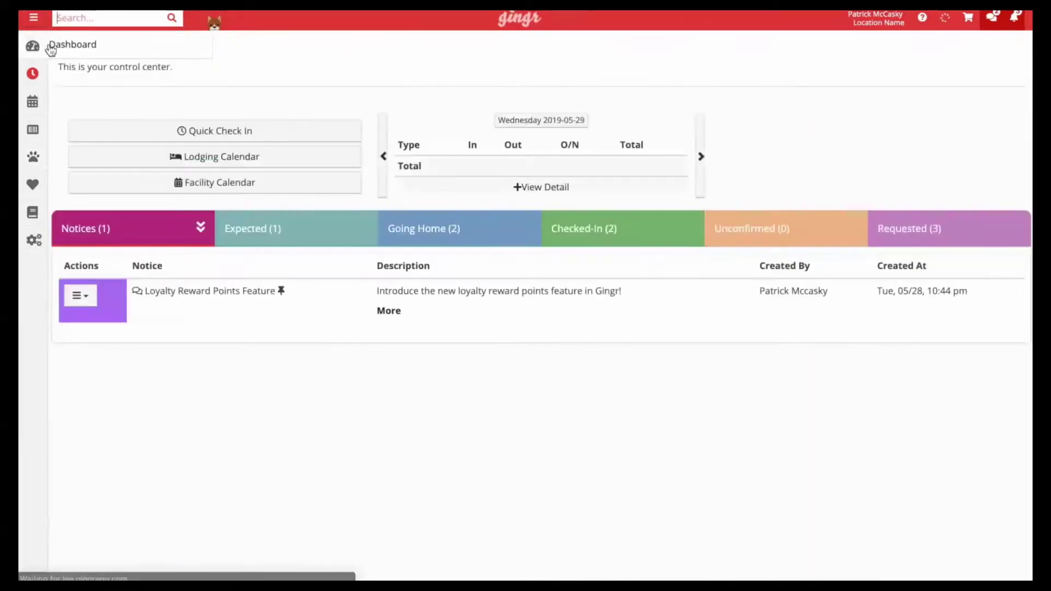
click(591, 243)
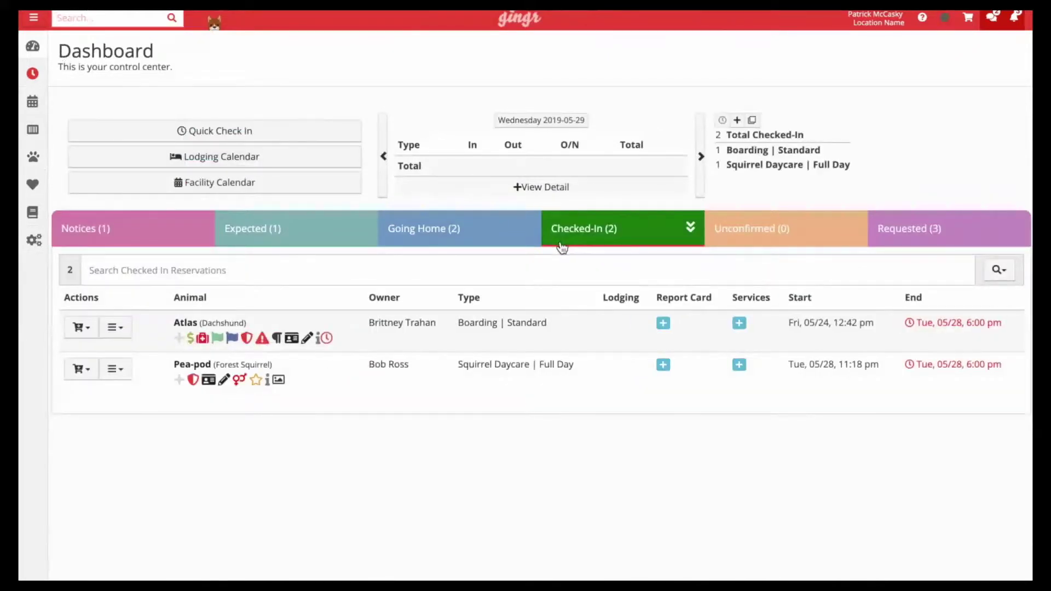
click(91, 370)
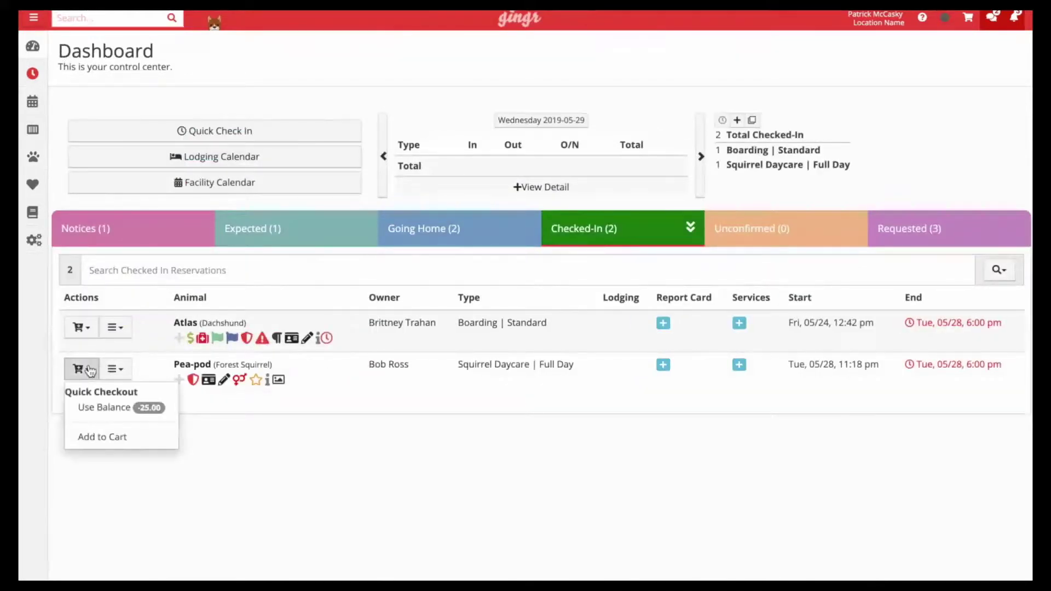
click(104, 440)
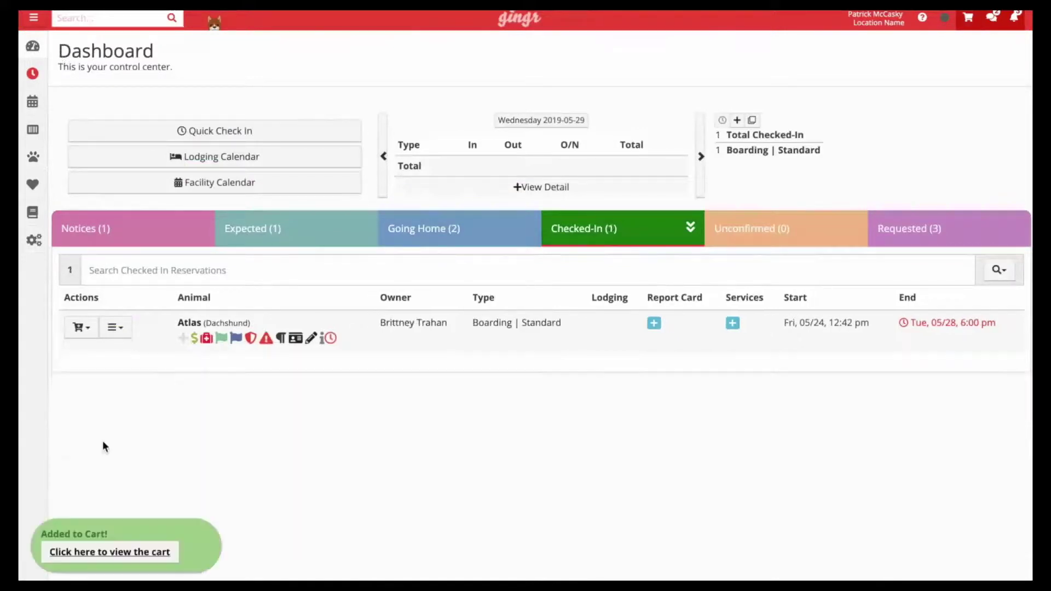
click(969, 25)
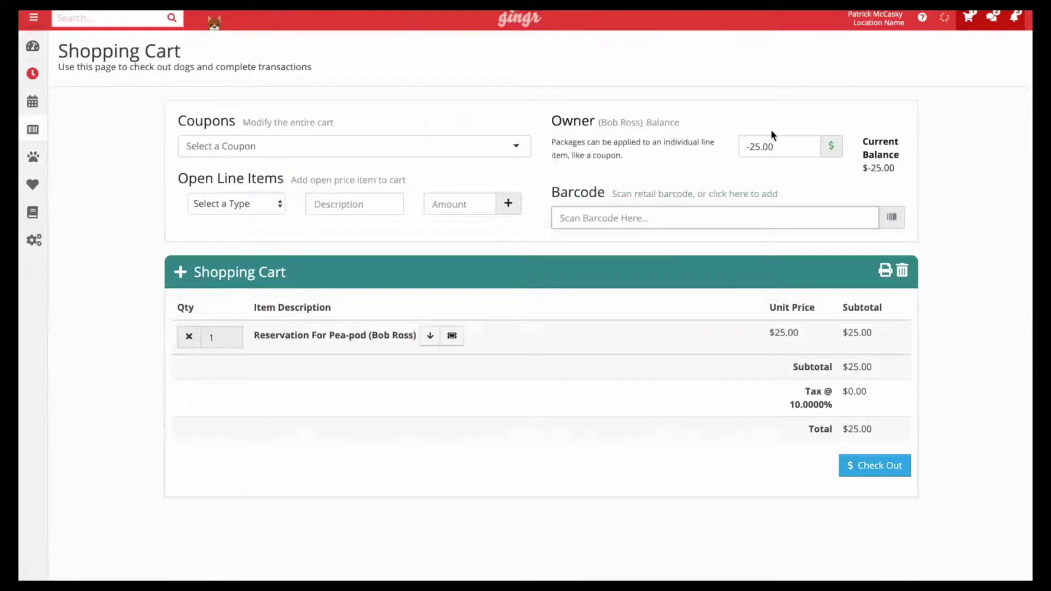
Apply the owner's -25.00 balance for a $0.00 total and check out with No Payment
click(773, 145)
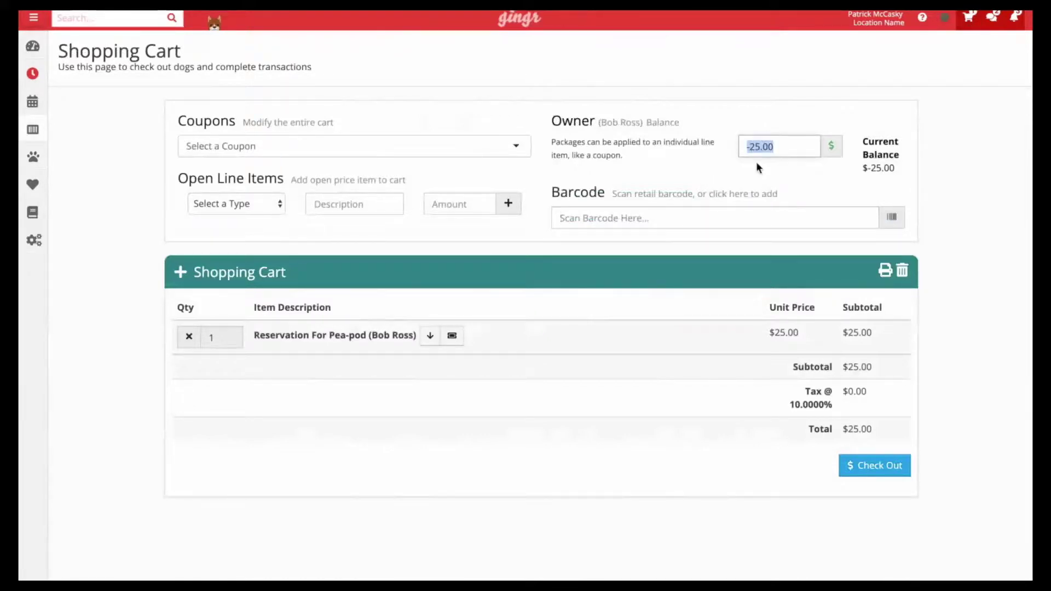
click(830, 146)
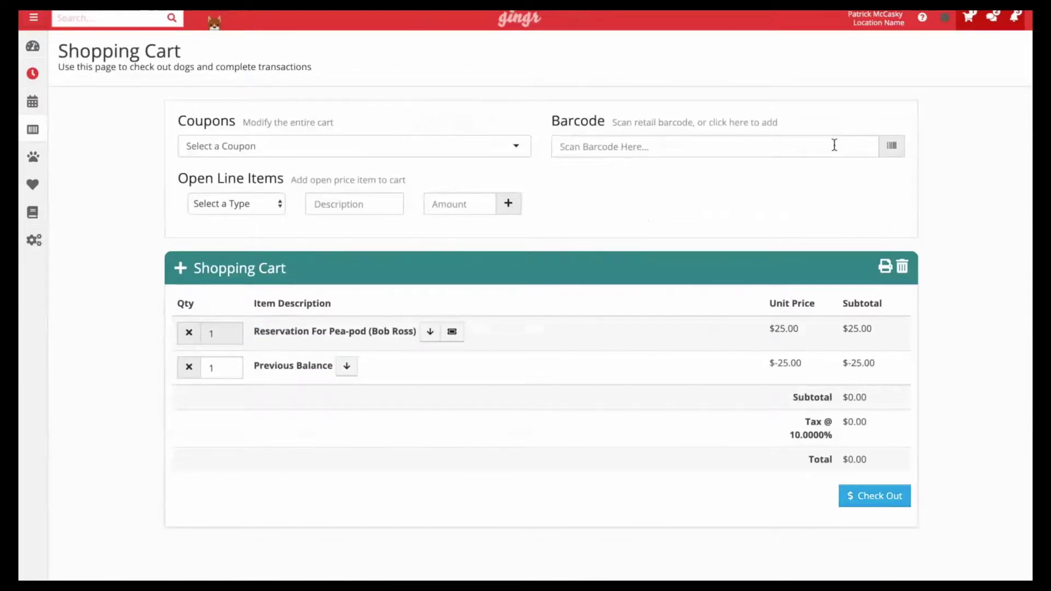
drag(843, 461, 872, 463)
click(884, 497)
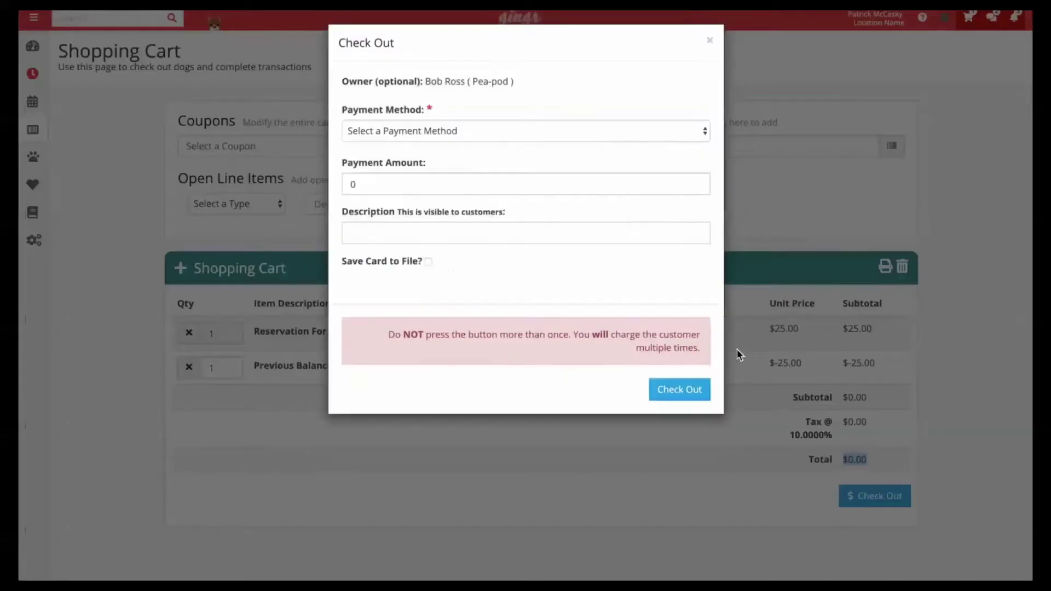
click(539, 127)
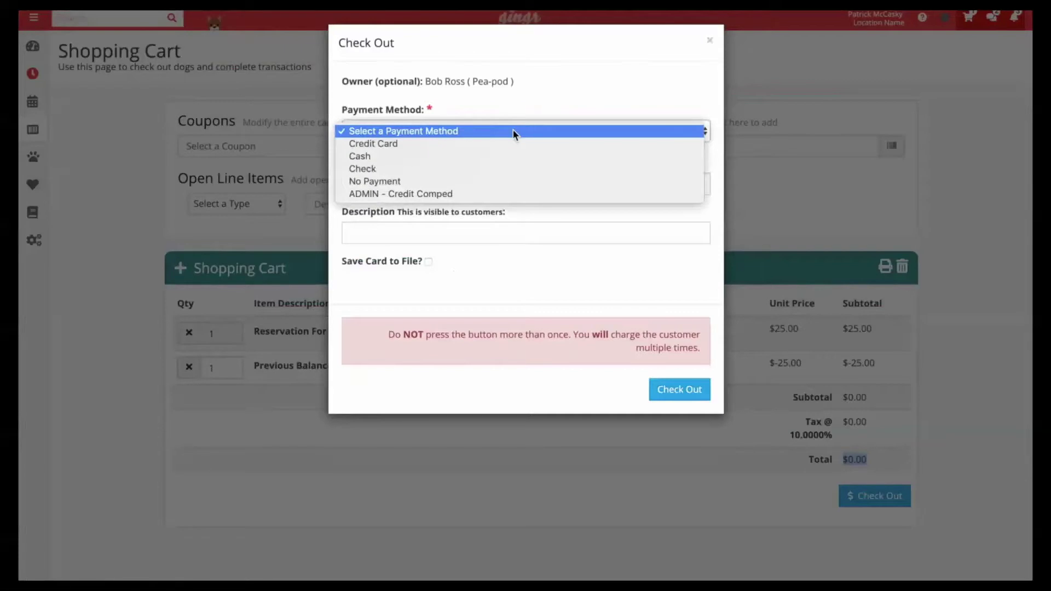
click(473, 182)
click(664, 370)
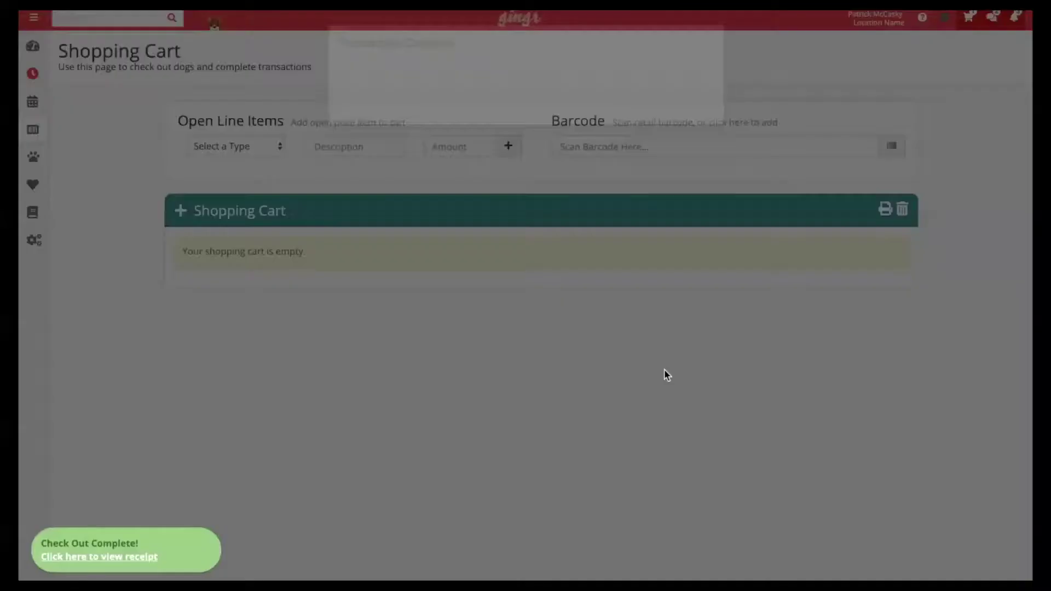
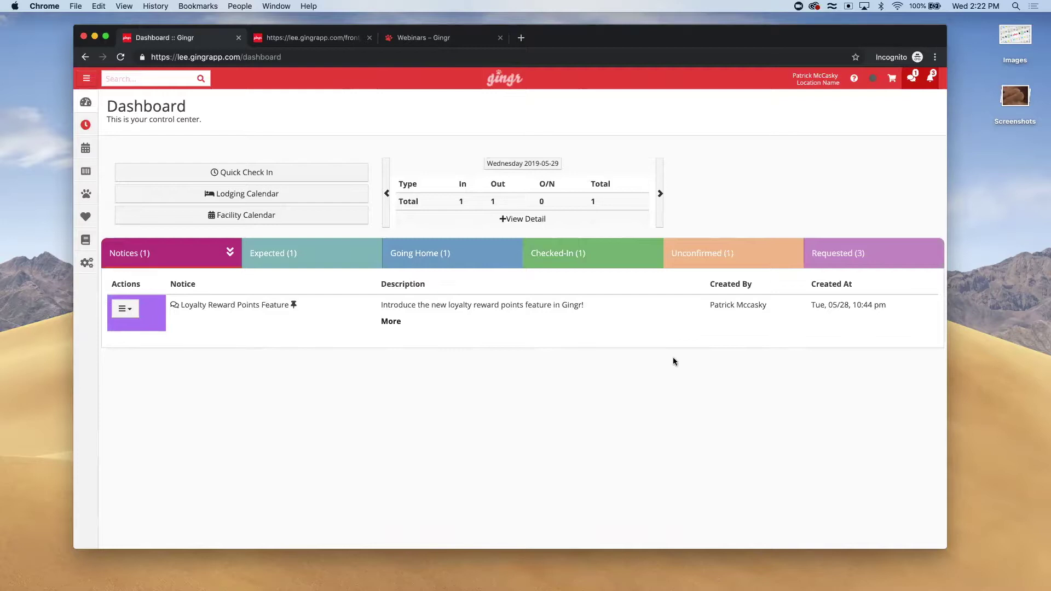
Open the Groups permissions grid and highlight Can Manage Reward Points, granted only to admin
mouse_move(85, 241)
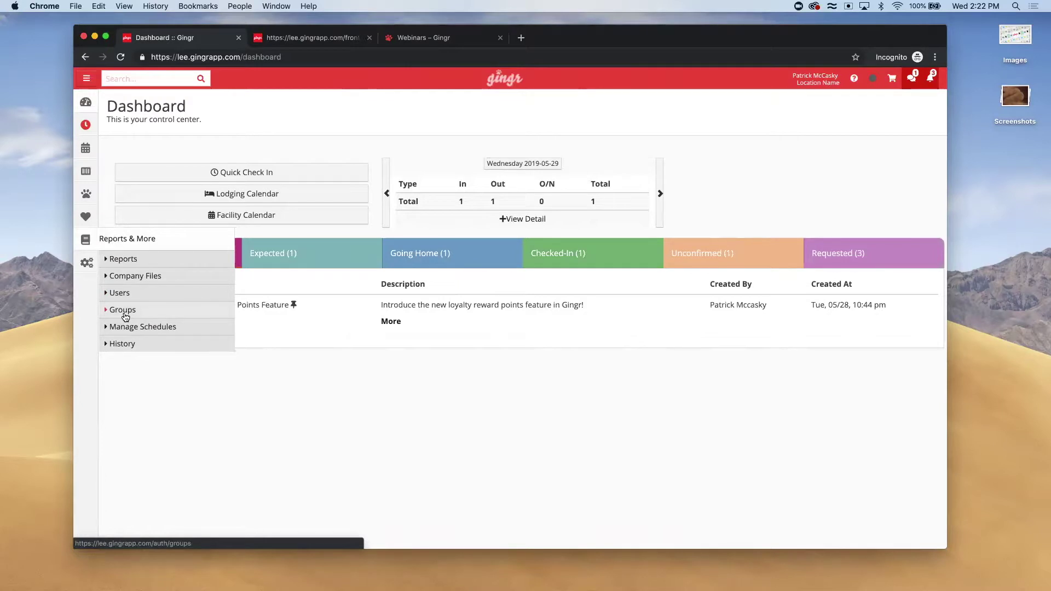
click(125, 315)
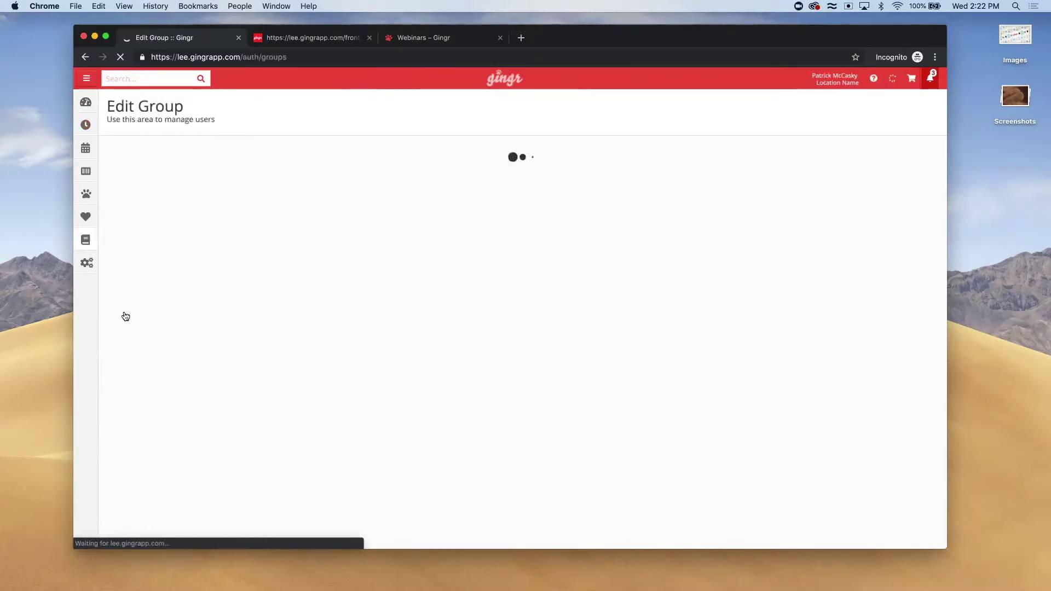
scroll(126, 316, down, 5)
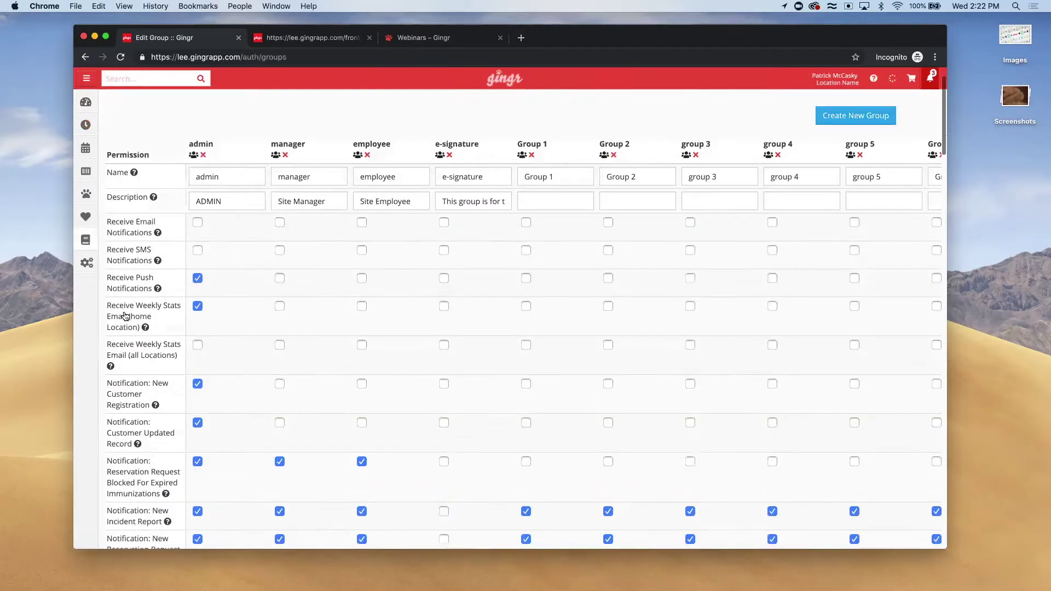
scroll(125, 315, down, 15)
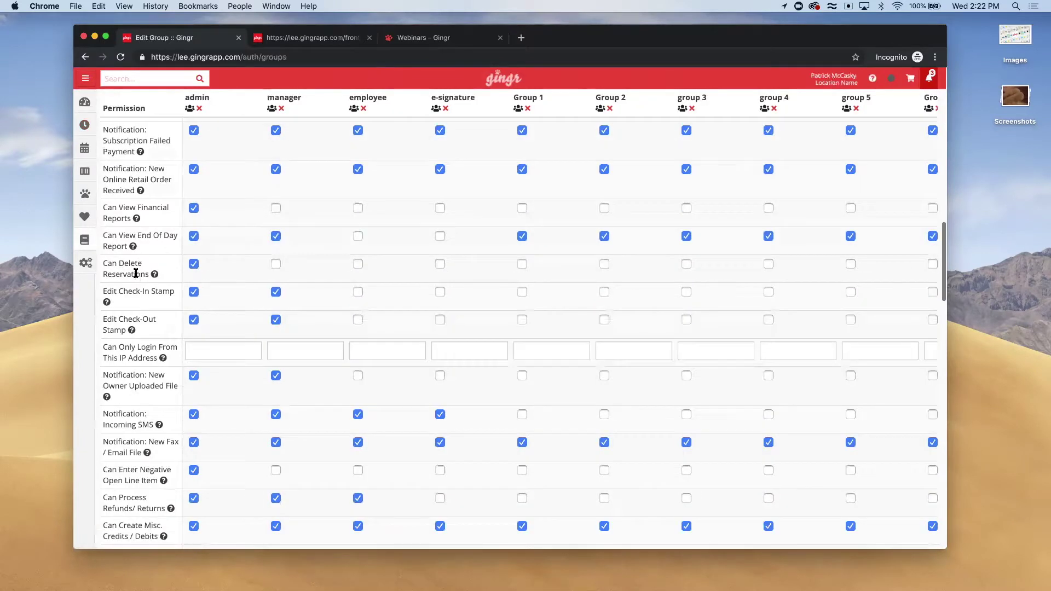
scroll(137, 275, down, 9)
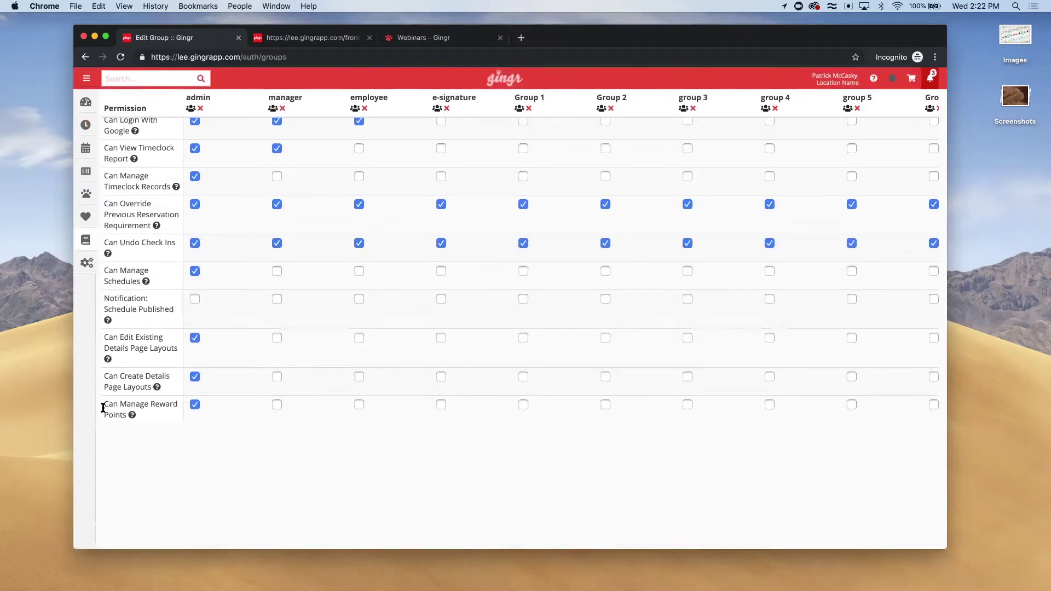
drag(104, 406, 133, 417)
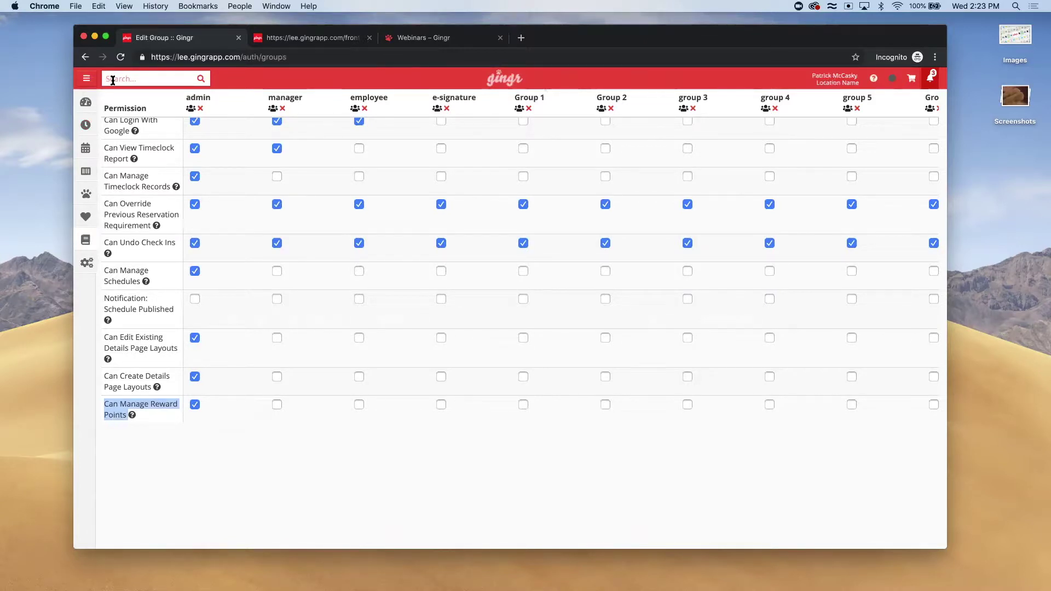
Bring up the Reports & More flyout menu in the left sidebar
mouse_move(94, 236)
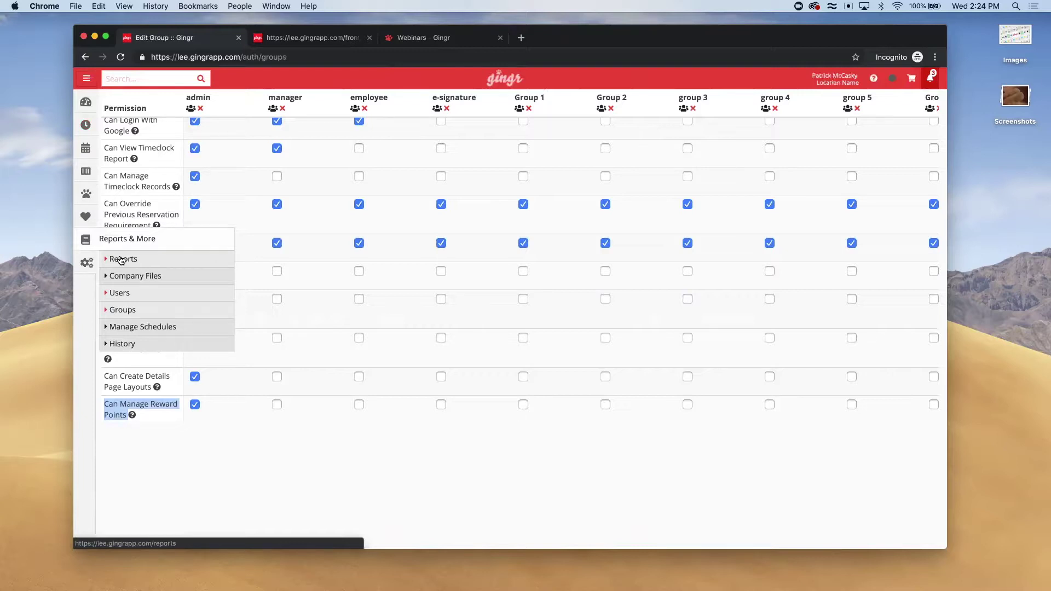
Filter Reports to 'rewards report', then search customers for Pea-pod's owner by name
click(120, 260)
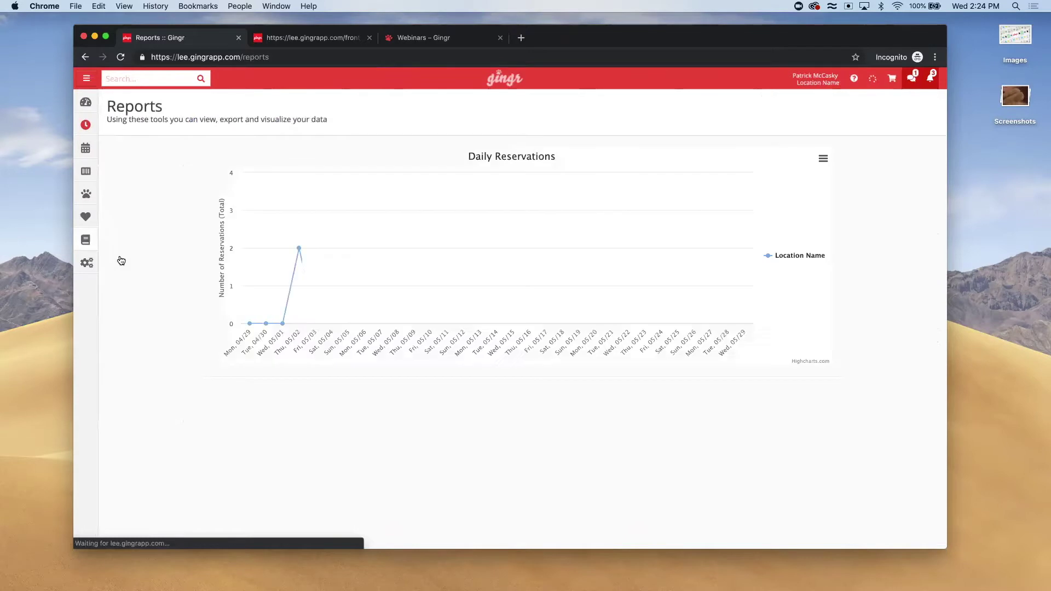
text(rewards)
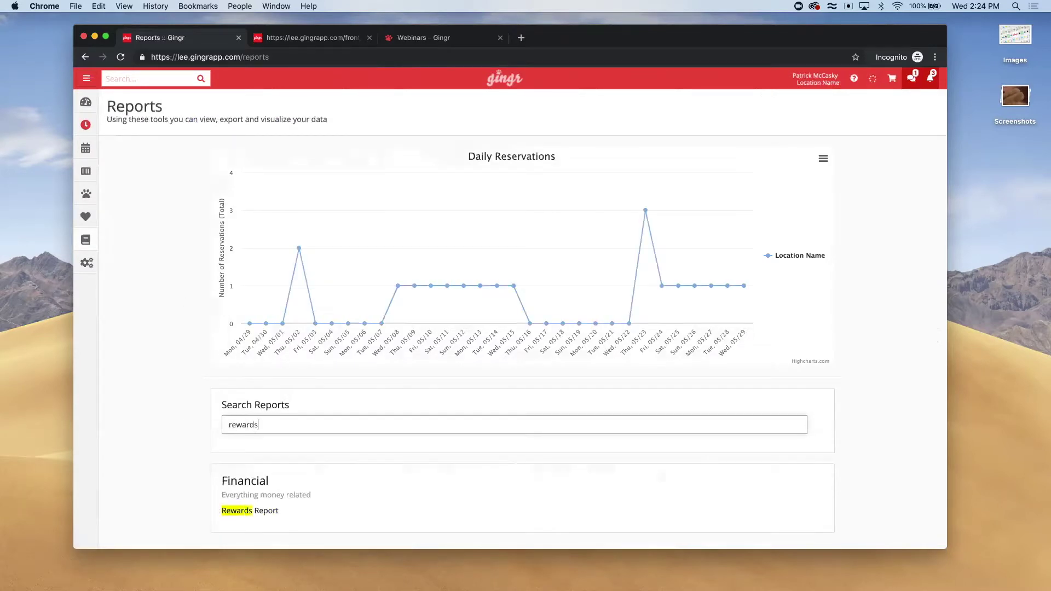
text( report)
scroll(282, 449, down, 3)
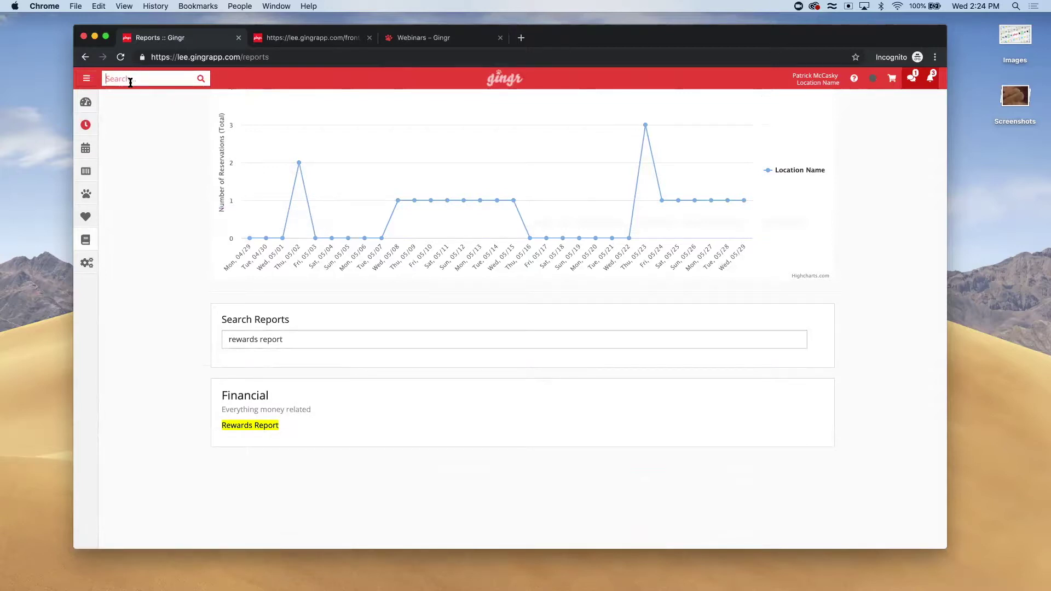
click(131, 80)
text(bob ross)
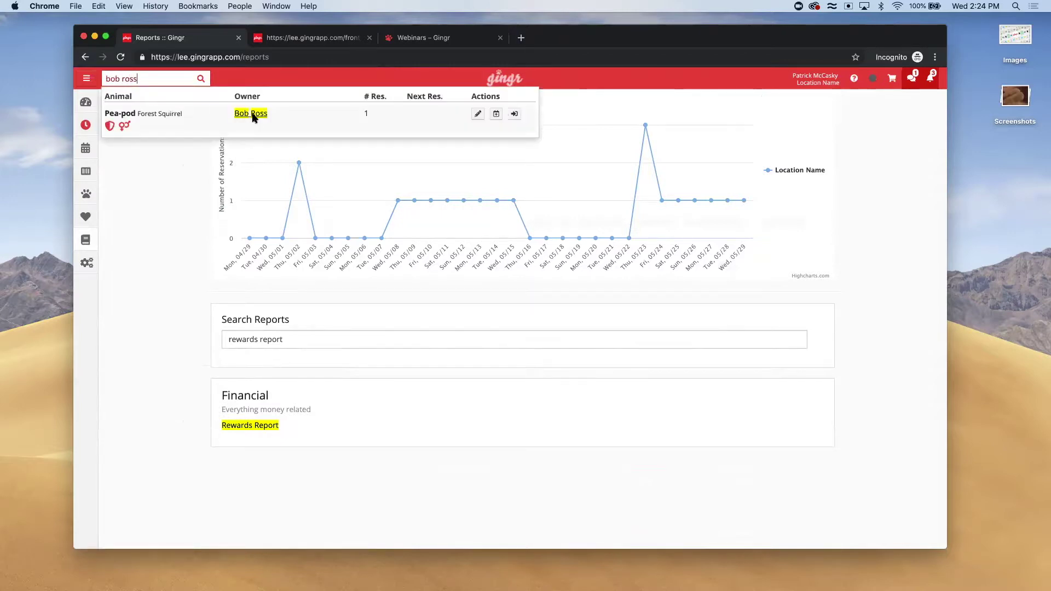
Open Pea-pod's owner profile and view the Reward Points history beneath the balance of 5
click(251, 113)
scroll(201, 418, down, 10)
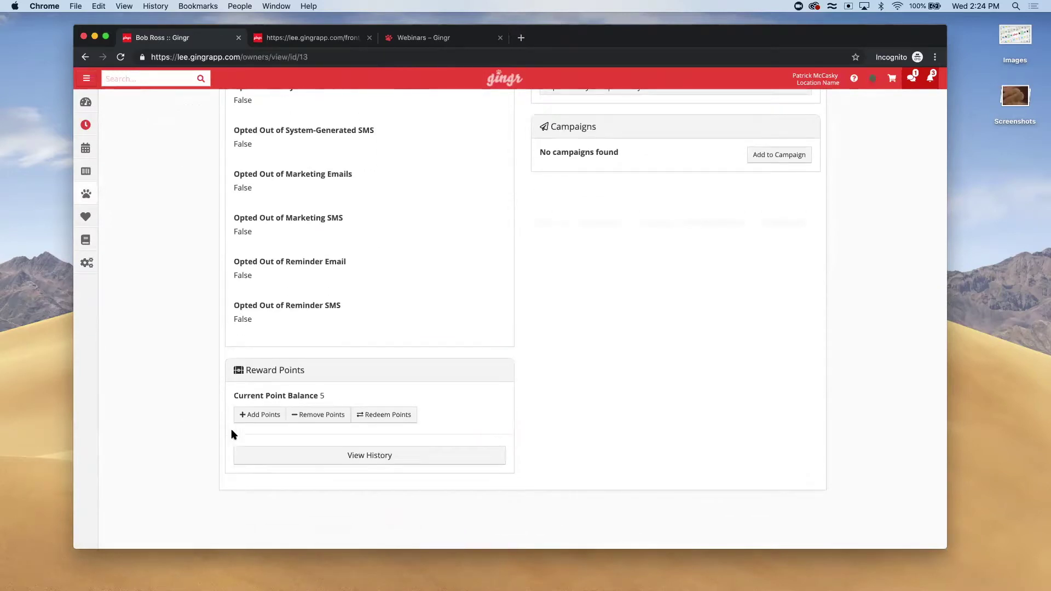
click(379, 459)
scroll(379, 459, down, 4)
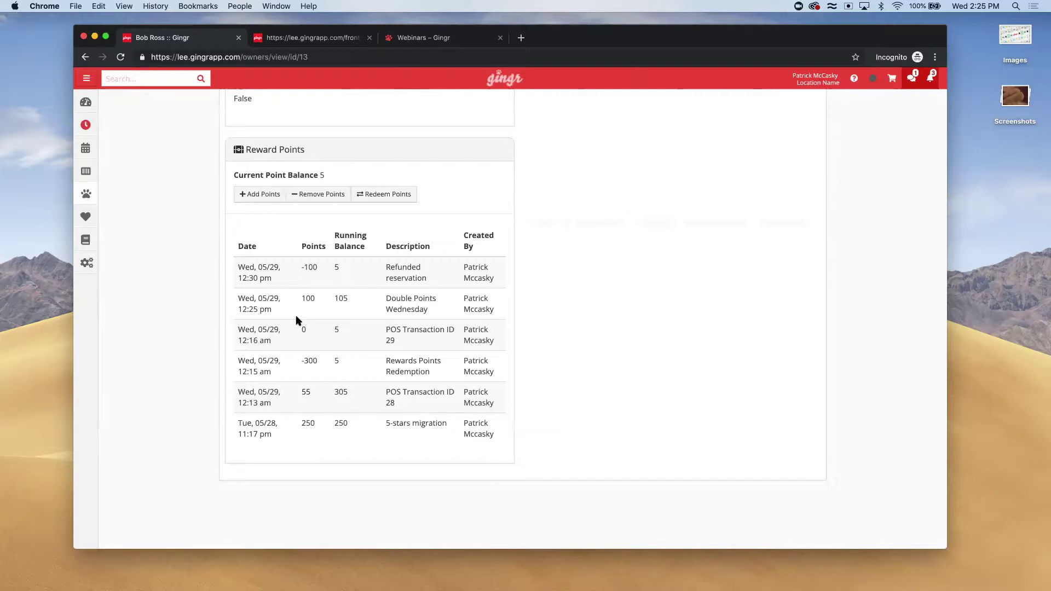
double_click(308, 300)
drag(432, 310, 381, 299)
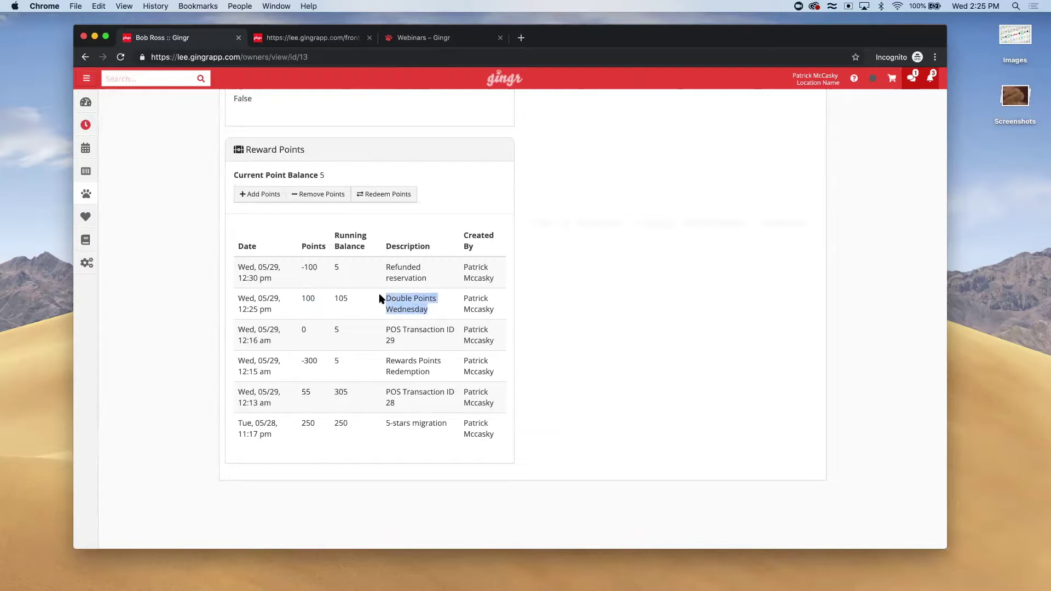
click(401, 316)
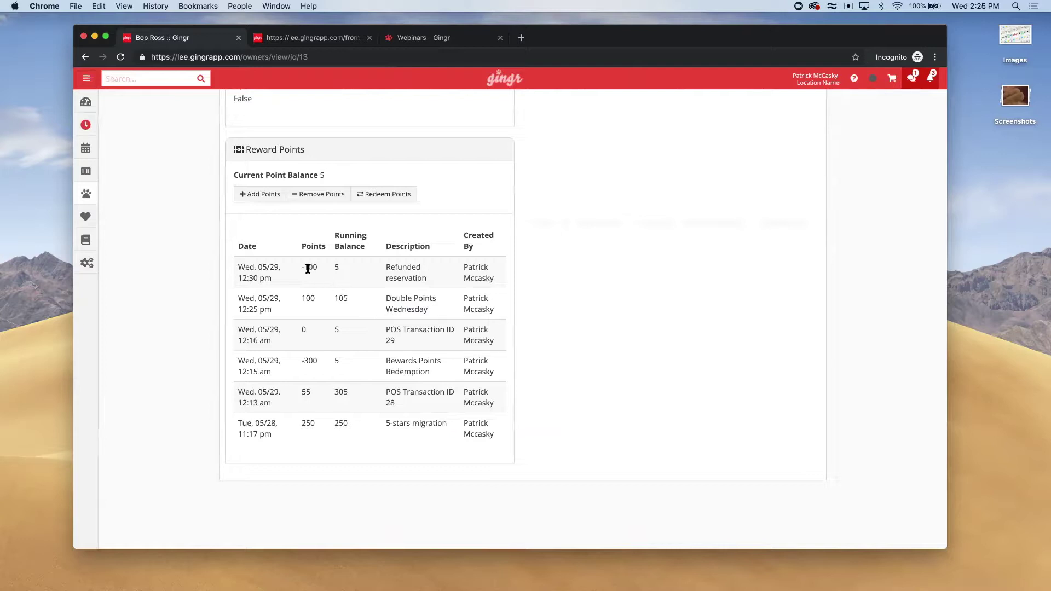
drag(300, 268, 319, 269)
click(431, 38)
scroll(407, 215, up, 5)
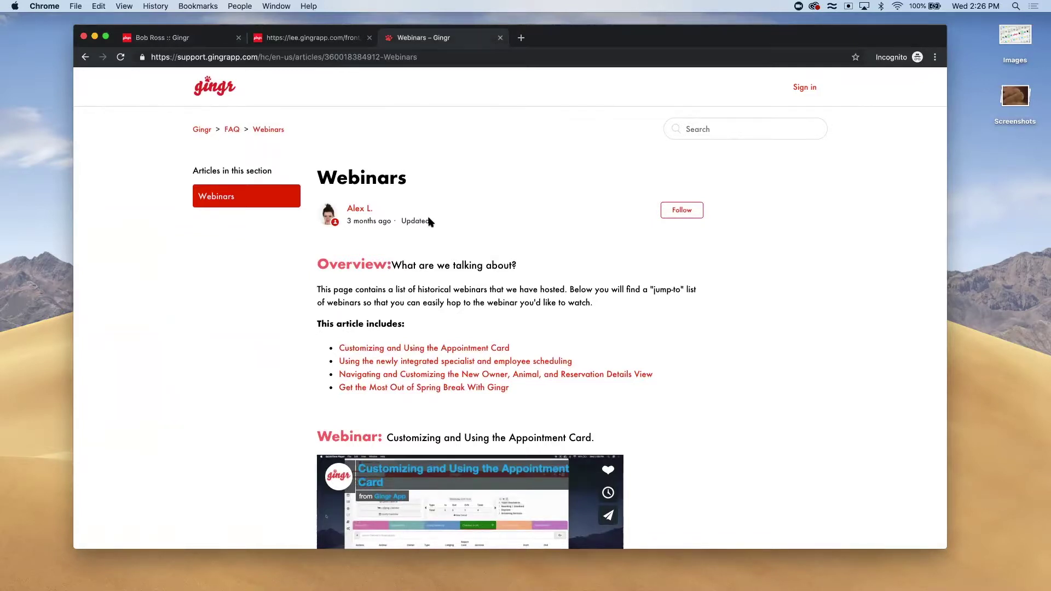
click(174, 39)
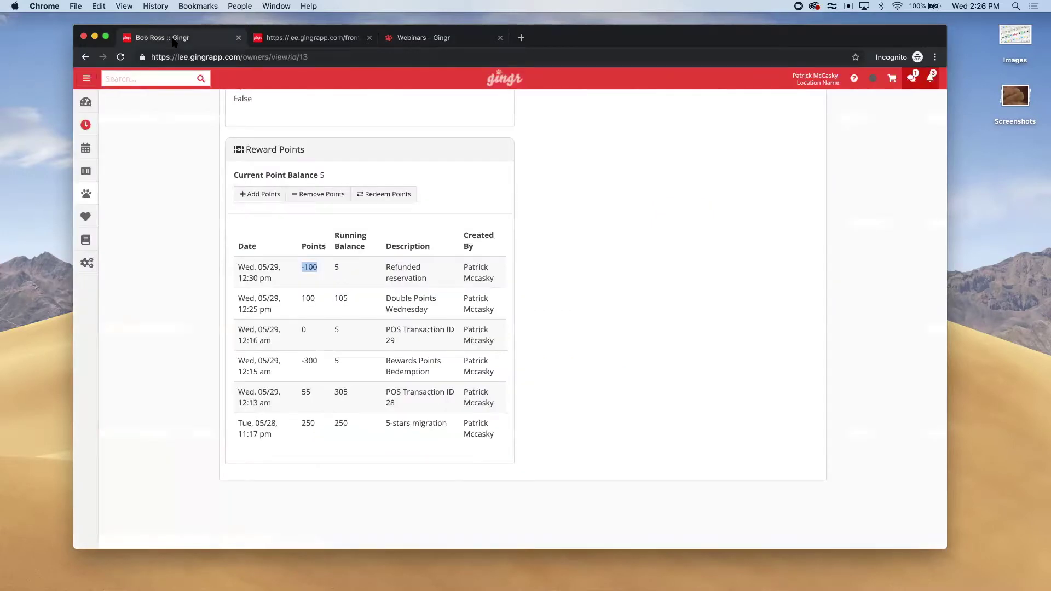
click(238, 226)
click(278, 39)
scroll(266, 261, up, 5)
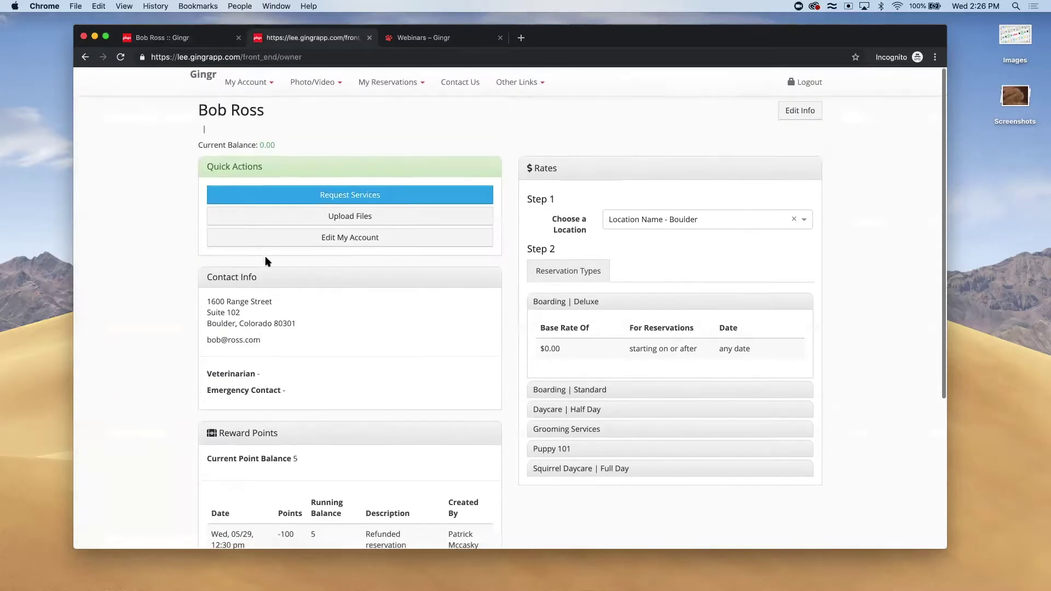
scroll(266, 261, down, 5)
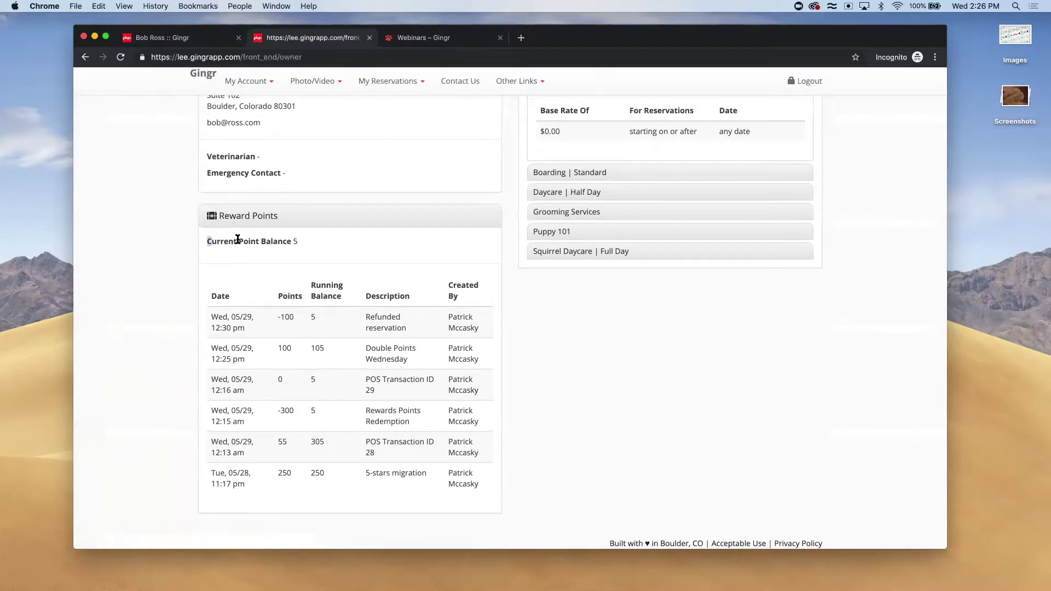
triple_click(235, 238)
click(319, 257)
click(173, 44)
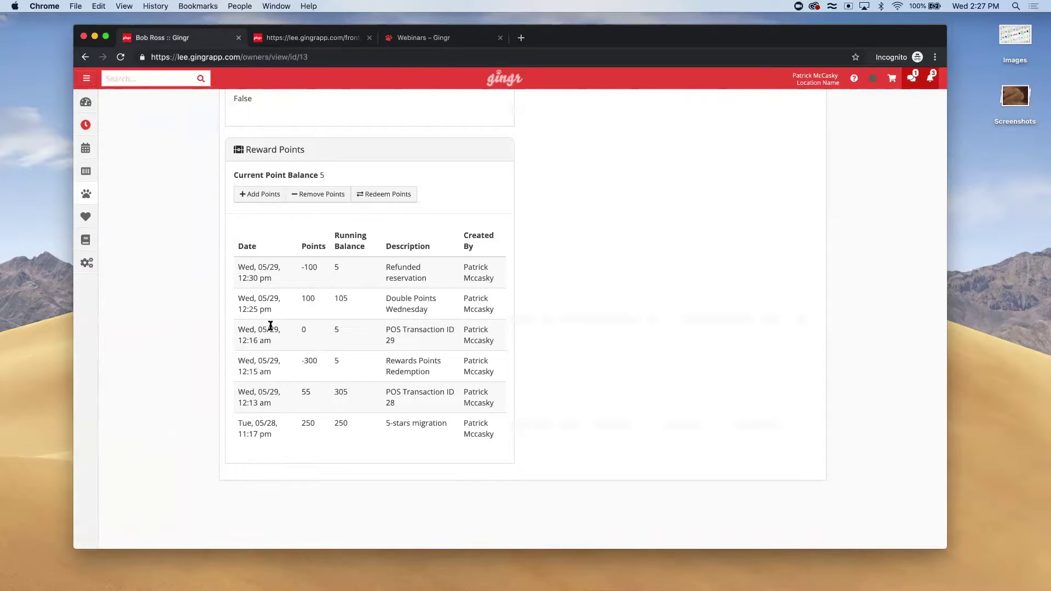
click(361, 197)
click(393, 181)
Remove 5 reward points described as 'Refunded Service', dropping the balance to 0
click(309, 197)
click(404, 147)
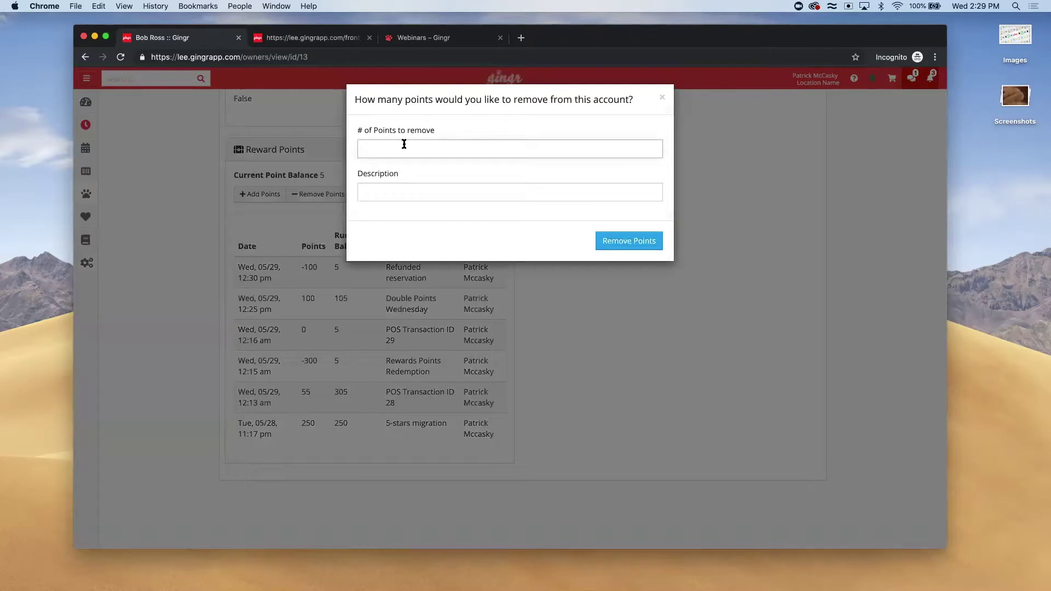
text(5)
click(397, 193)
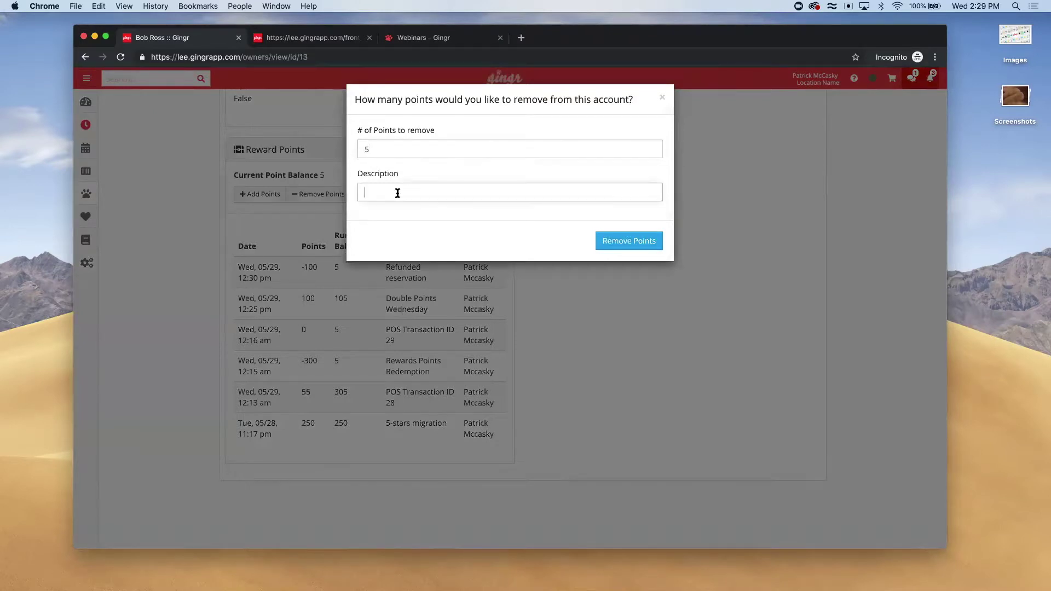
text(Refunded Service)
click(618, 245)
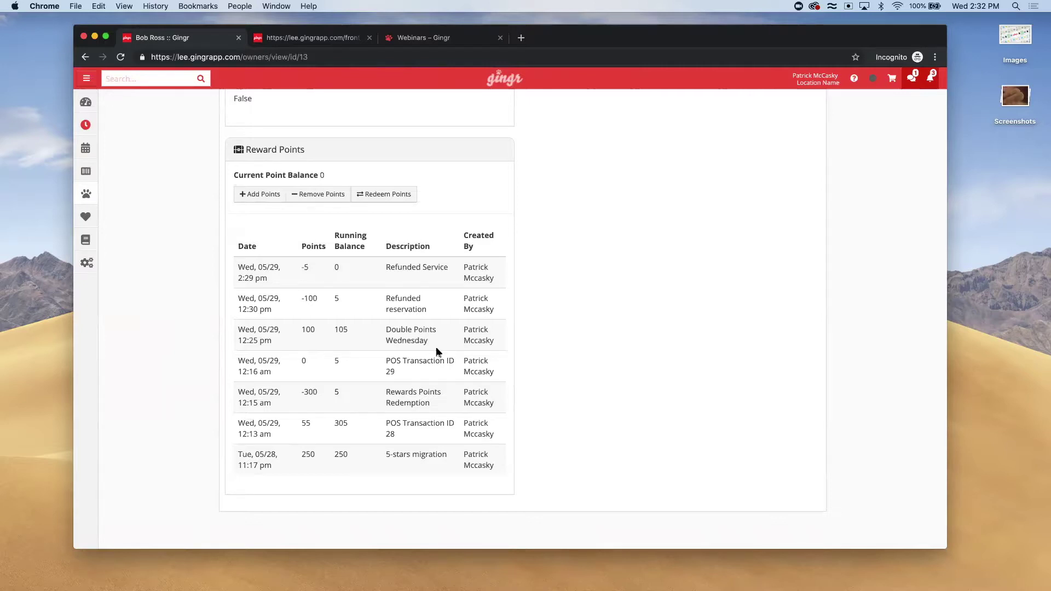
drag(428, 340, 364, 339)
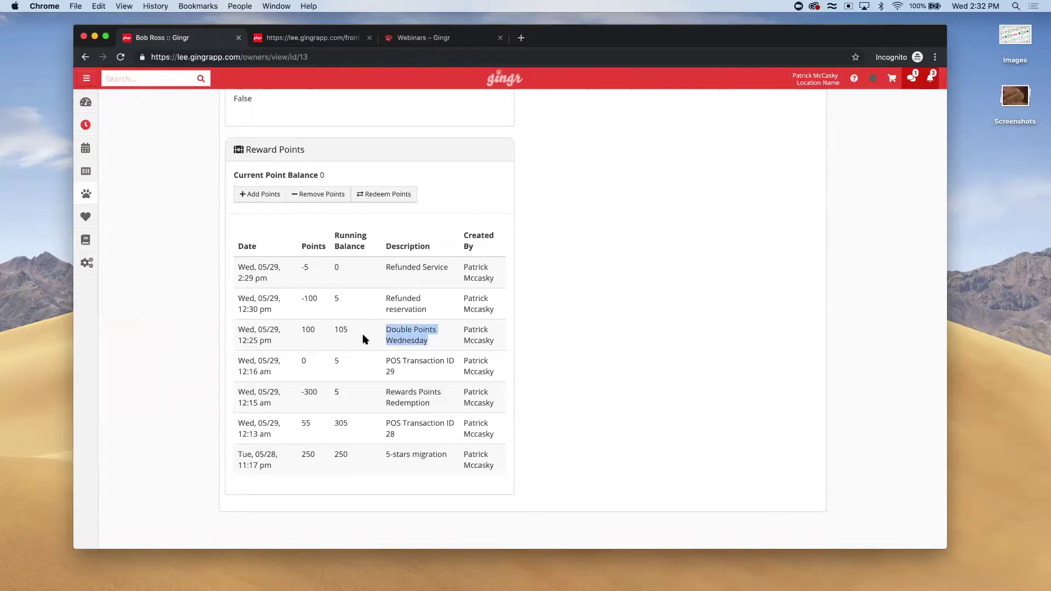
click(364, 340)
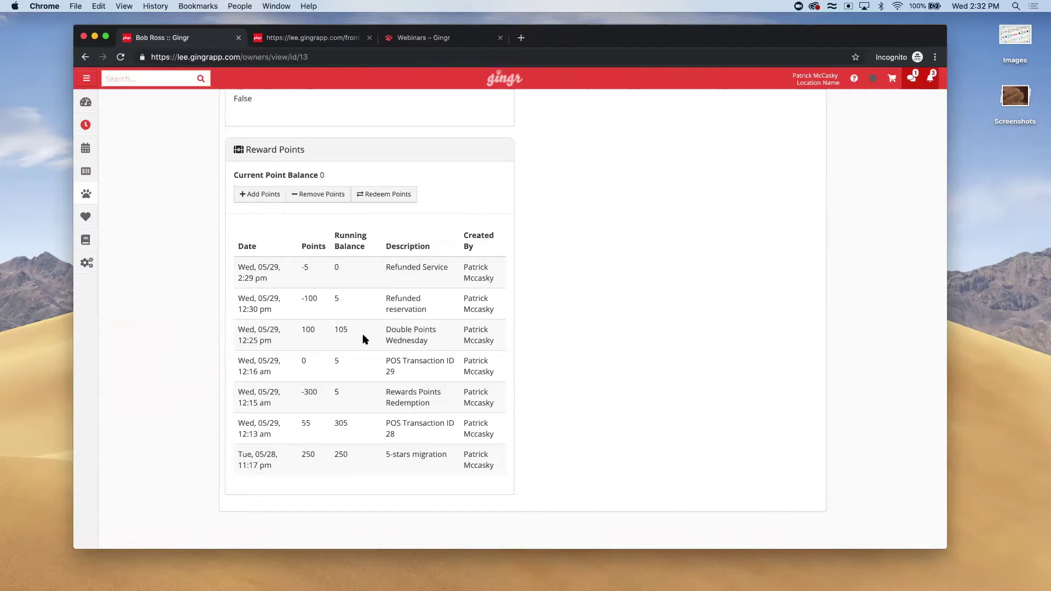
mouse_move(86, 176)
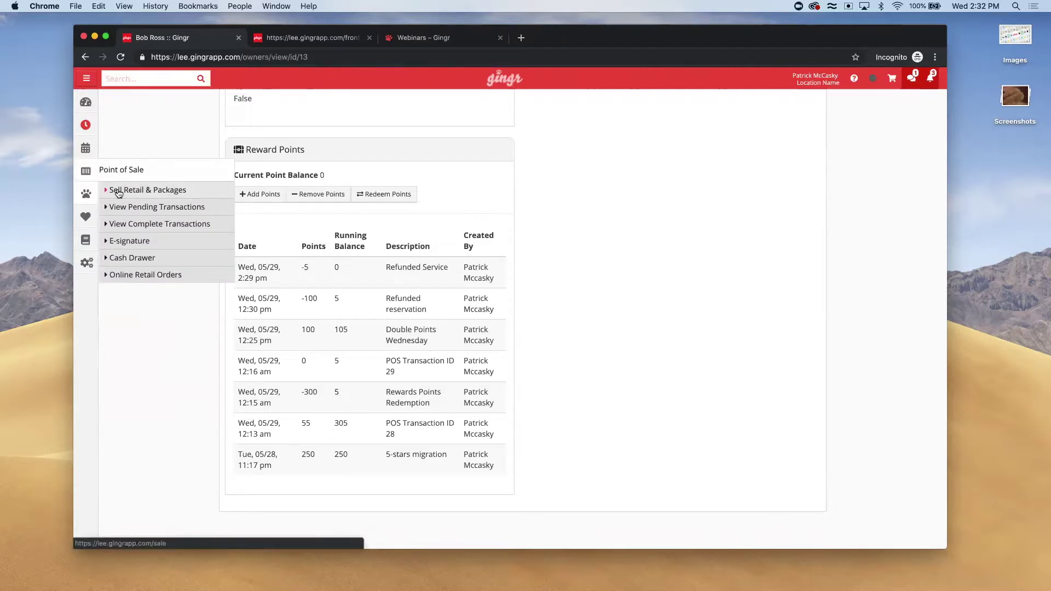
Add Squirrel Food ($25.00 + Tax) from POS Items to the cart and view the $27.50 cart
click(118, 192)
scroll(209, 375, down, 5)
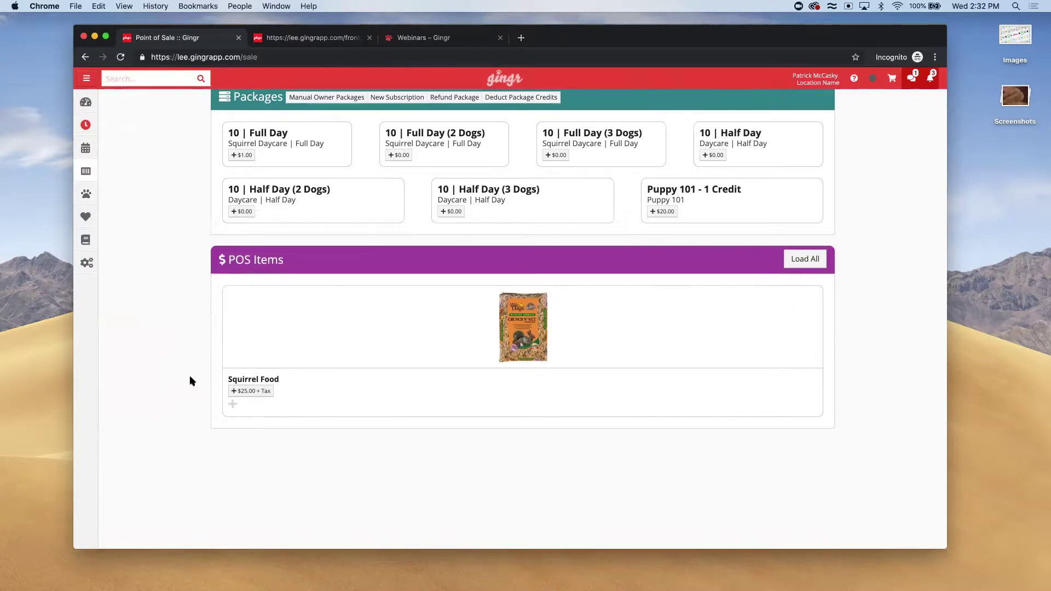
click(247, 390)
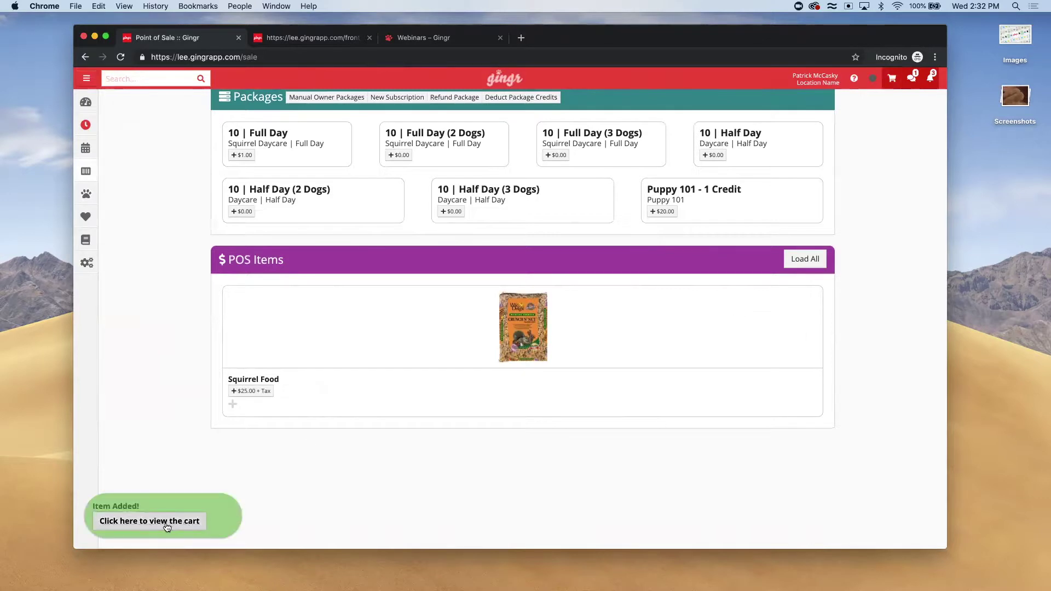
click(164, 522)
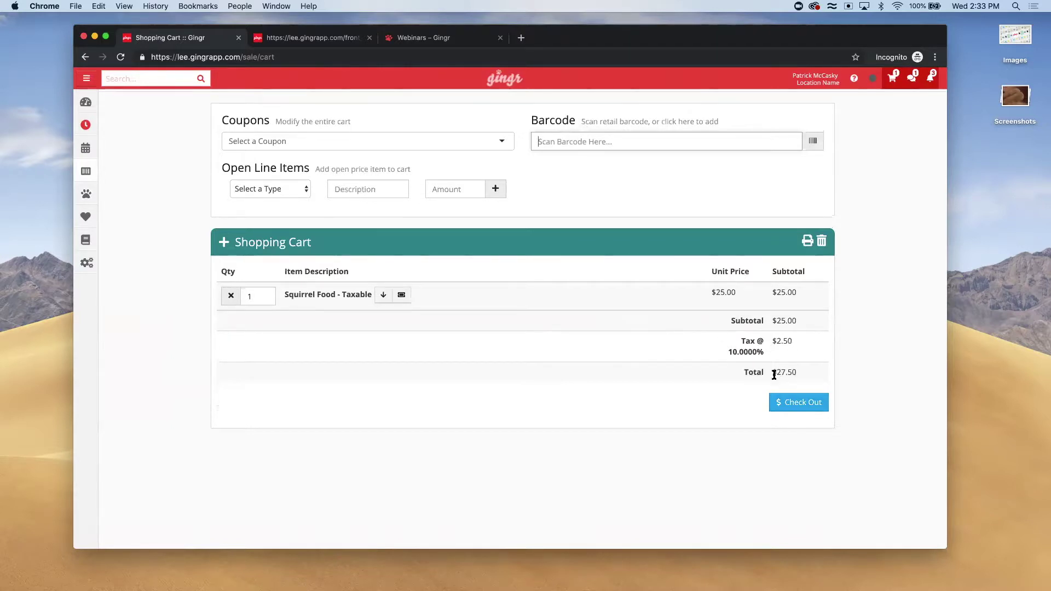
Check out the $27.50 Squirrel Food sale in Cash with Pea-pod's owner as buyer
click(799, 403)
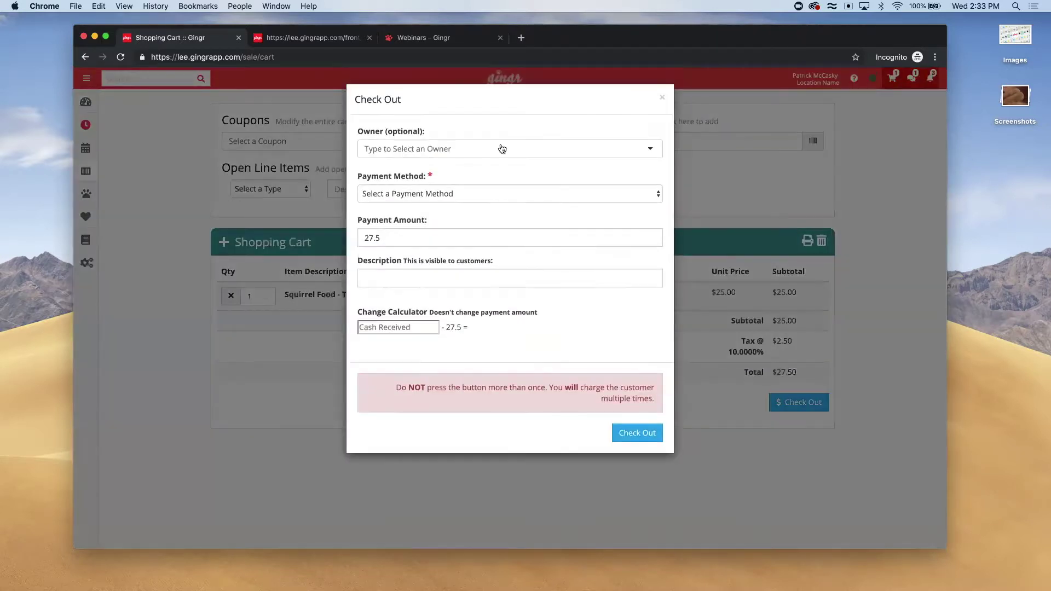
text(Bob)
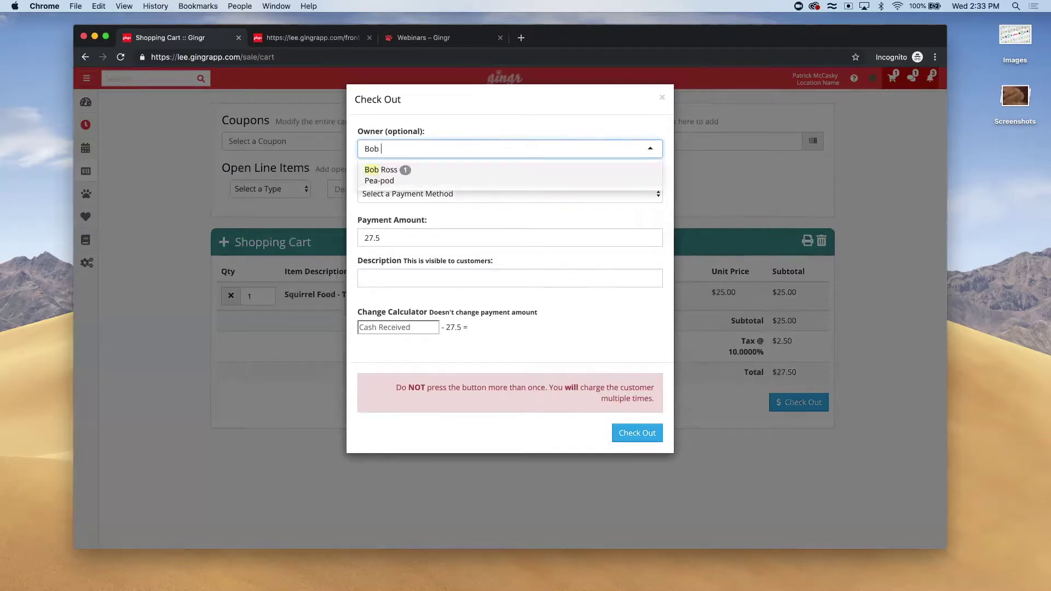
click(400, 174)
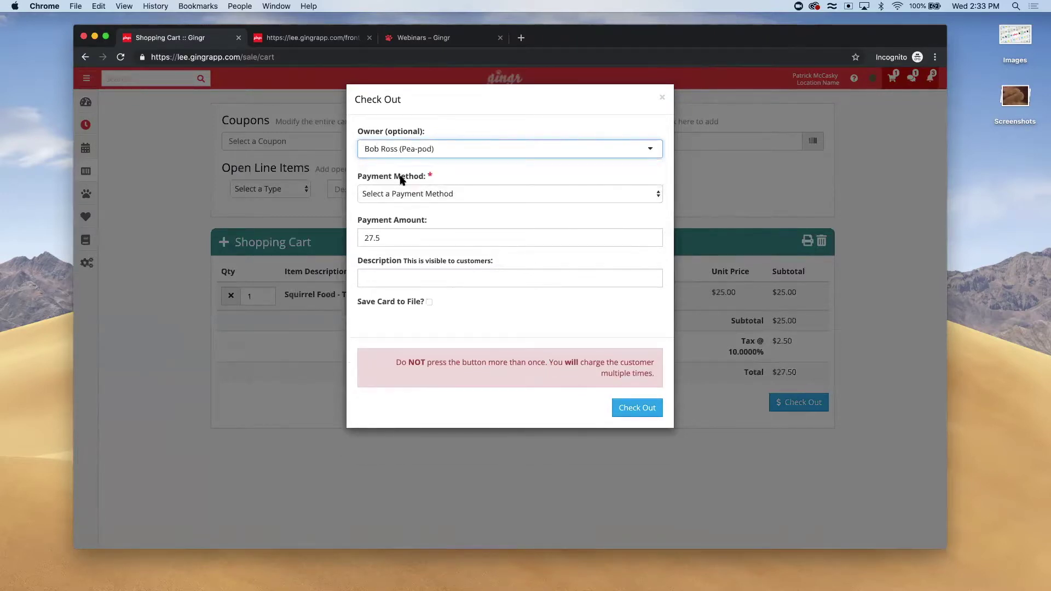
click(417, 194)
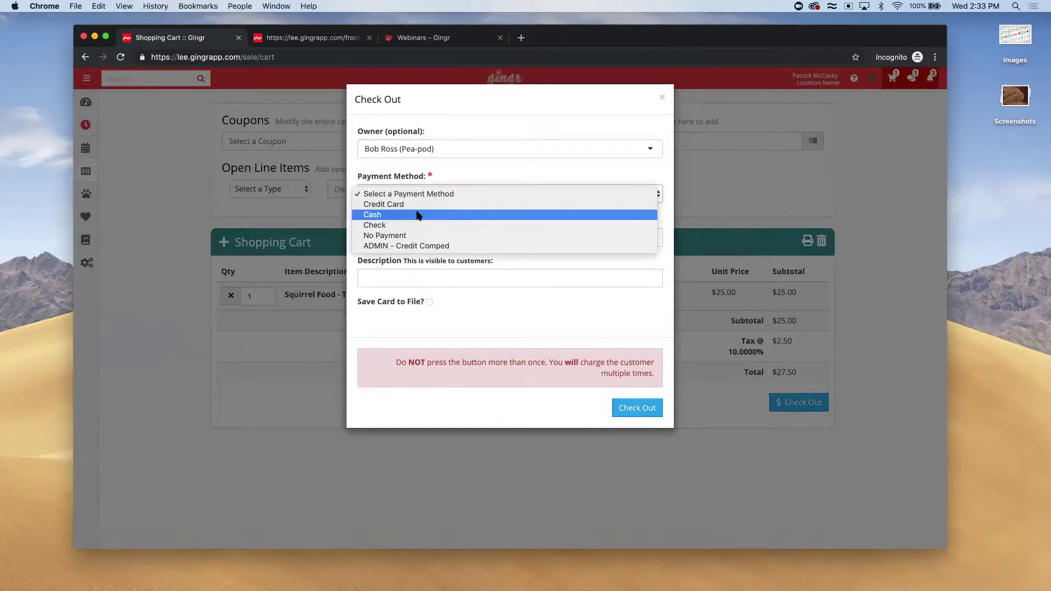
click(417, 215)
click(651, 441)
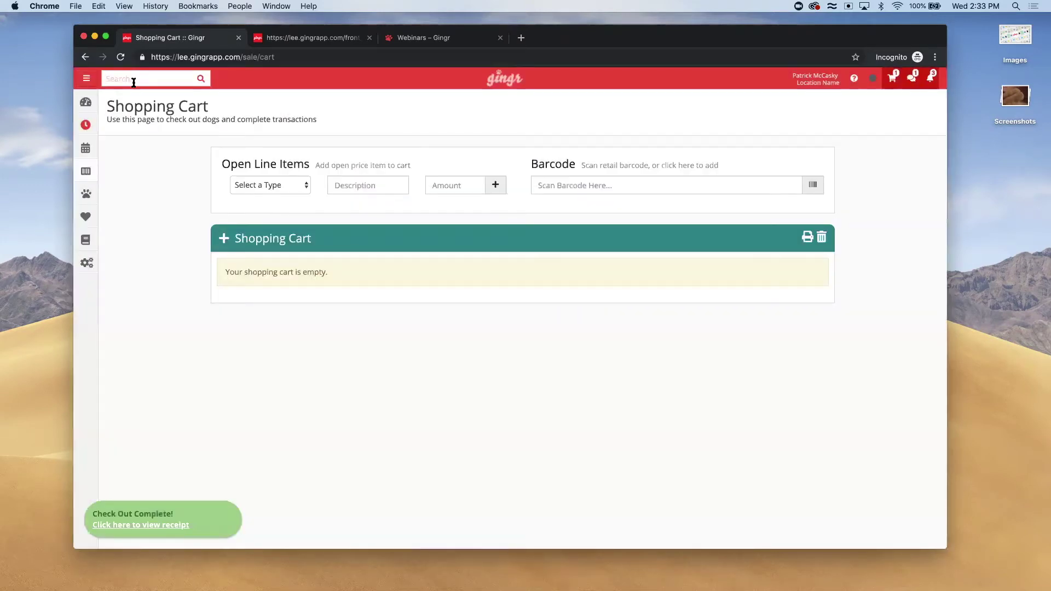
click(133, 83)
Open the owner's profile and view history showing 28 points from POS Transaction ID 32
text(bob)
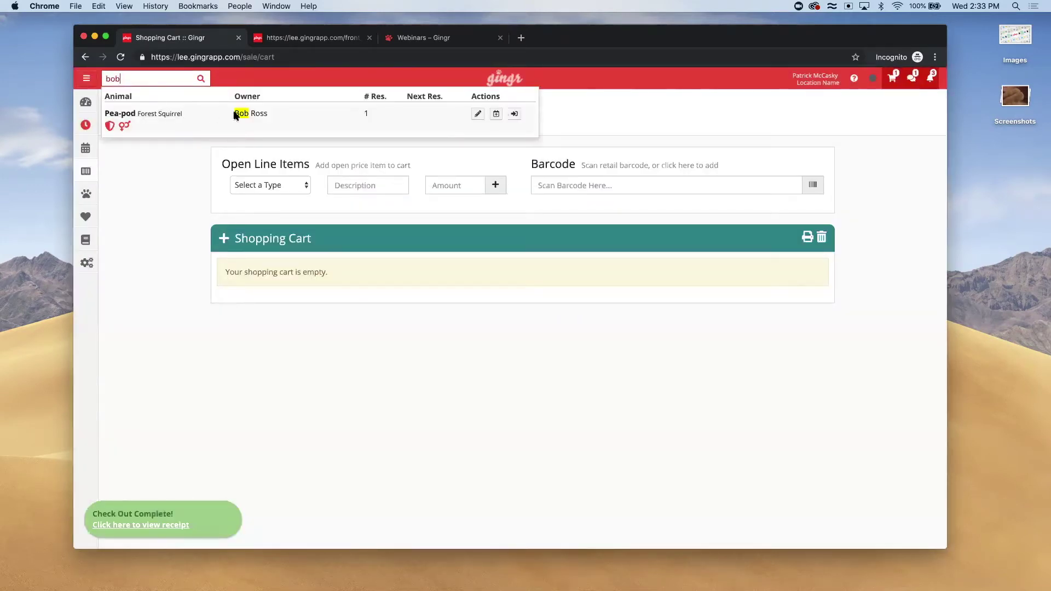
click(237, 114)
scroll(143, 289, down, 7)
scroll(141, 289, down, 5)
click(307, 406)
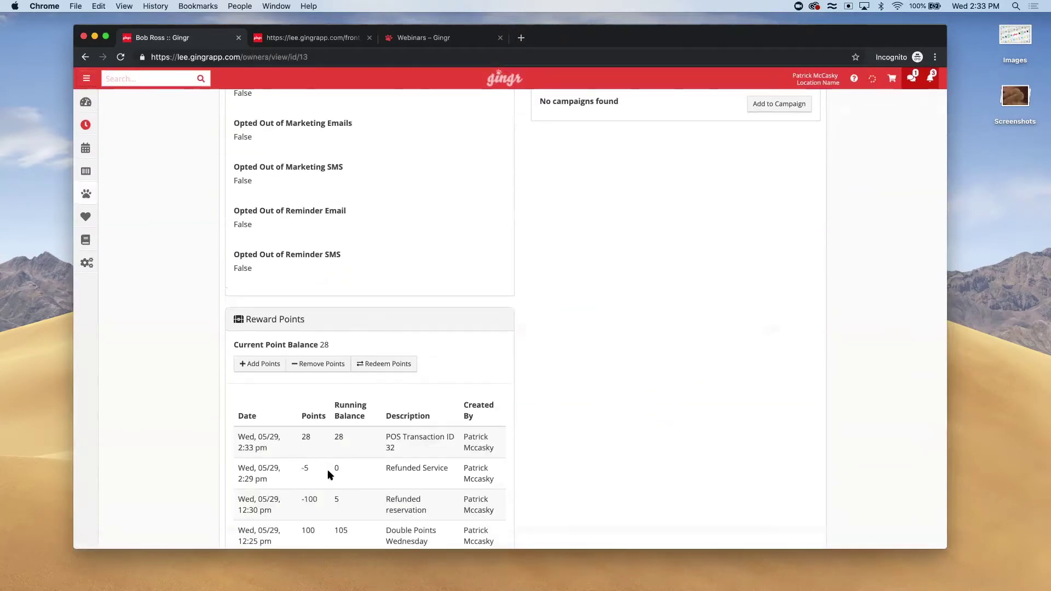
scroll(327, 474, down, 3)
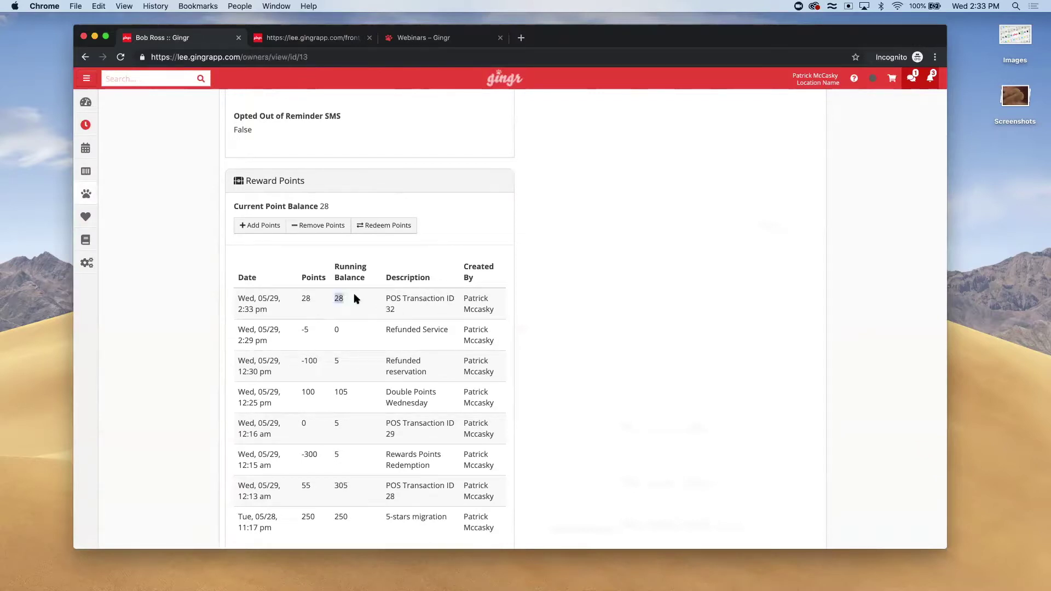
Add 28 points described 'Double Points for Squirrel Food on 5/29', raising the balance to 56
click(249, 221)
click(396, 152)
text(28)
click(405, 189)
text(Double Points fo)
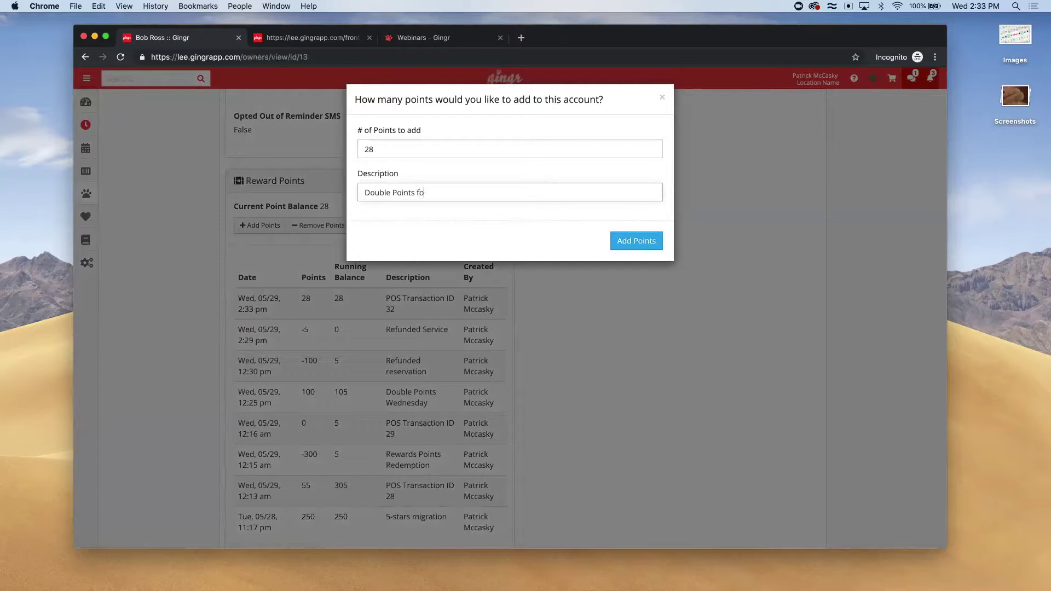
text(r Squirrel Food on 5/29)
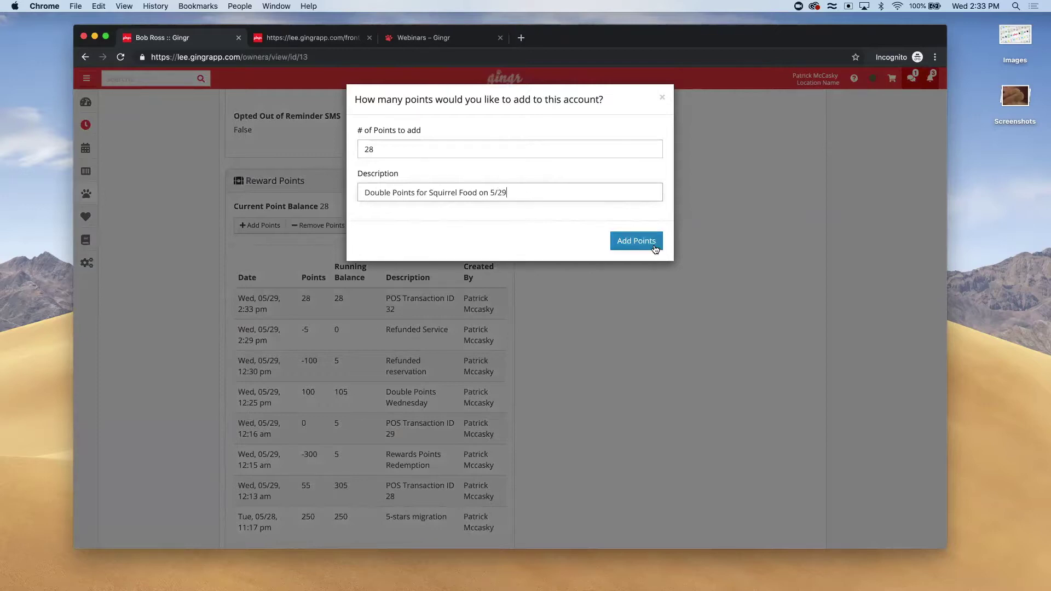
click(636, 242)
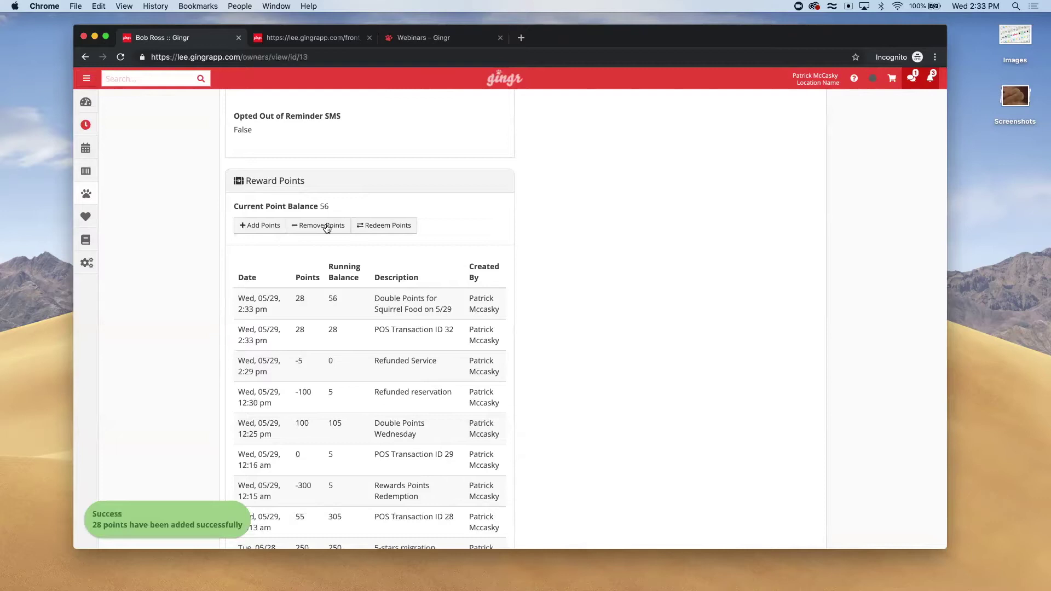
double_click(323, 206)
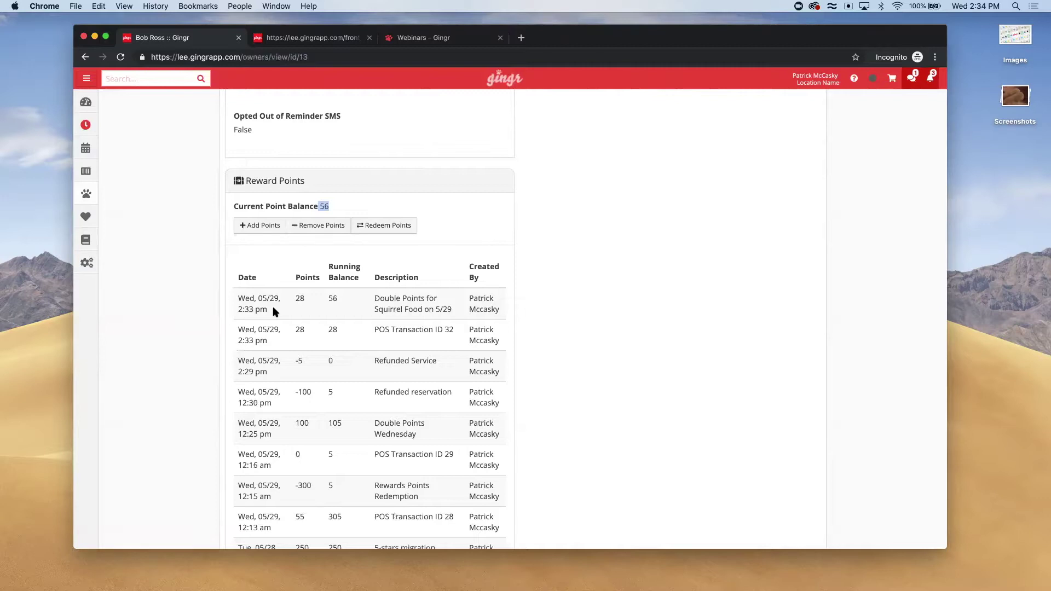
click(277, 39)
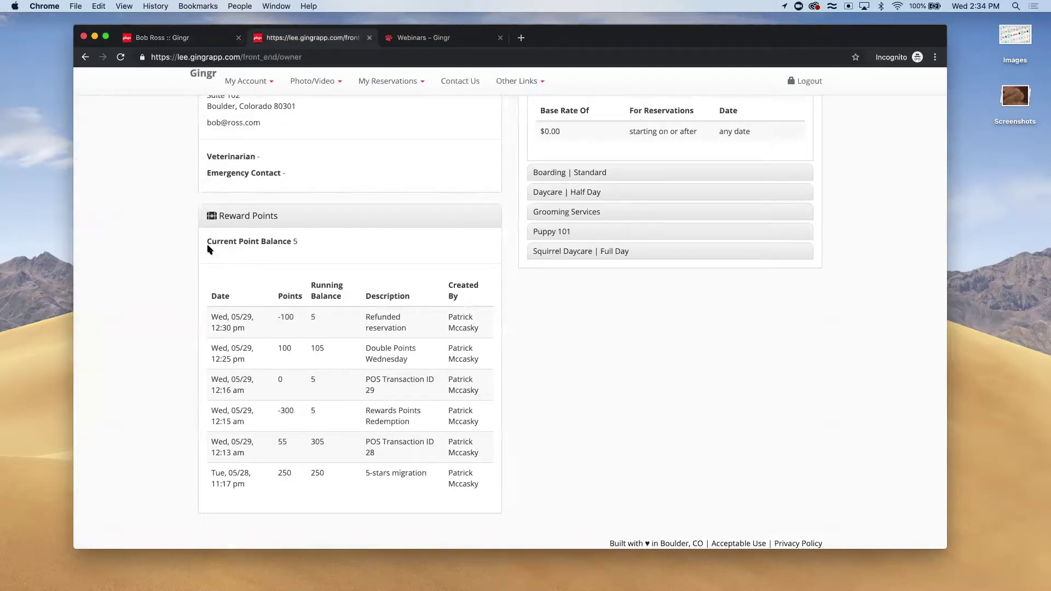
key(super+r)
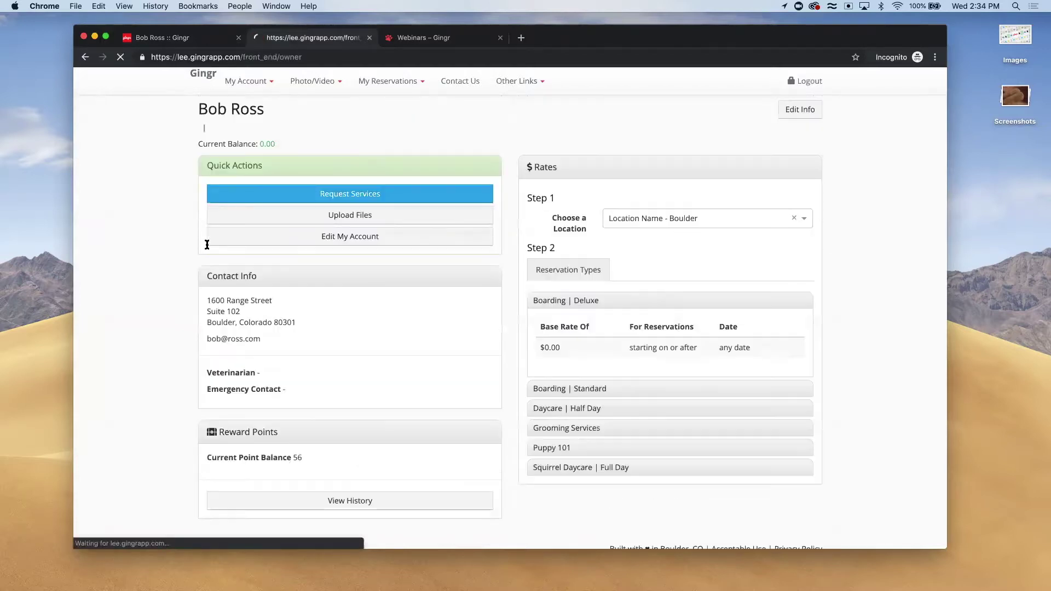
drag(206, 420, 328, 425)
click(329, 424)
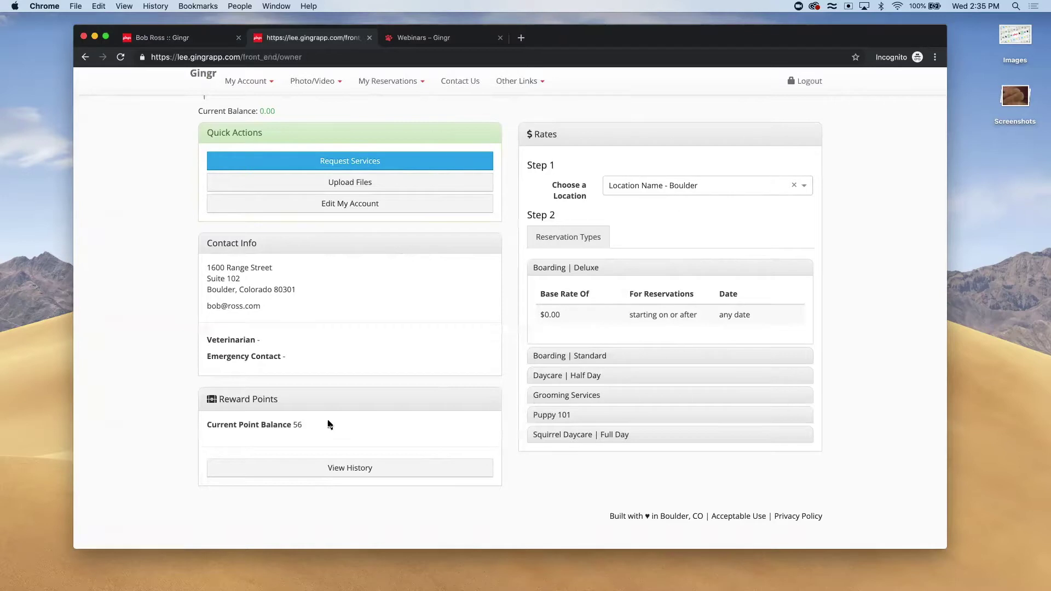
click(168, 38)
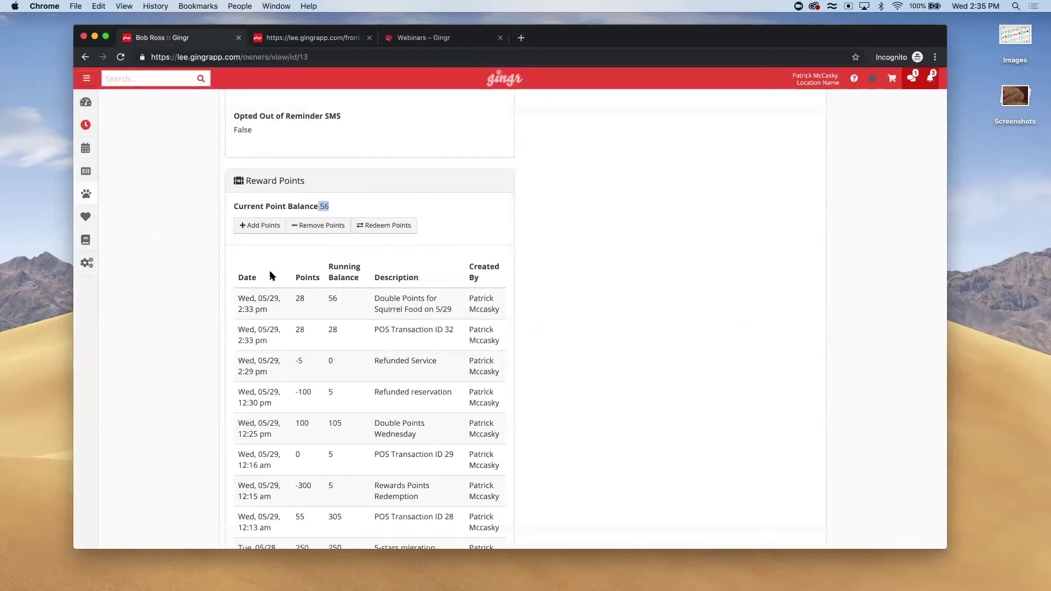
Show the 100, 200 and 300-point redemption options for the 56-point balance
click(383, 225)
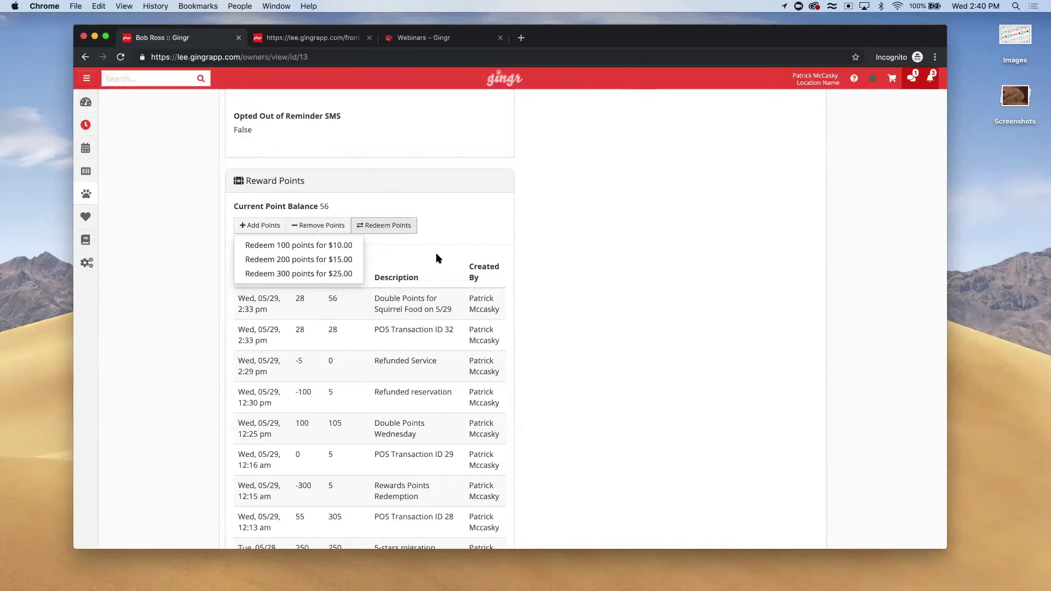
Dismiss the point-redemption choices and scroll through the owner's page
click(439, 222)
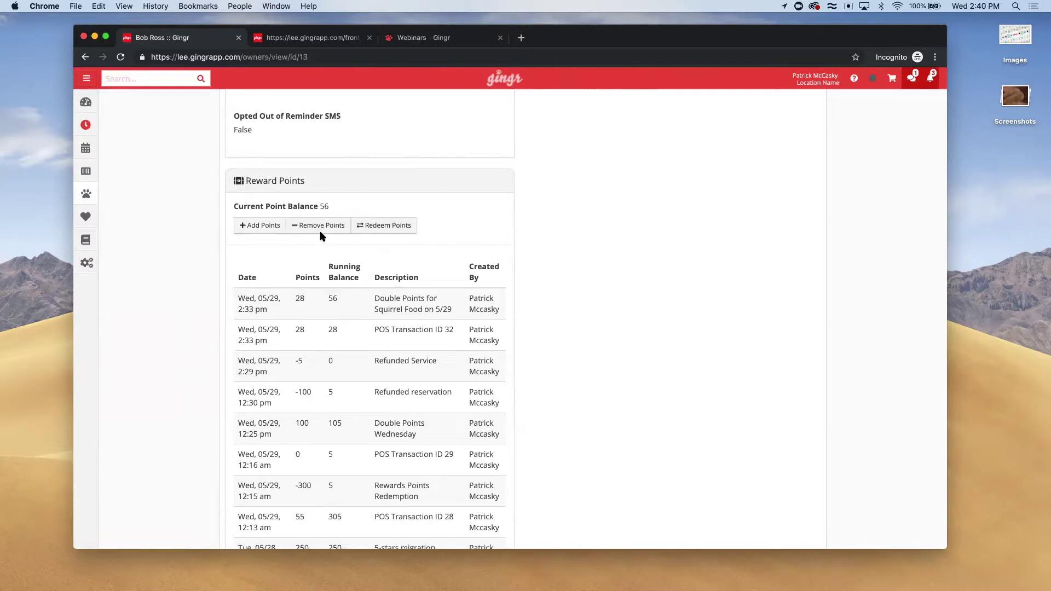
scroll(321, 232, up, 15)
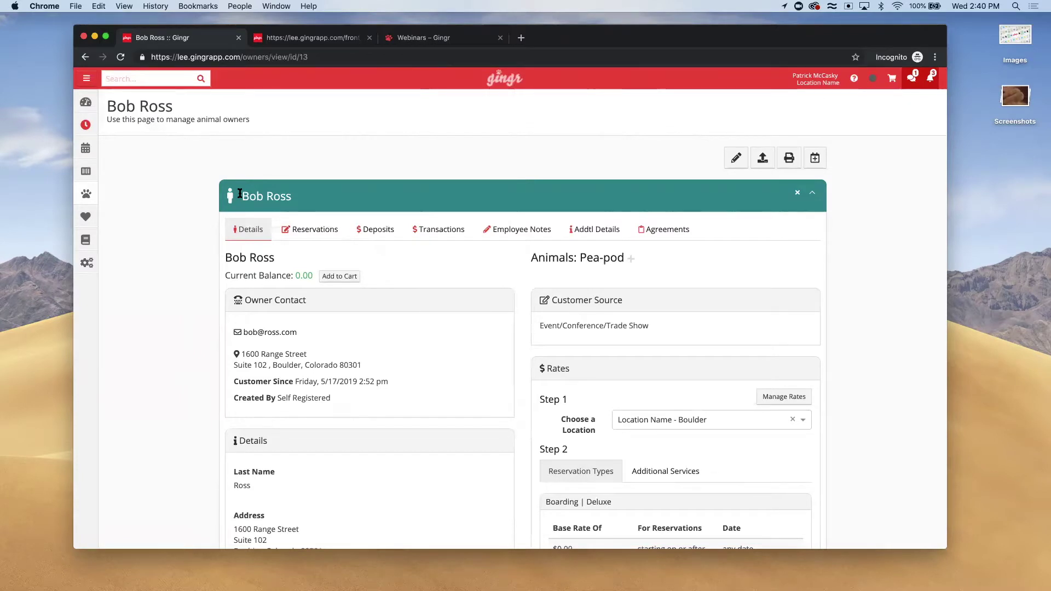
scroll(240, 193, down, 15)
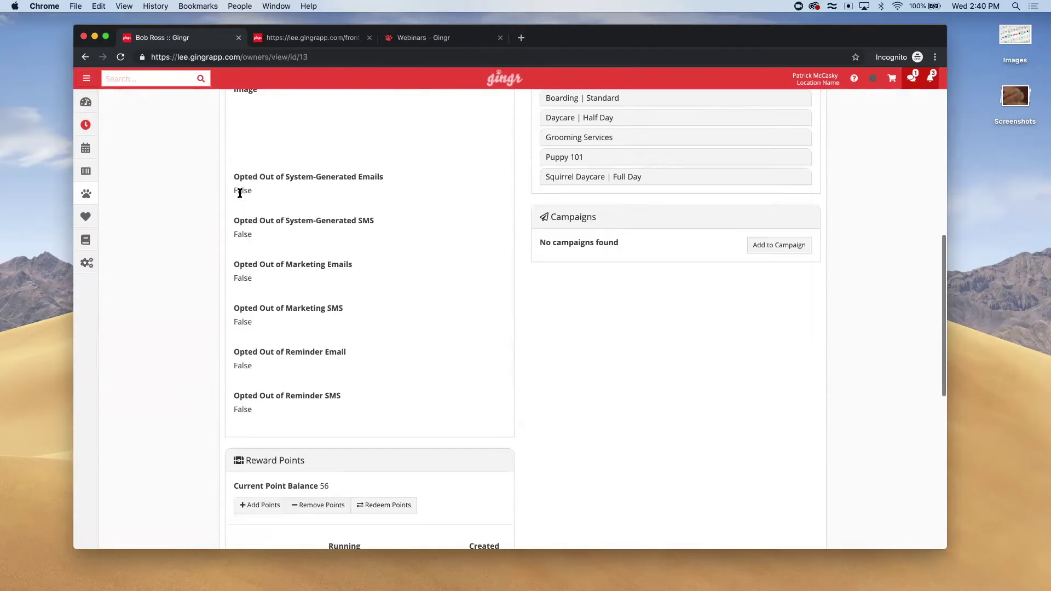
scroll(240, 208, down, 5)
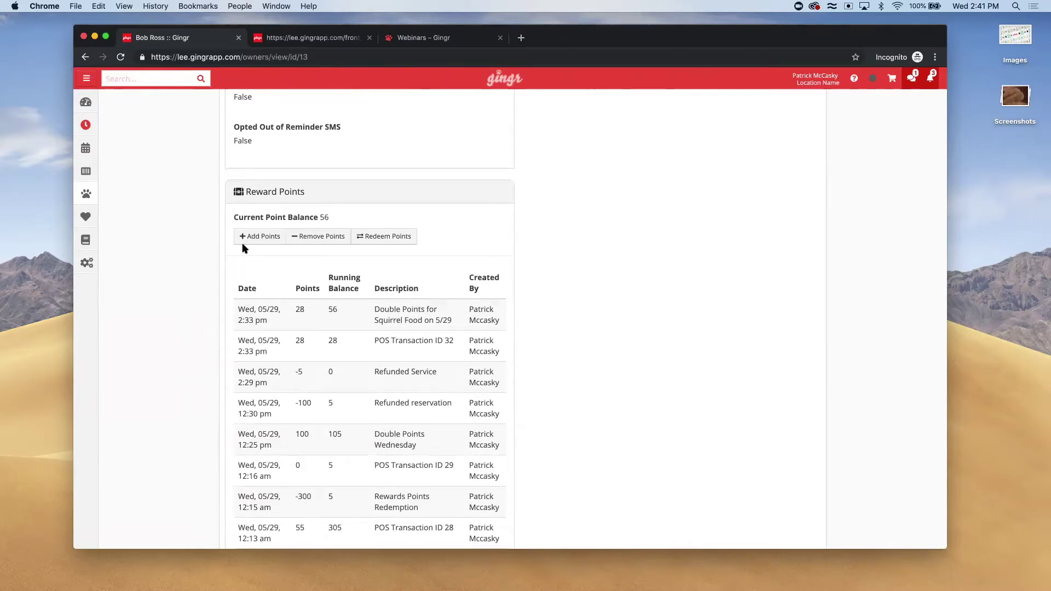
scroll(316, 311, up, 15)
Start an account credit with payment method ADMIN - Credit Comped, then cancel it
click(438, 229)
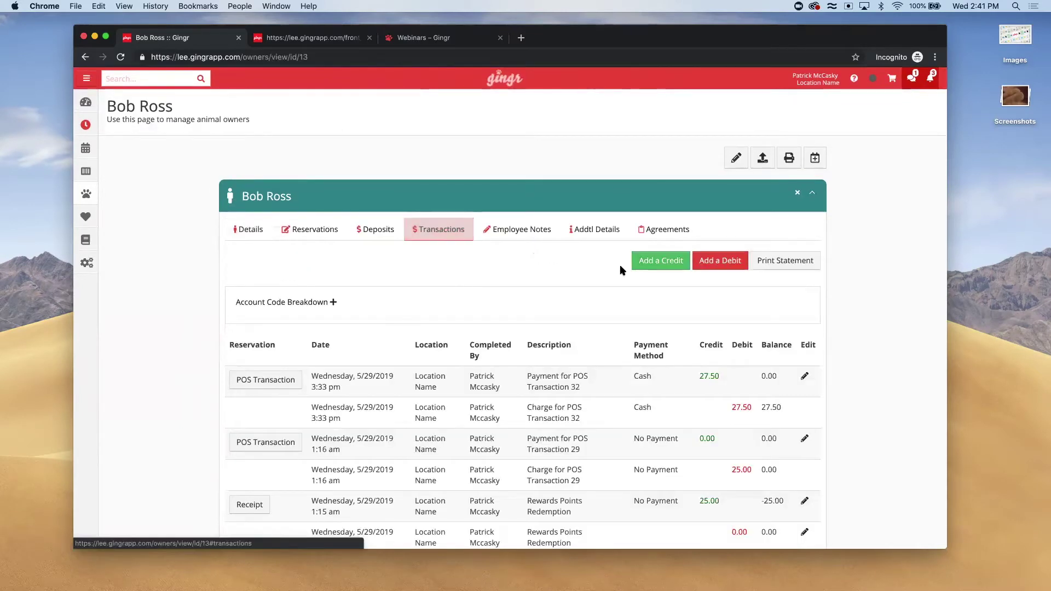
click(658, 265)
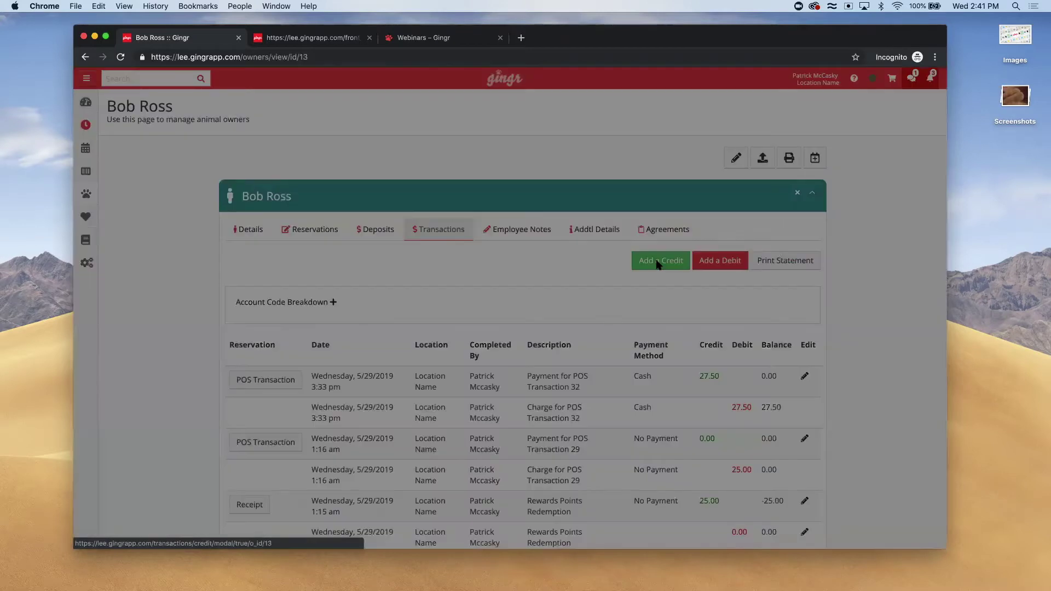
click(609, 272)
click(588, 329)
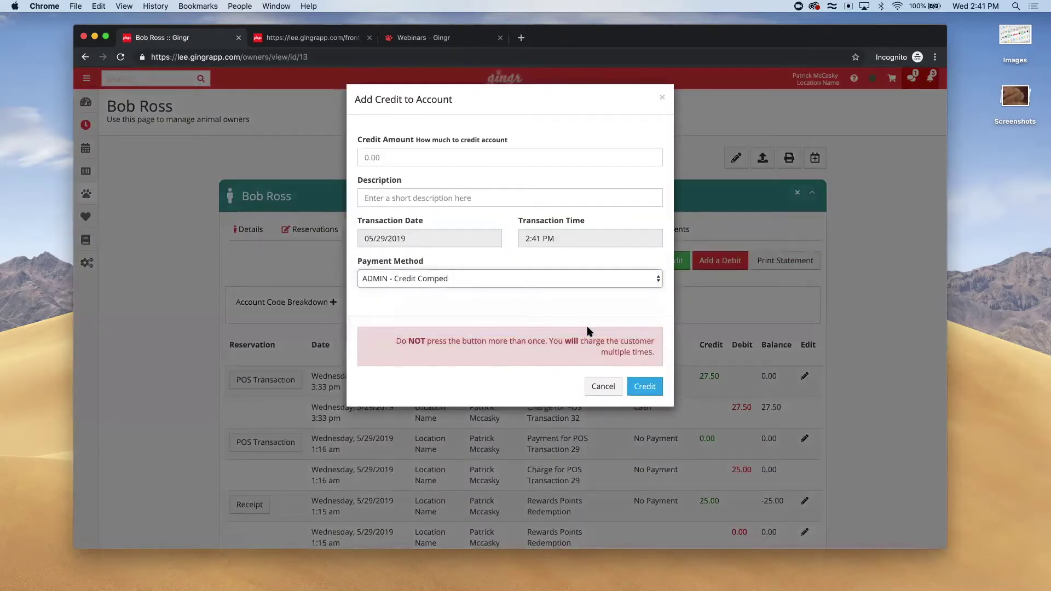
click(602, 385)
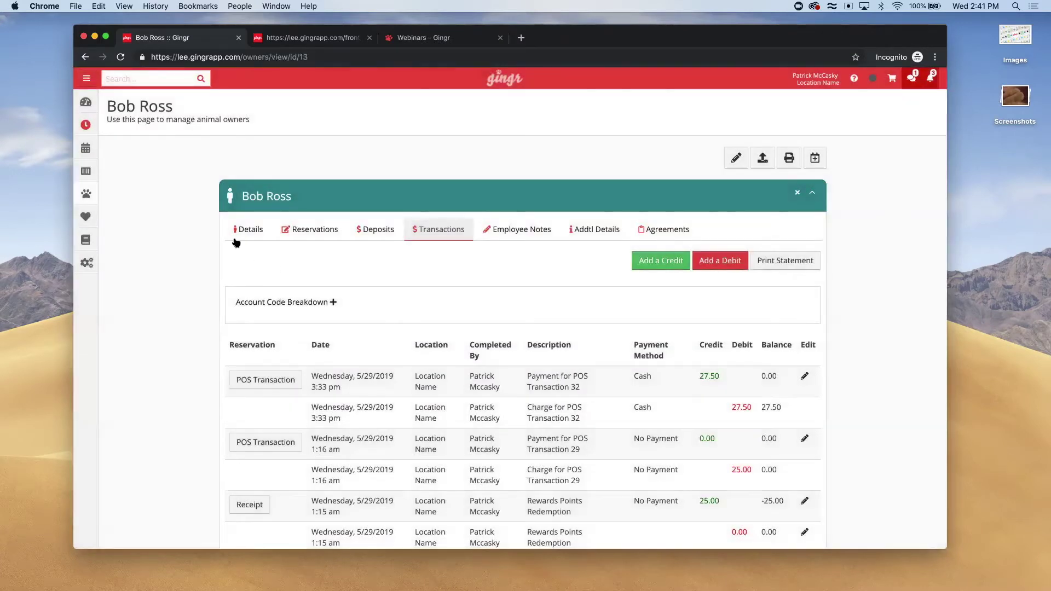
Show the owner's Details tab with the Reward Points section
click(236, 236)
scroll(282, 359, down, 15)
scroll(282, 360, up, 2)
Open the Add Points form, focus the # of Points field, then close the form unsaved
click(251, 162)
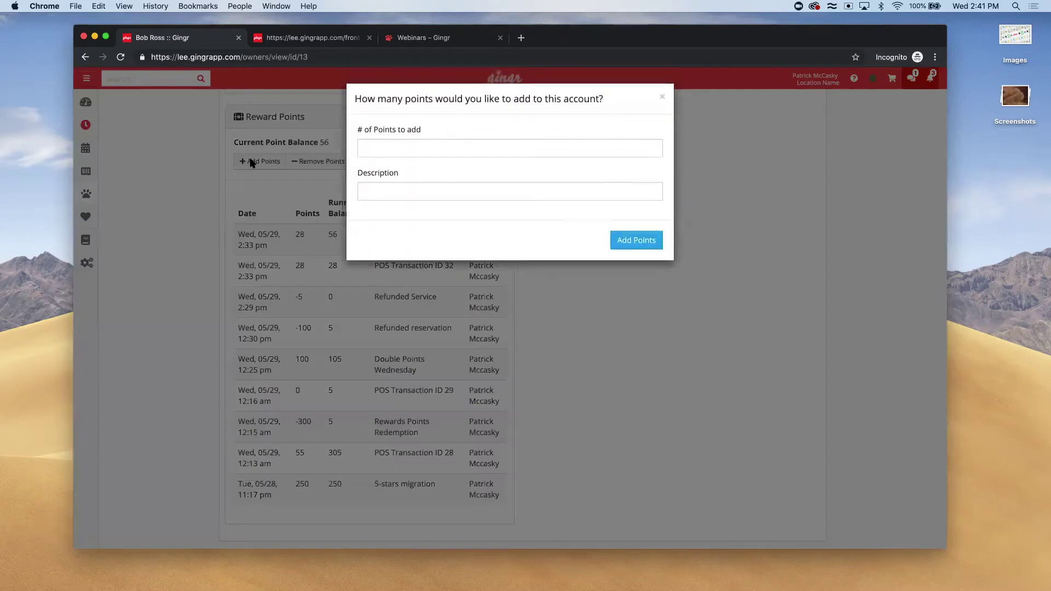
click(404, 142)
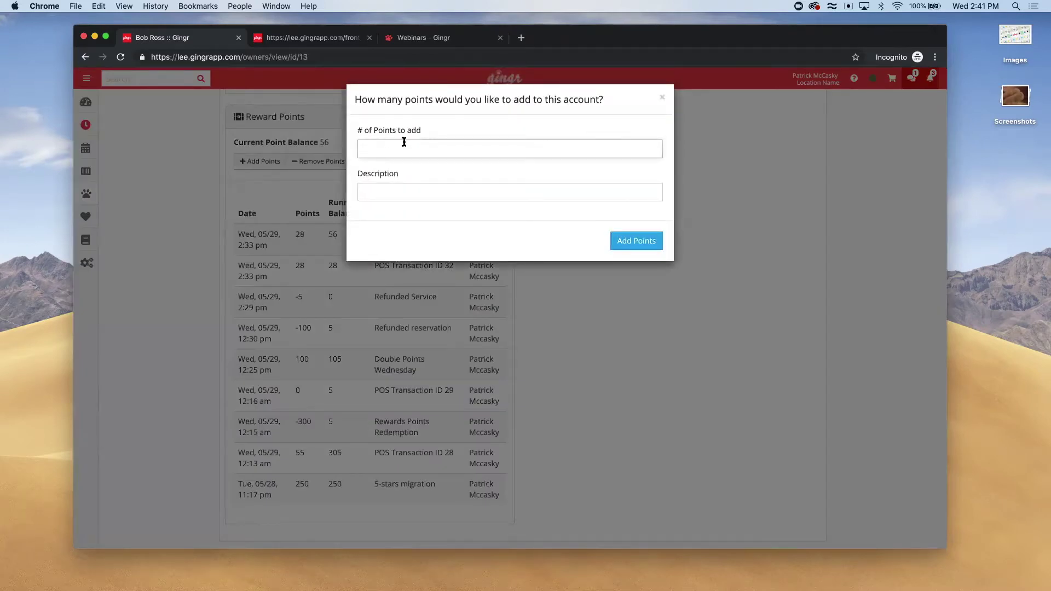
click(661, 98)
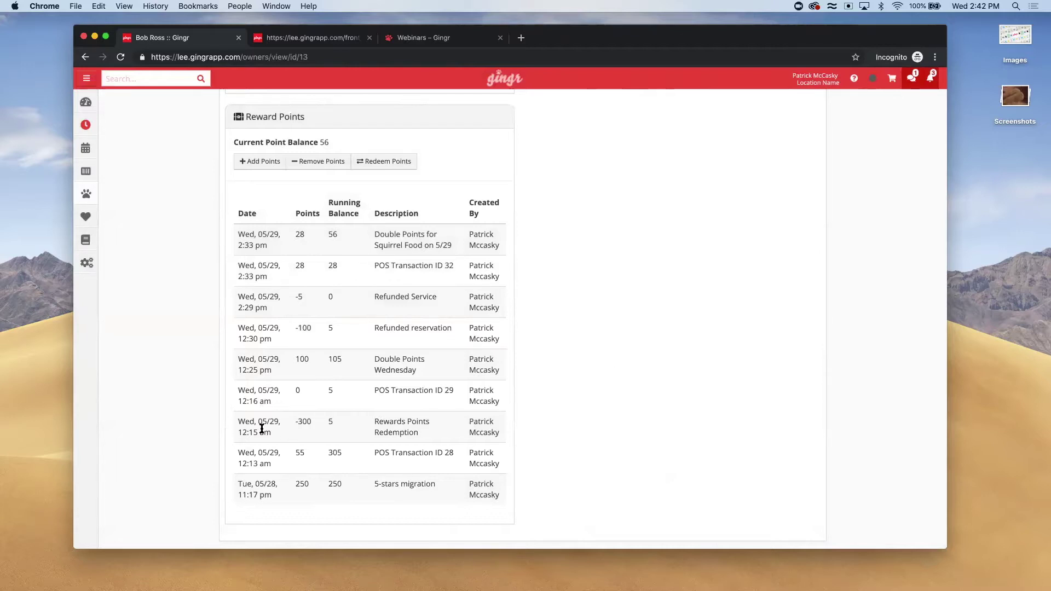
Find the Revenue By Date(s) report via 'reve' and generate it for 05/29/2019
mouse_move(88, 240)
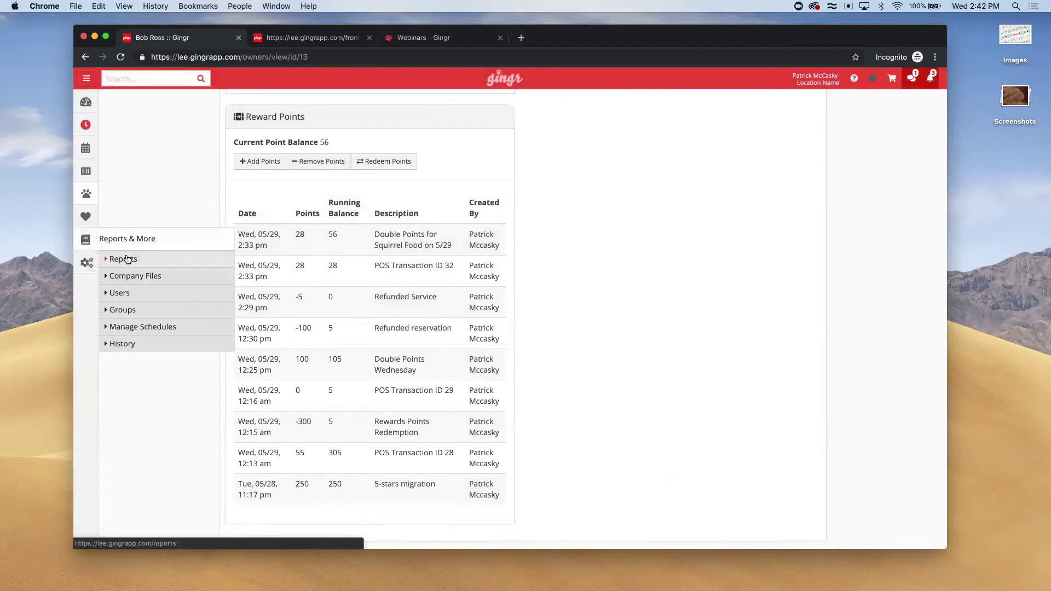
click(124, 259)
text(reve)
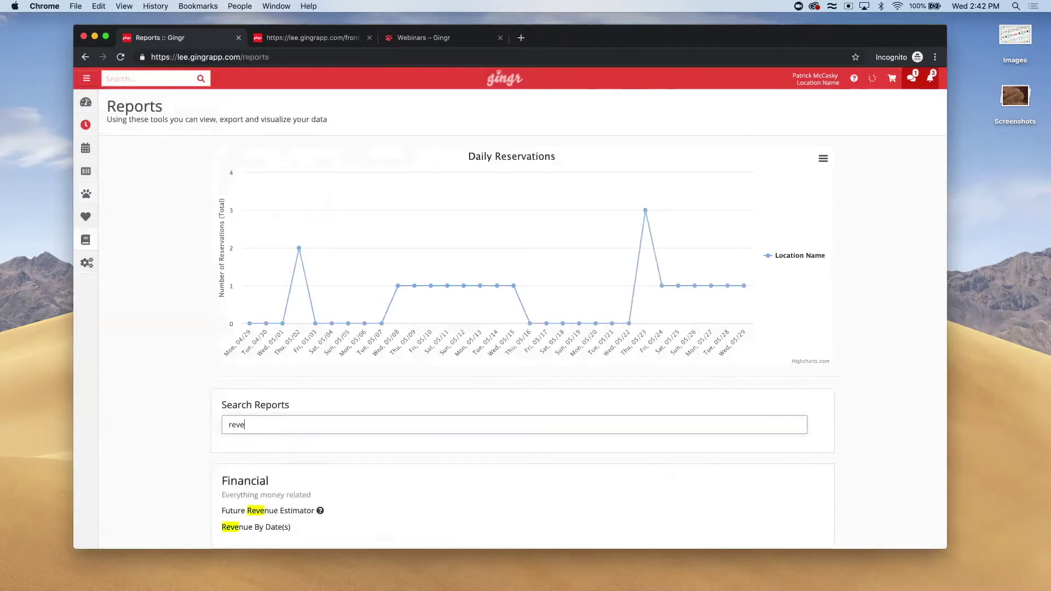
scroll(230, 495, down, 2)
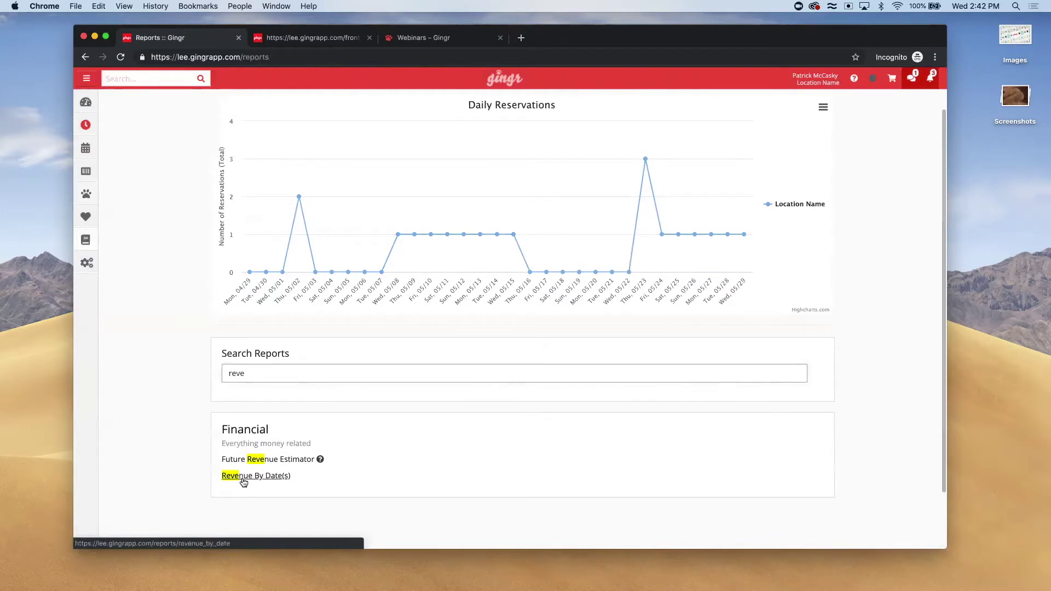
click(243, 476)
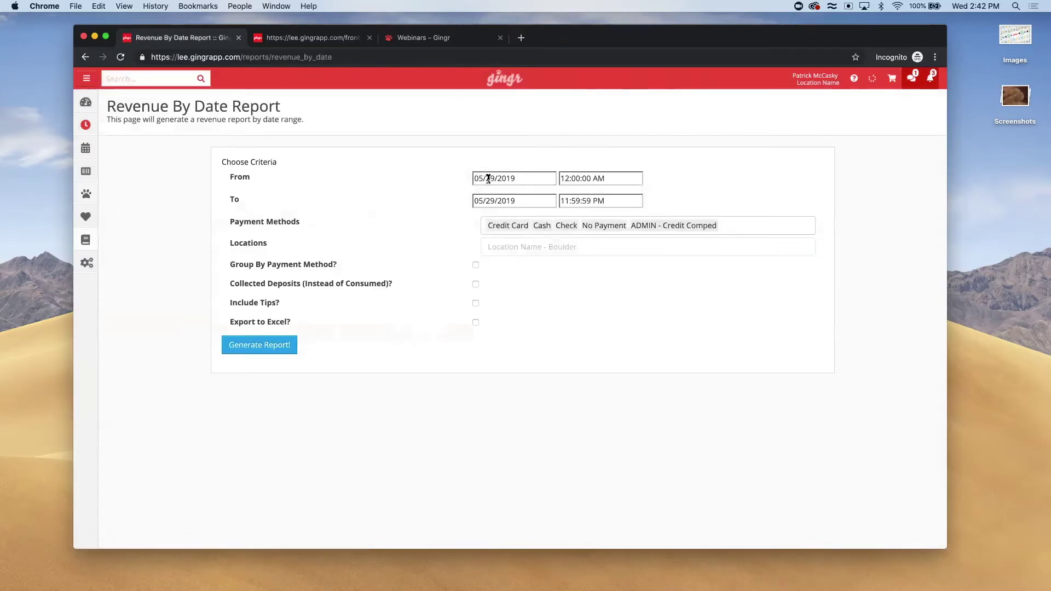
click(235, 345)
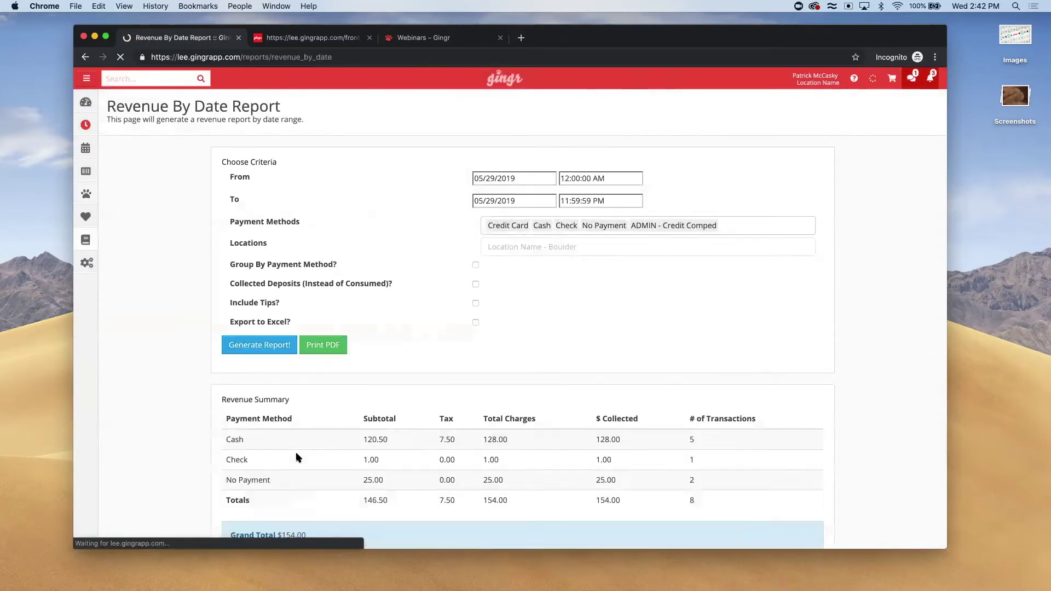
Review the results, highlighting the 25.00 misc credit, Receipt ID 28 and Rewards Points Redemption rows
scroll(298, 458, down, 1)
scroll(298, 458, down, 10)
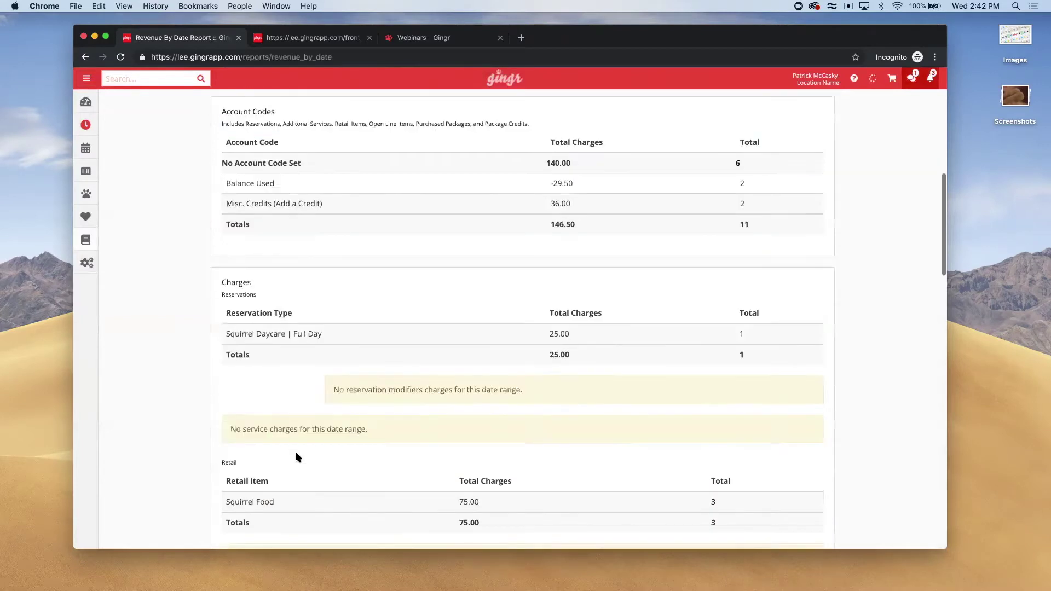
scroll(298, 457, down, 5)
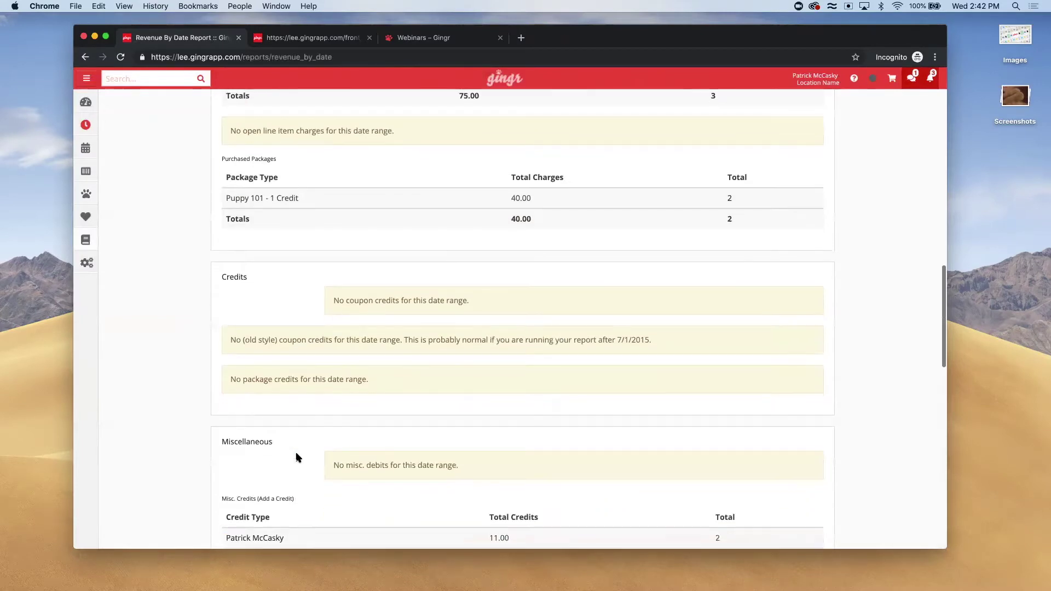
scroll(299, 457, up, 10)
scroll(299, 457, down, 10)
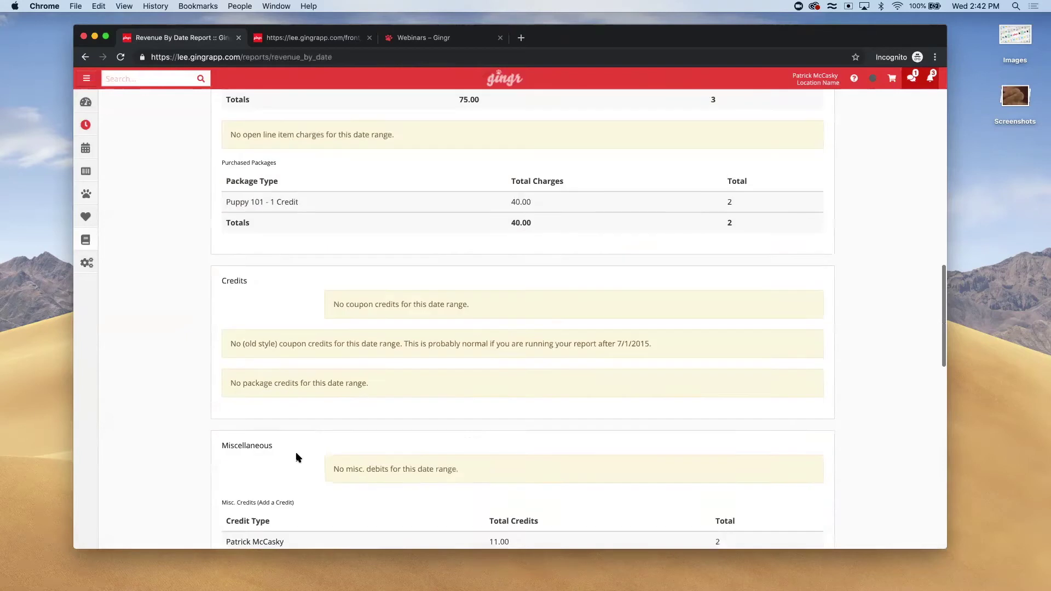
scroll(298, 457, down, 3)
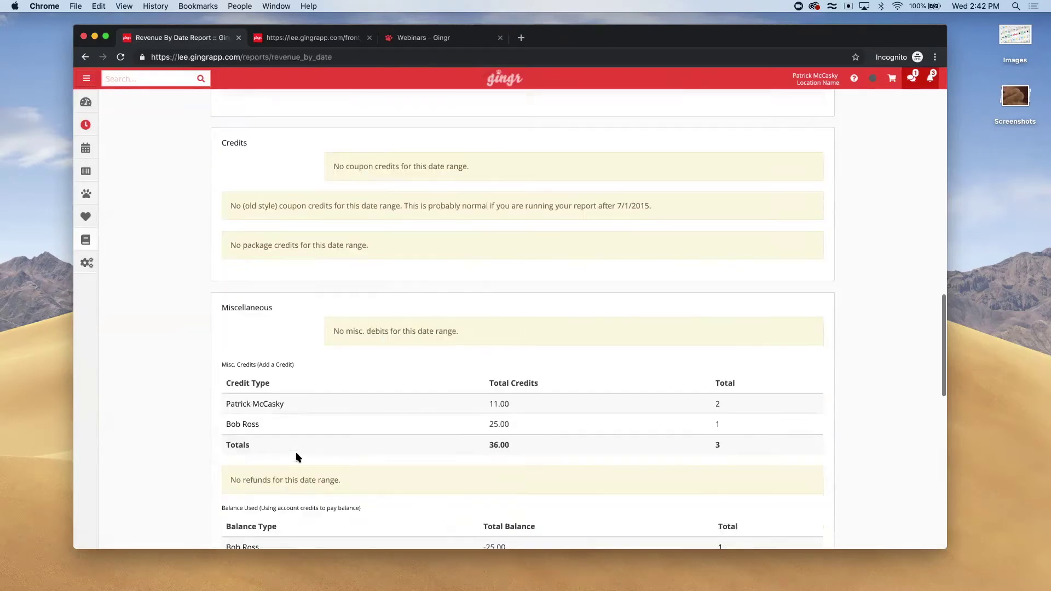
scroll(298, 458, down, 1)
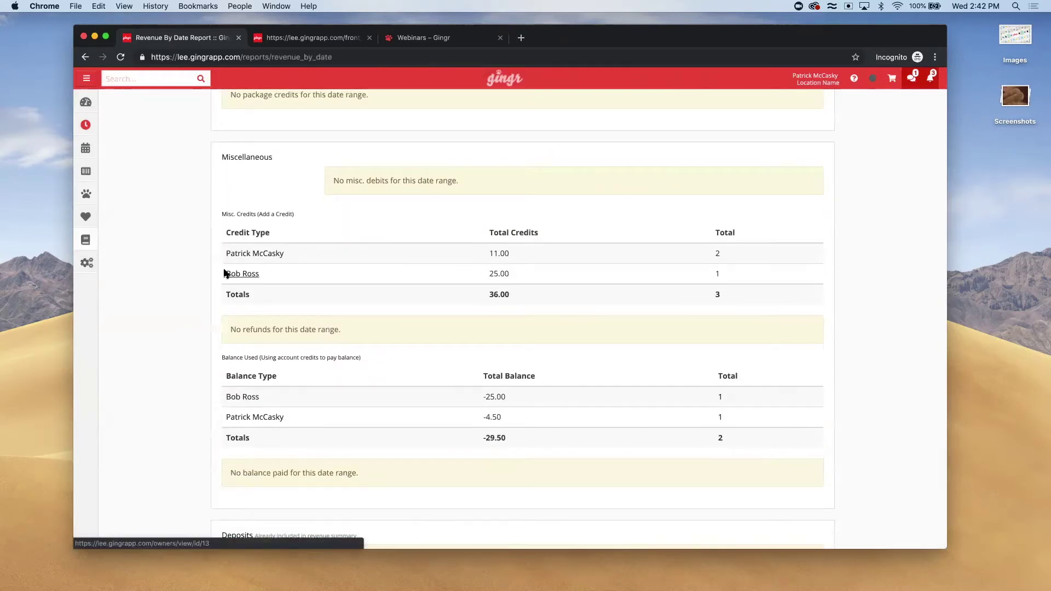
drag(229, 273, 743, 275)
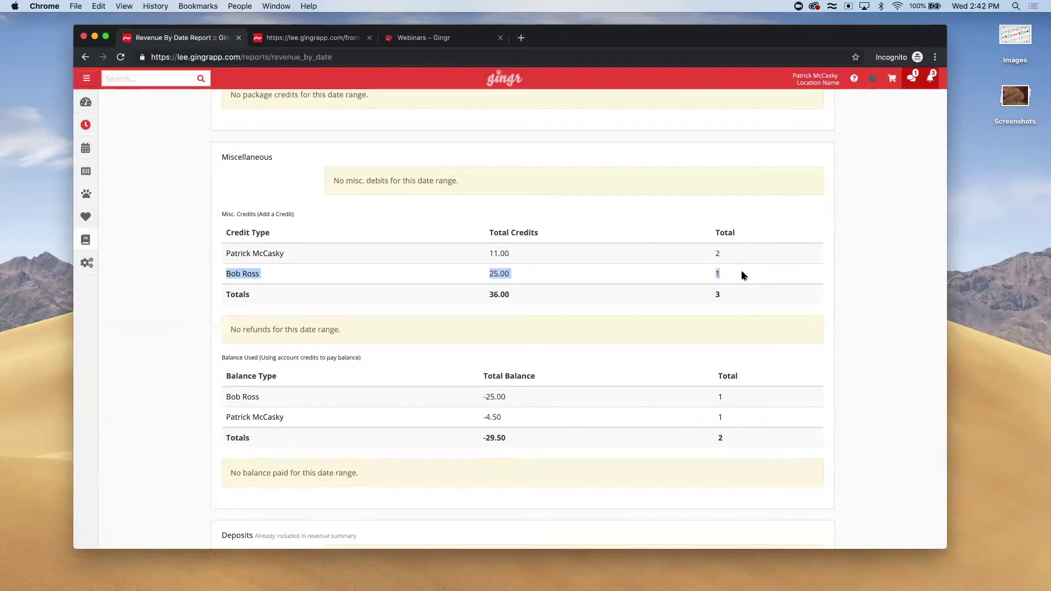
scroll(671, 284, down, 8)
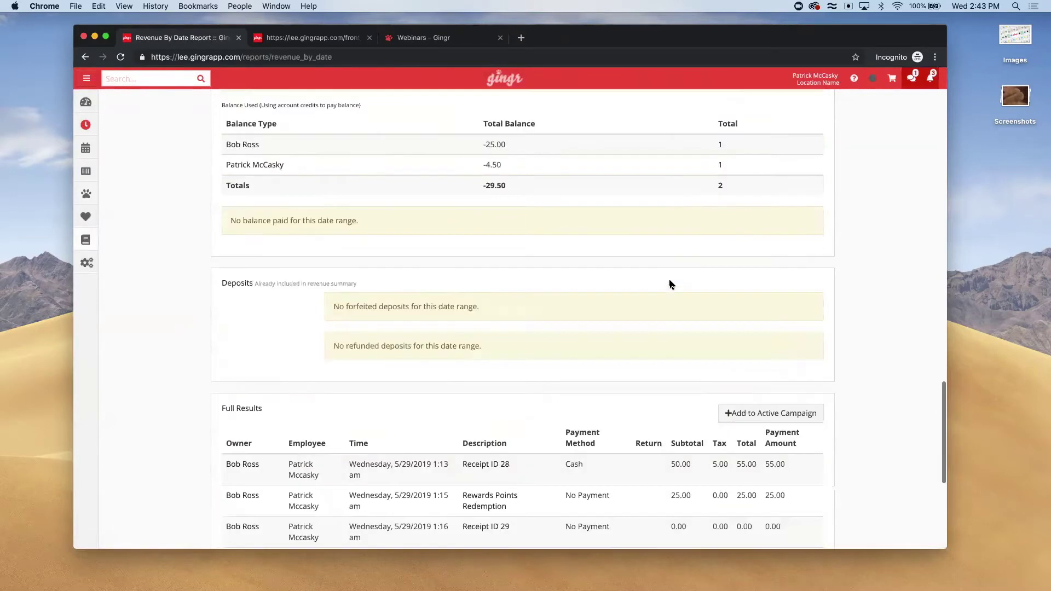
scroll(671, 284, down, 2)
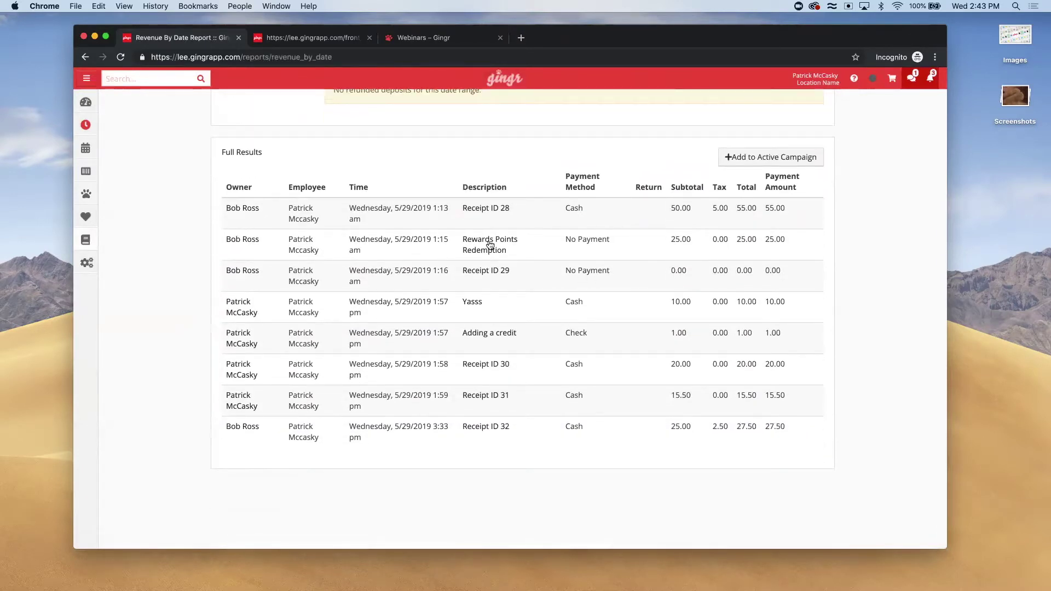
drag(247, 239, 652, 227)
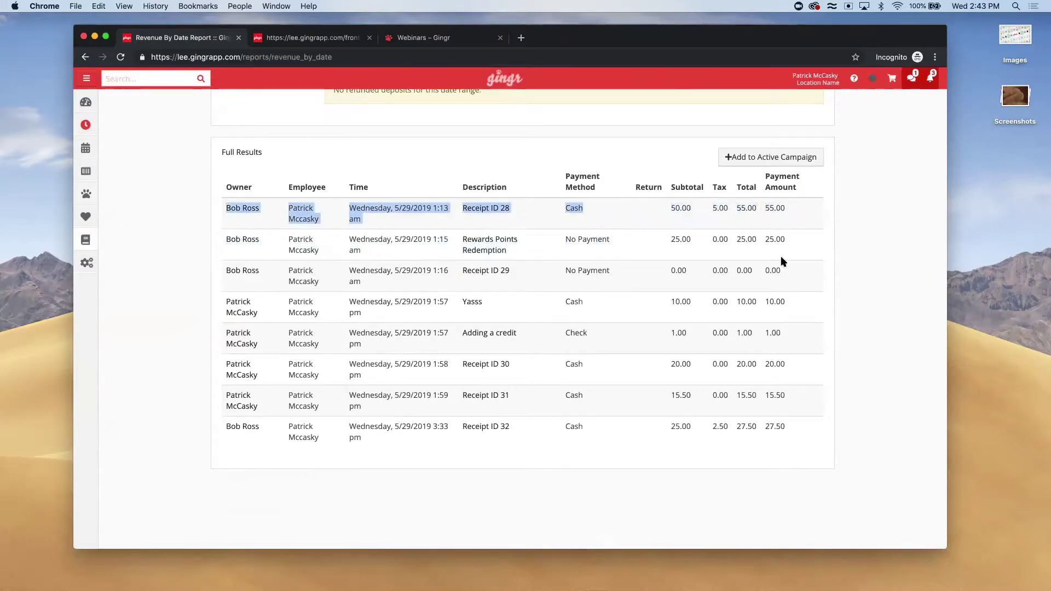
click(791, 243)
drag(773, 240, 226, 237)
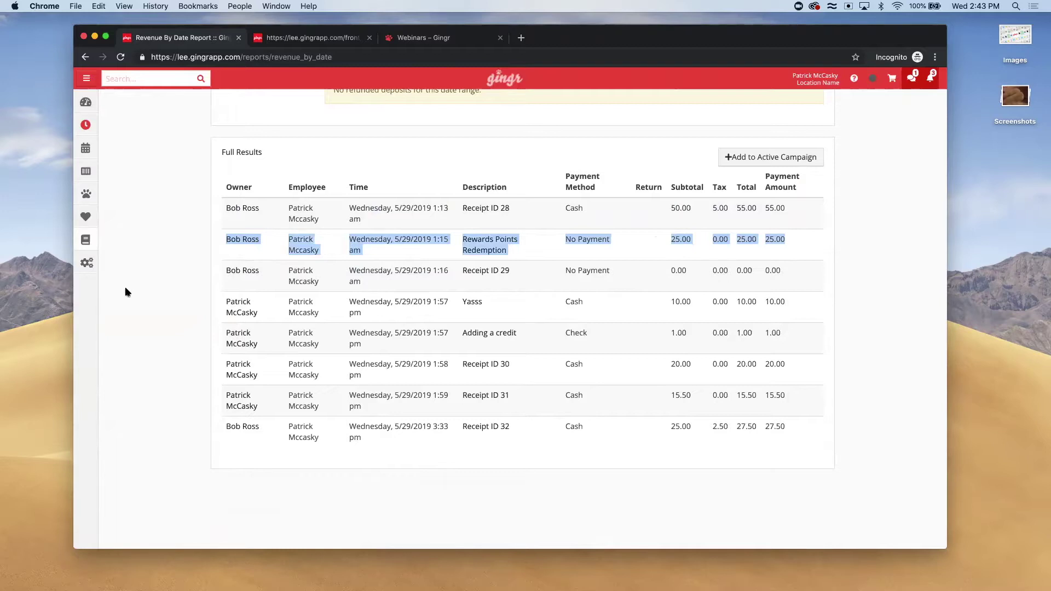
scroll(125, 292, up, 15)
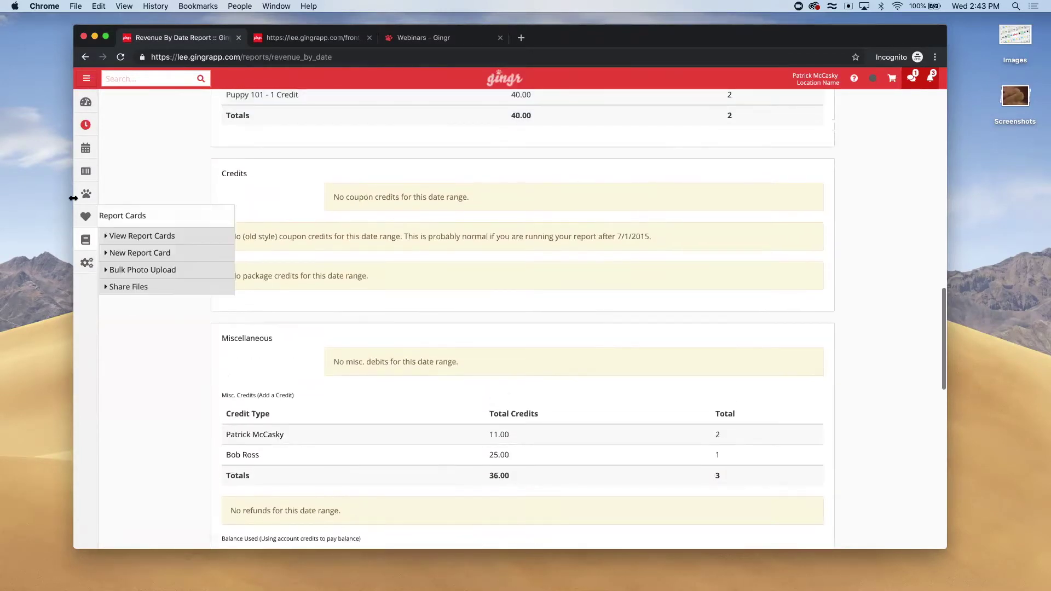
Return to the Dashboard with the pinned Loyalty Reward Points Feature notice
click(79, 106)
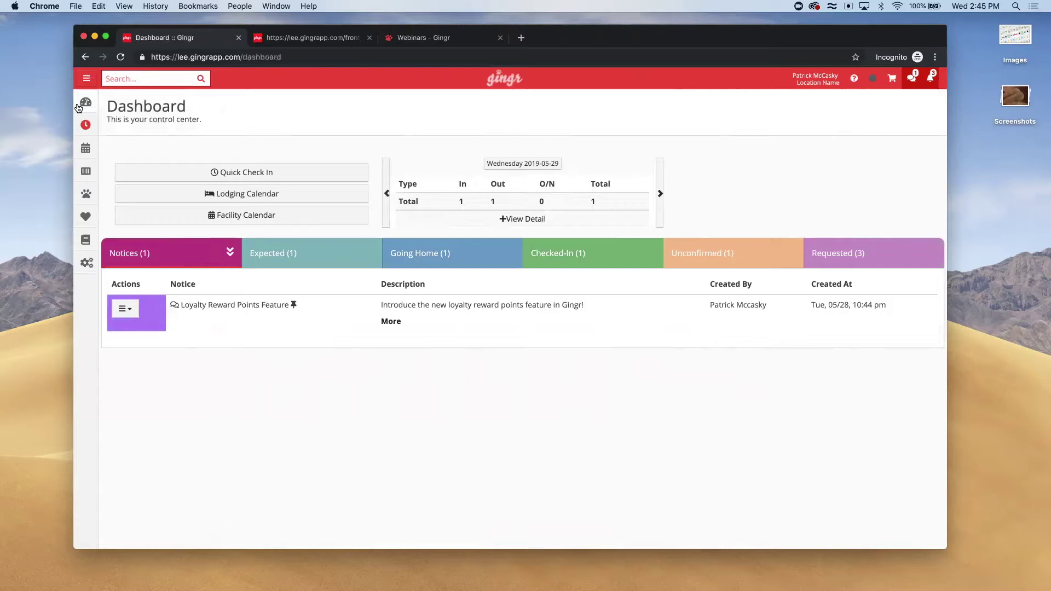
Search reports for 'rewards report' and open the Rewards Report under Financial
mouse_move(86, 240)
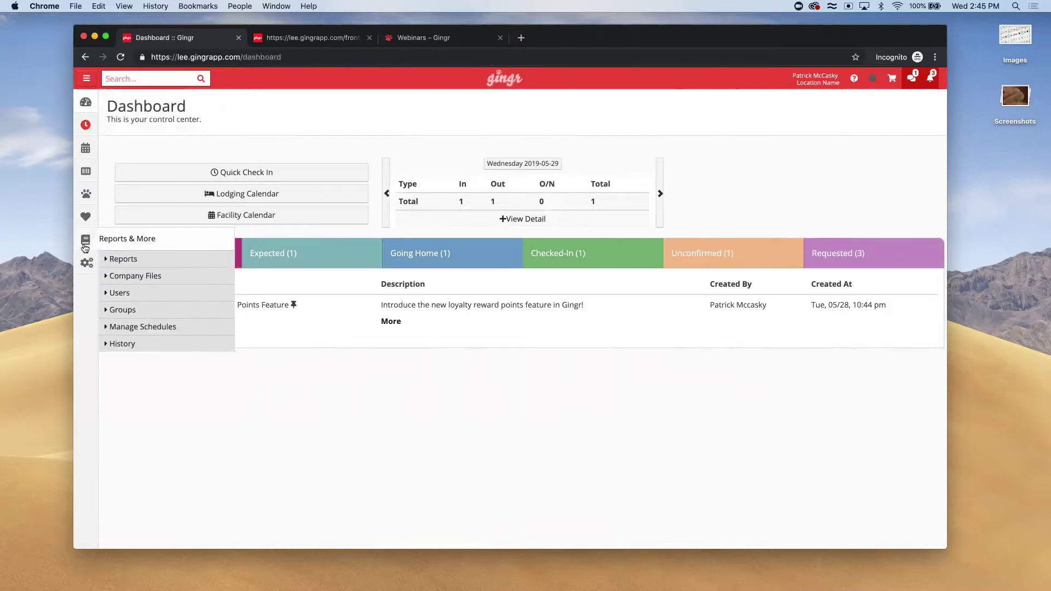
click(121, 260)
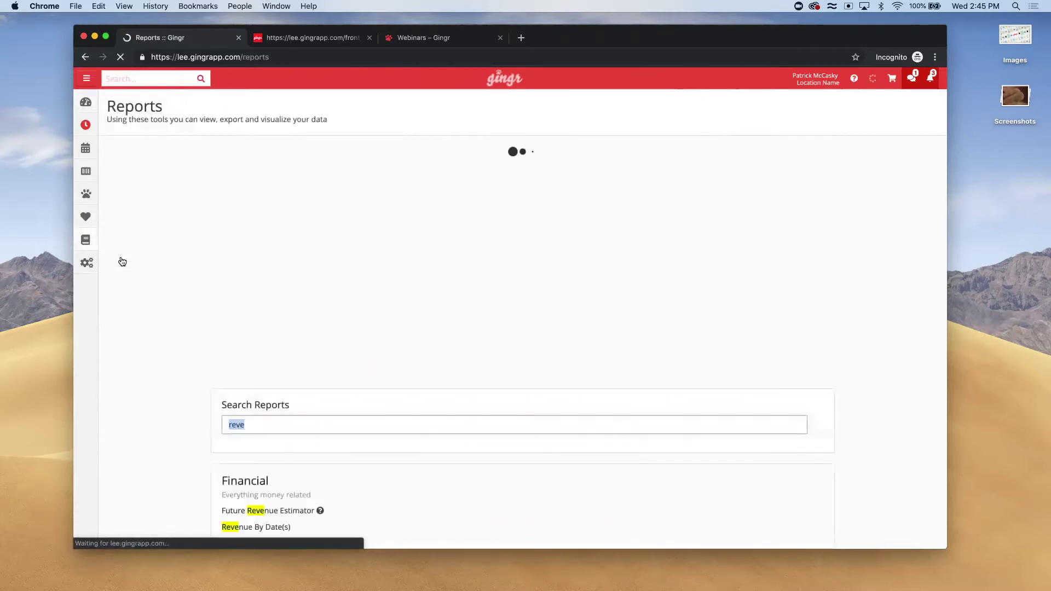
text(re)
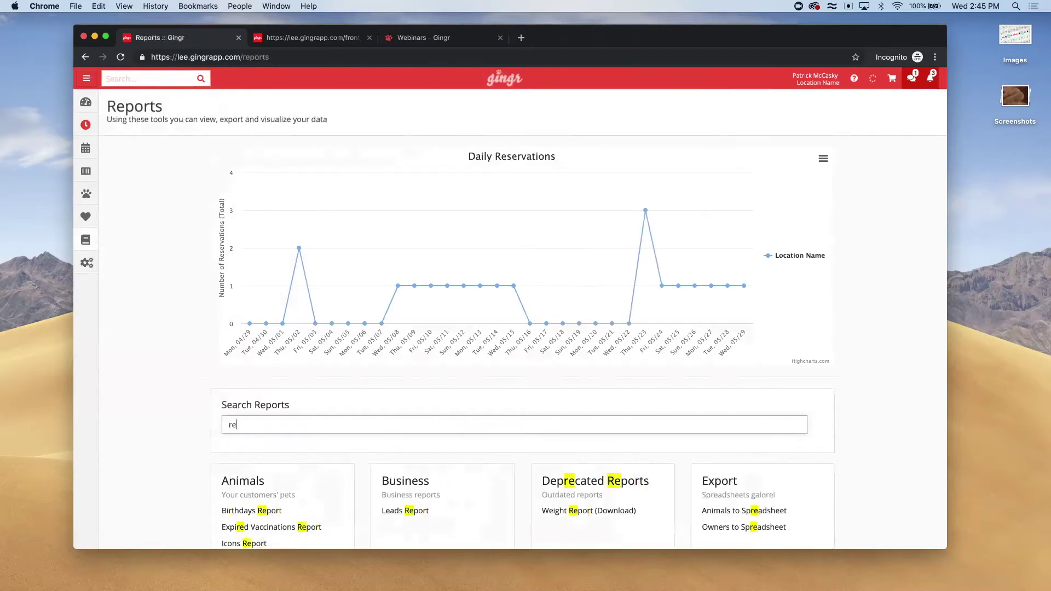
text(w)
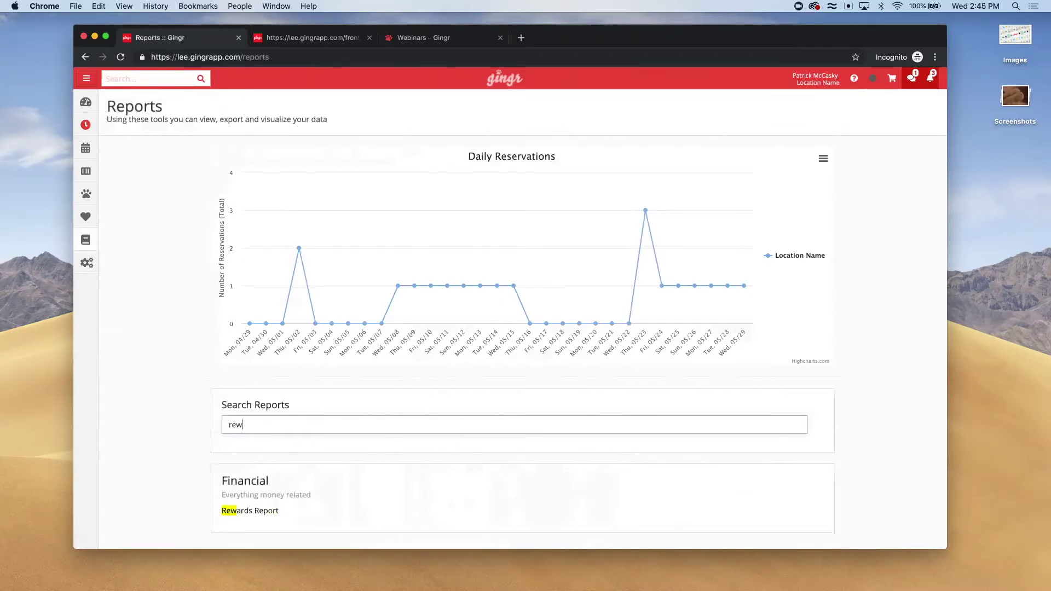
text(ards report)
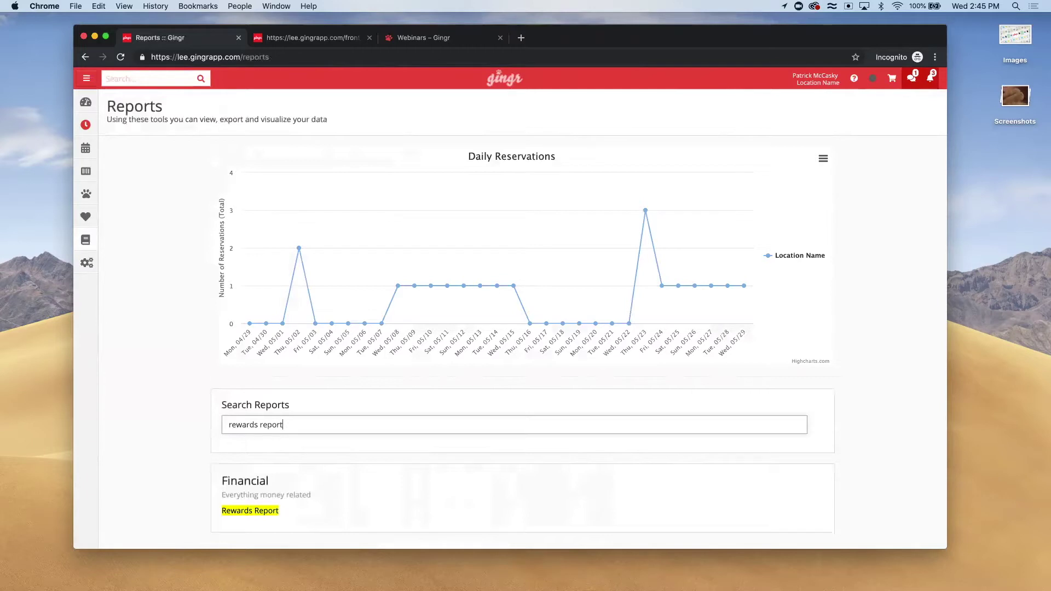
scroll(164, 383, down, 3)
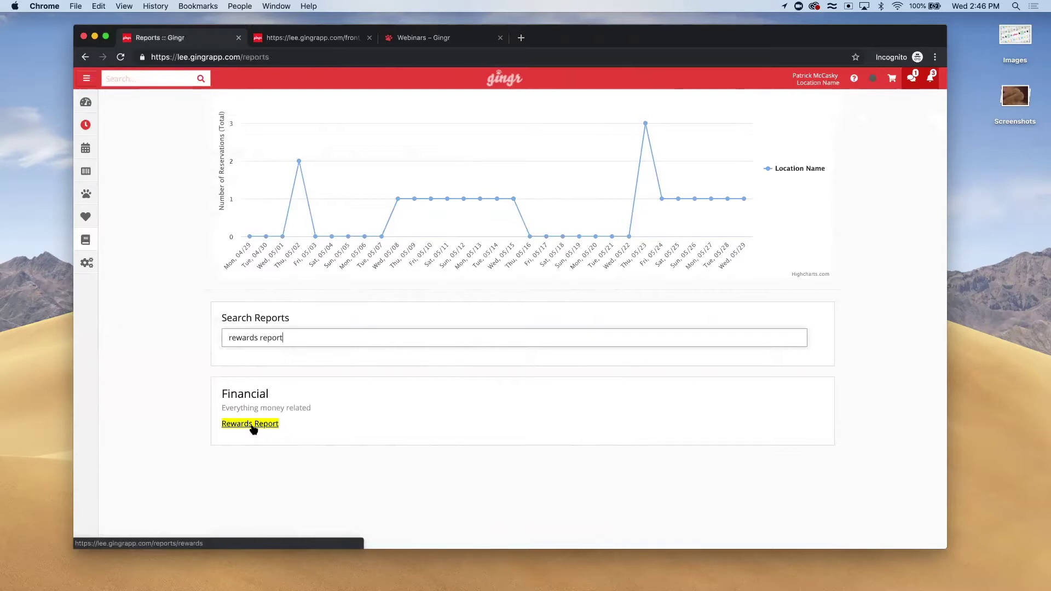
click(253, 429)
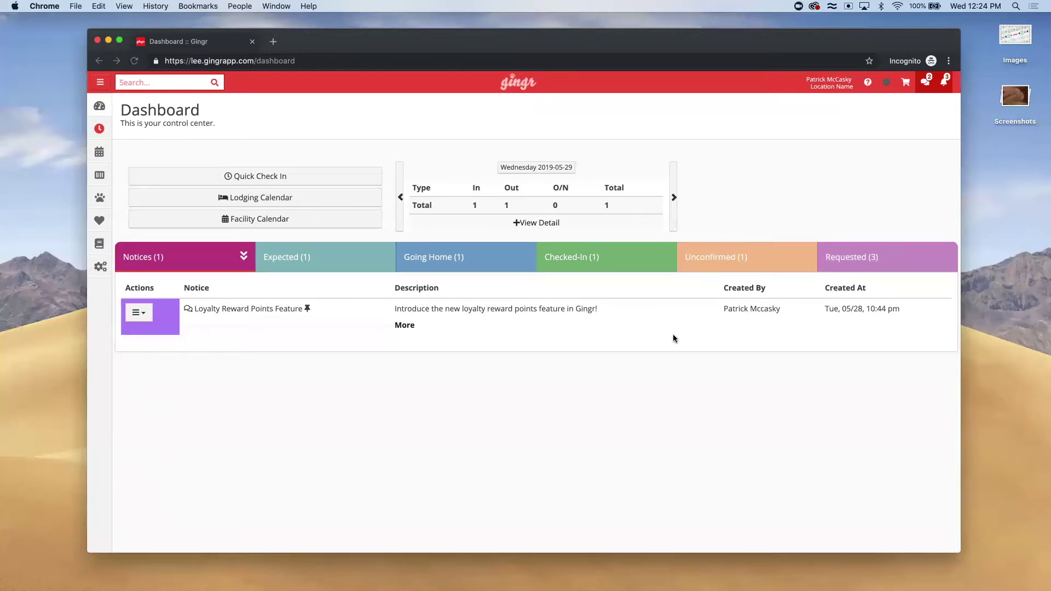
Search for the customer by name and open Pea-pod's owner record
click(139, 82)
text(bob ross)
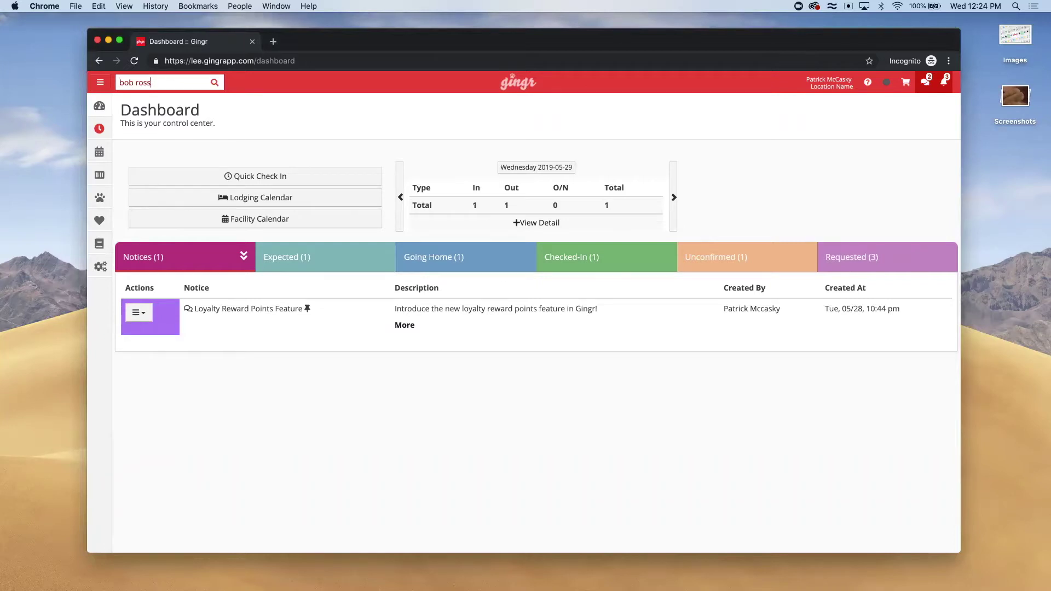
click(265, 117)
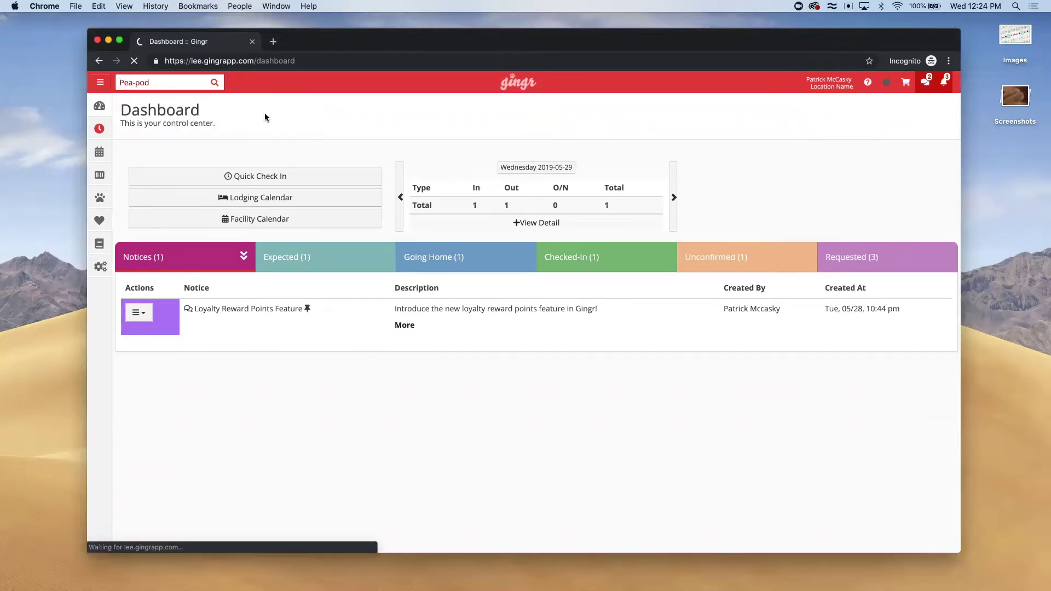
scroll(377, 408, down, 10)
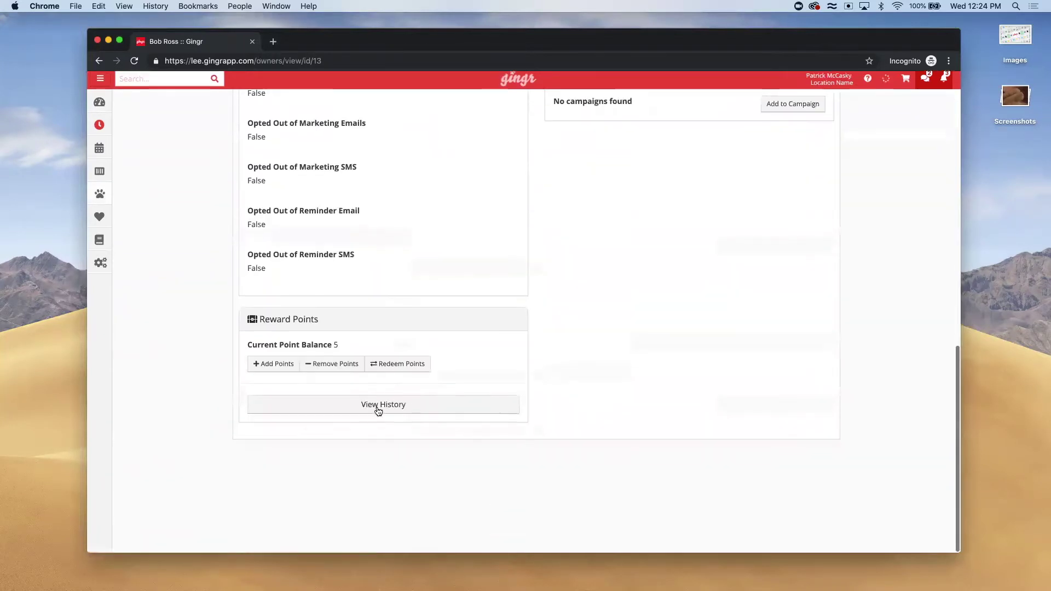
Add 100 reward points described as 'Double Points Wednesday', raising the balance to 105
click(272, 368)
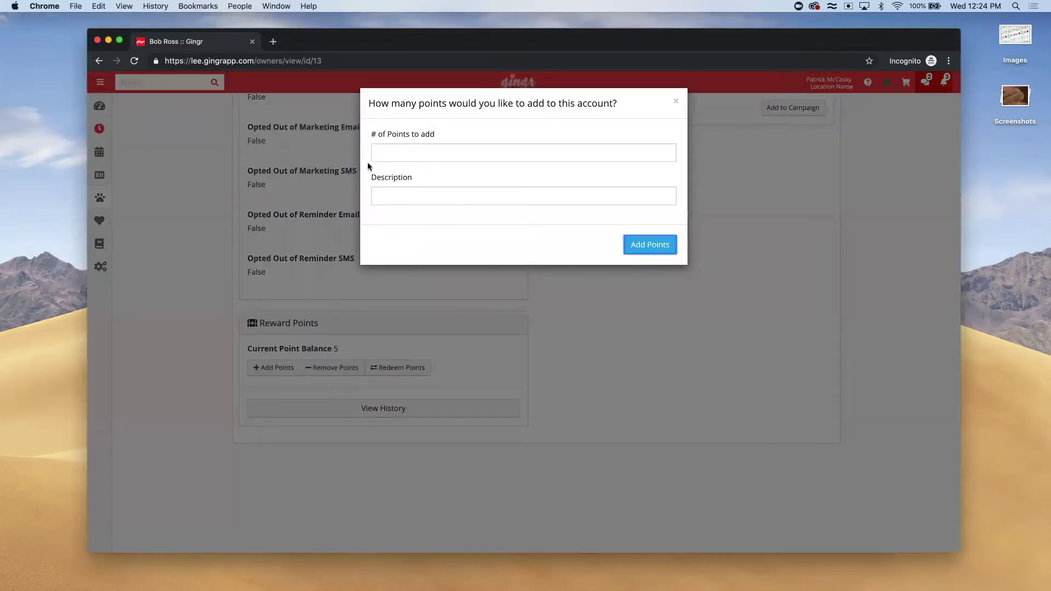
click(402, 146)
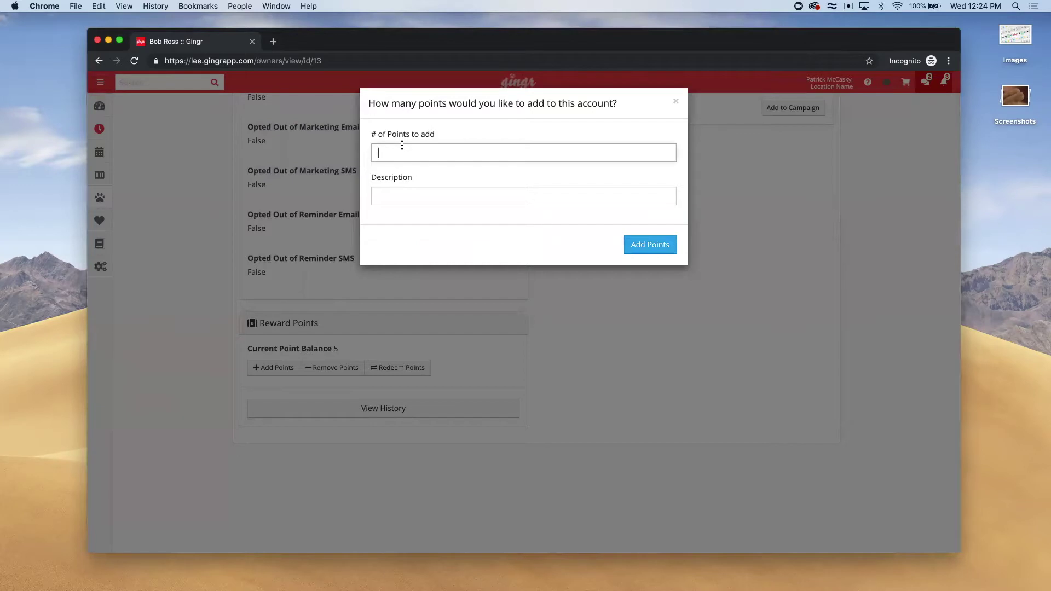
text(100)
click(383, 196)
text(Double )
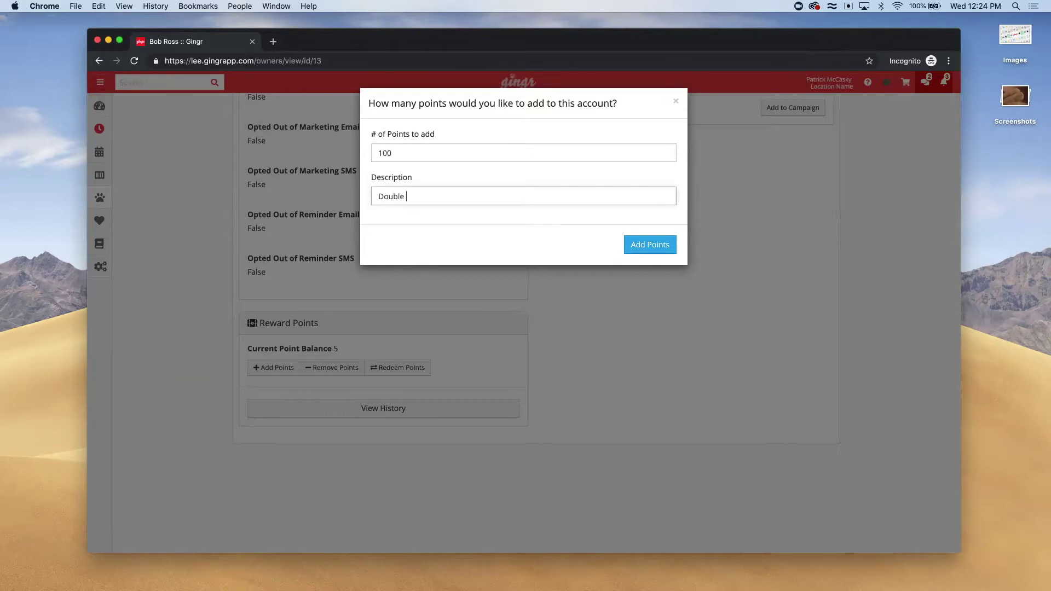
text(Points Wednesday)
click(650, 249)
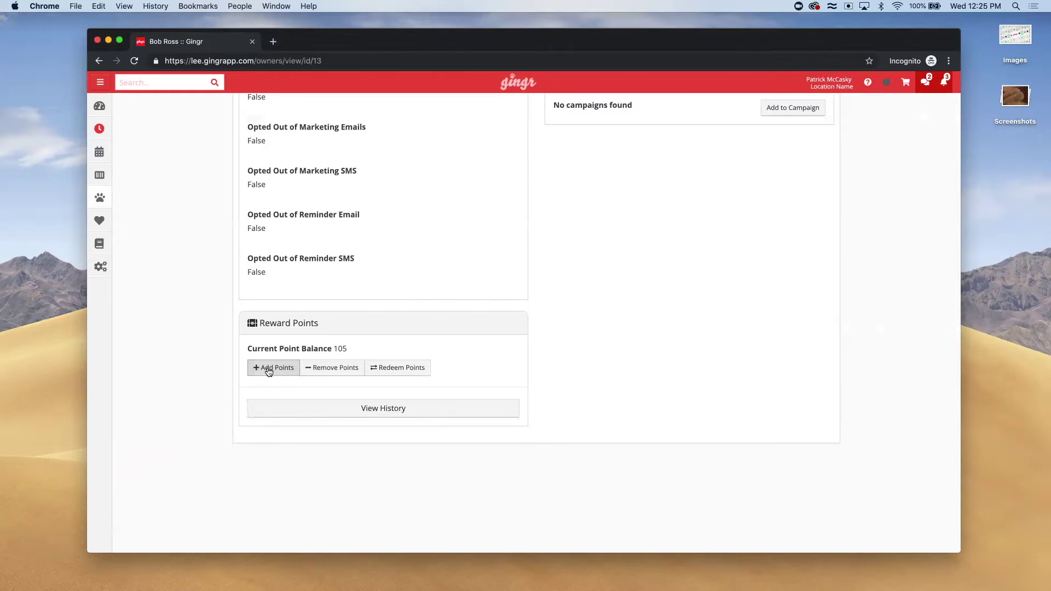
Check the shopping cart's line item types (Test, Tip), then return to the Dashboard
click(904, 86)
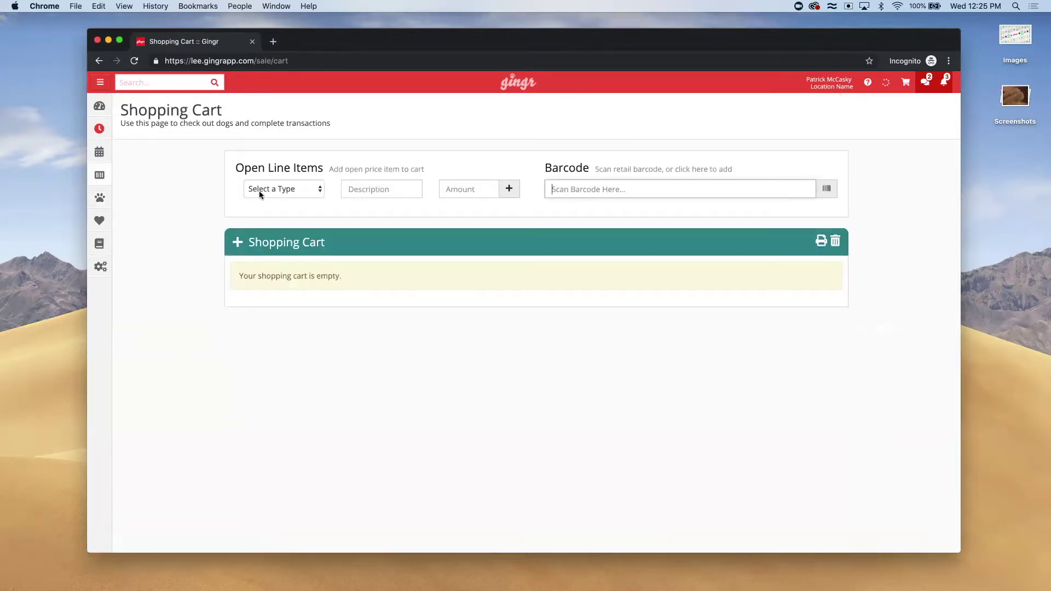
click(260, 191)
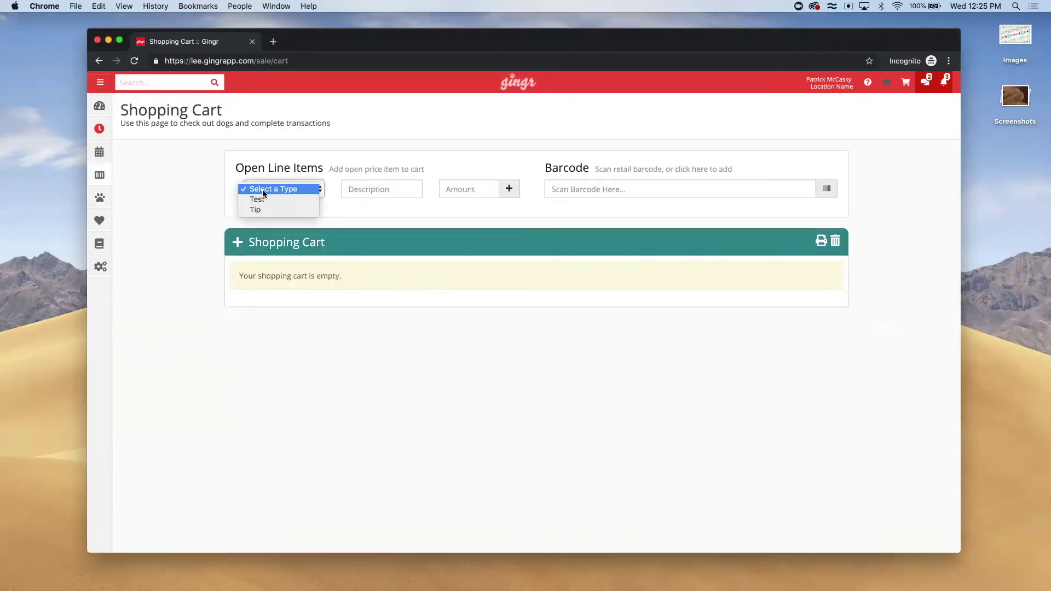
click(192, 195)
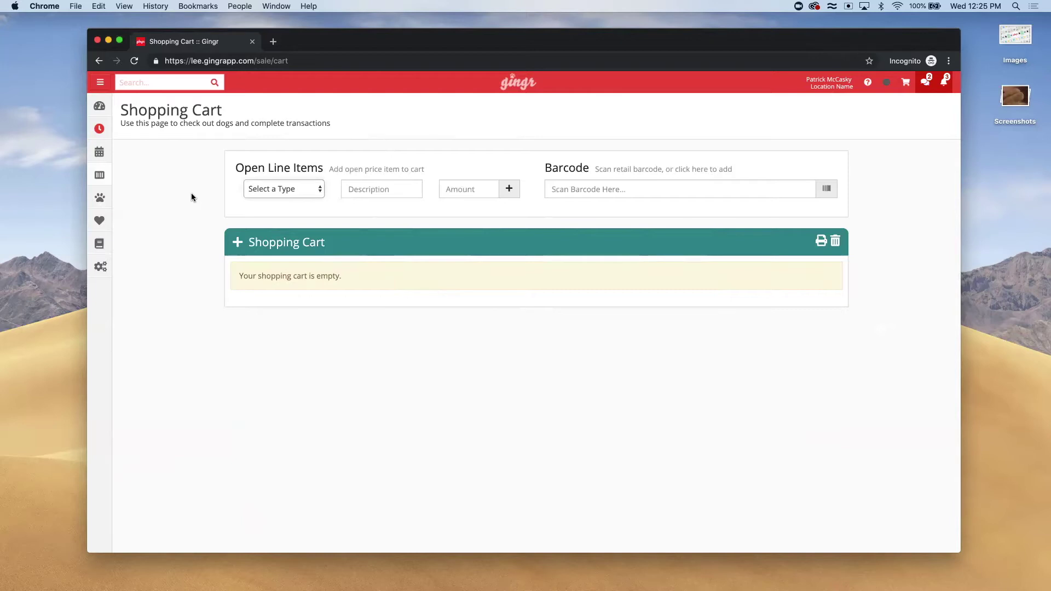
click(99, 129)
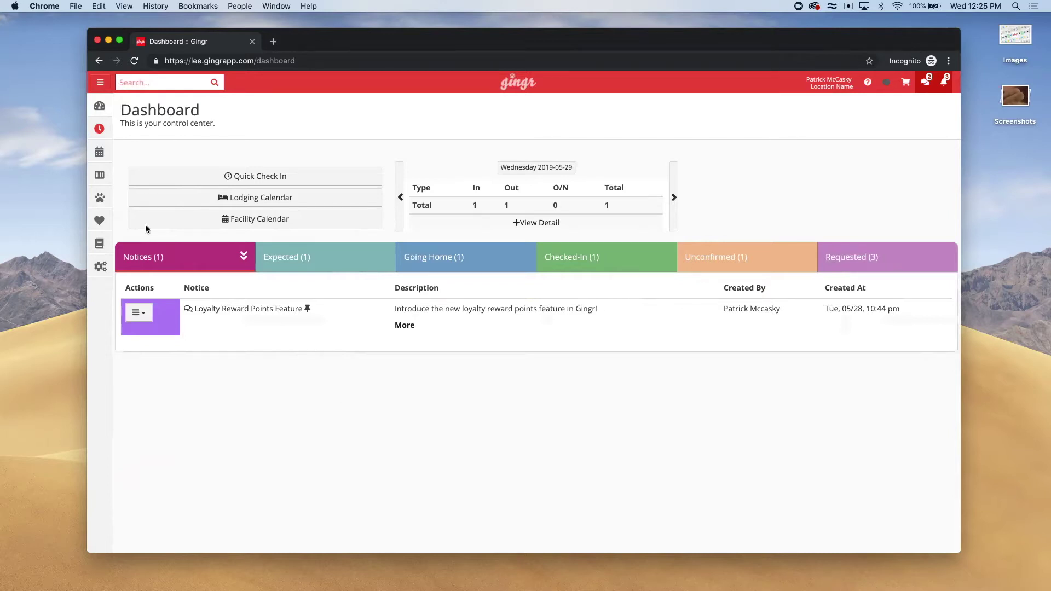
Open Sell Retail & Packages and point out the 10 | Full Day package
mouse_move(99, 175)
click(140, 195)
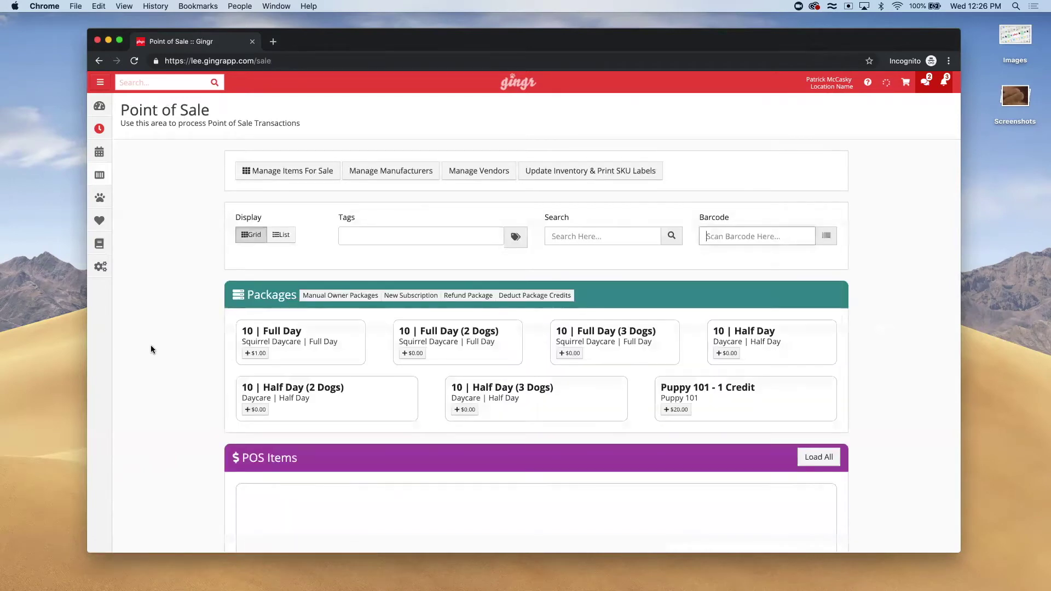
drag(336, 339, 240, 332)
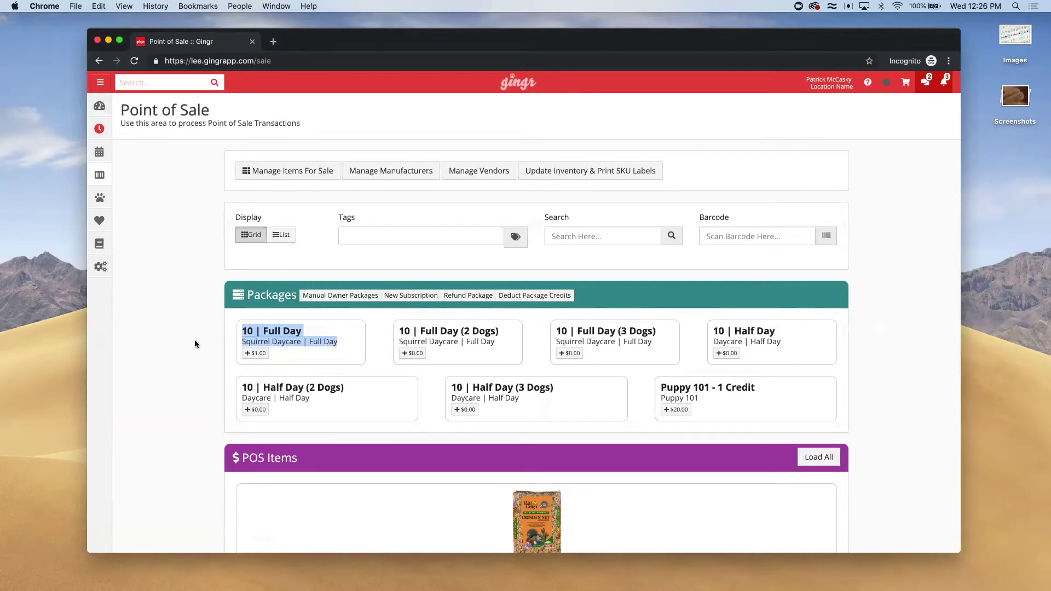
Set the System-Wide 'Show new details pages' preference to Yes/On and save it
click(108, 277)
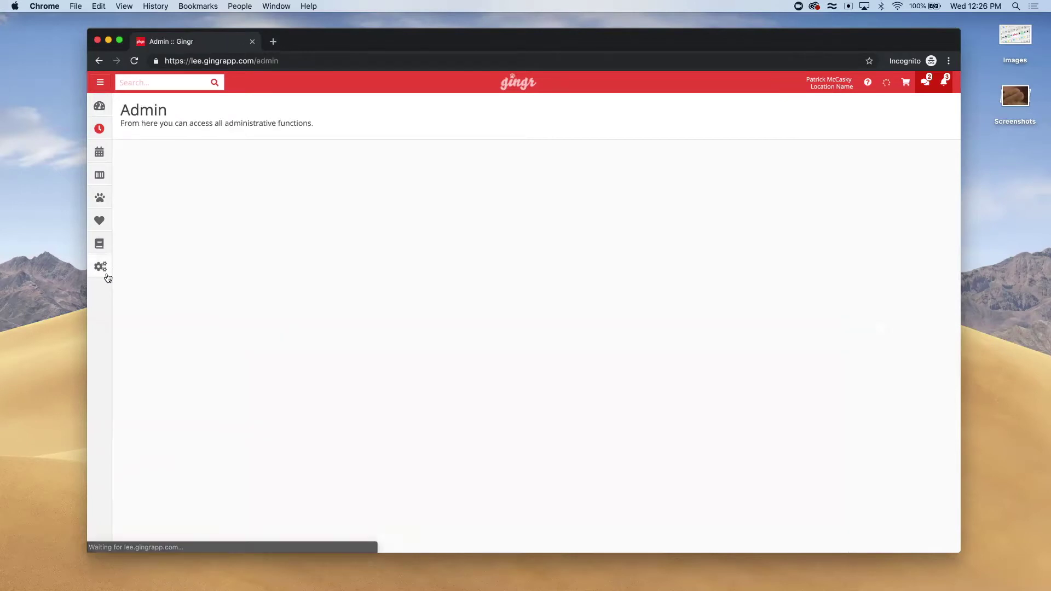
text(system)
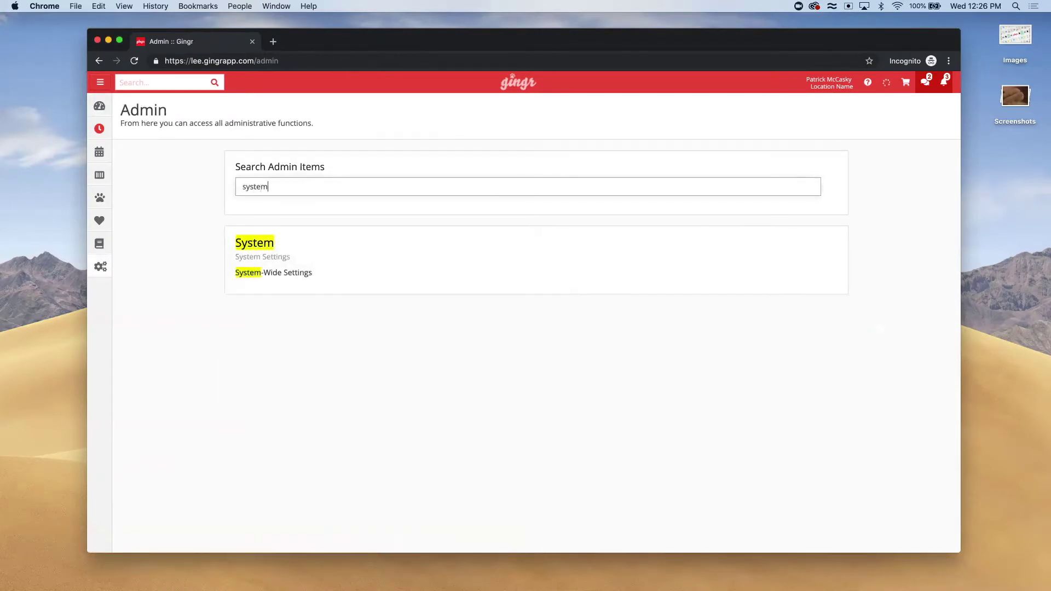
click(251, 276)
click(277, 197)
text(show new de)
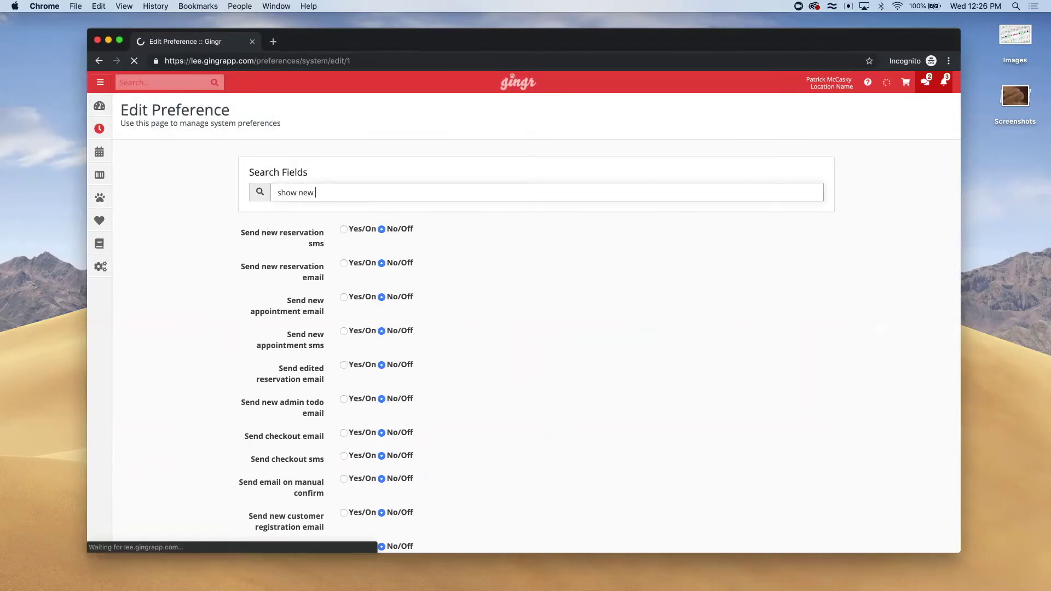
click(343, 229)
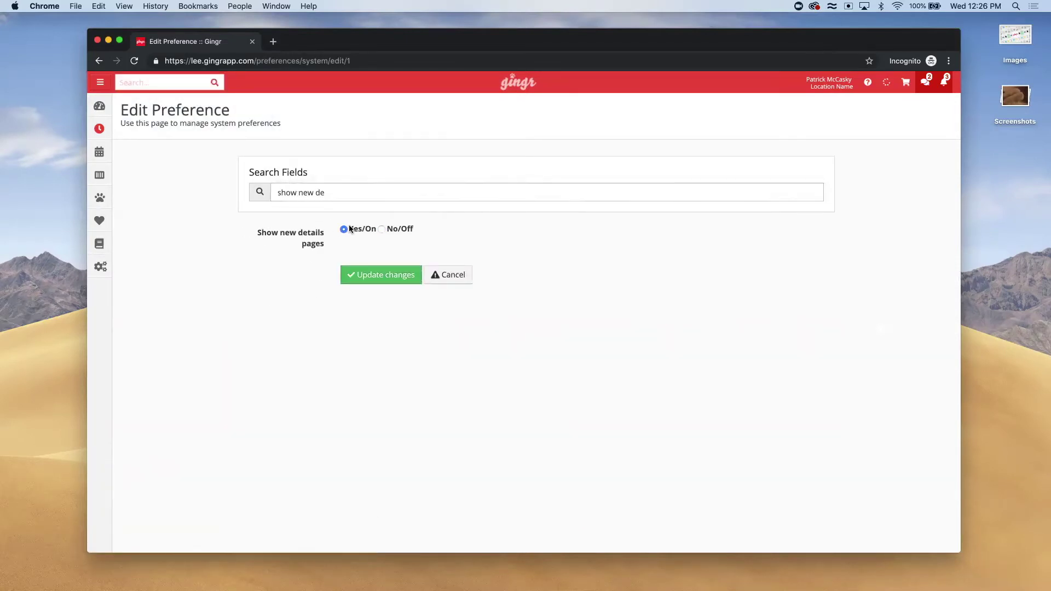
click(376, 278)
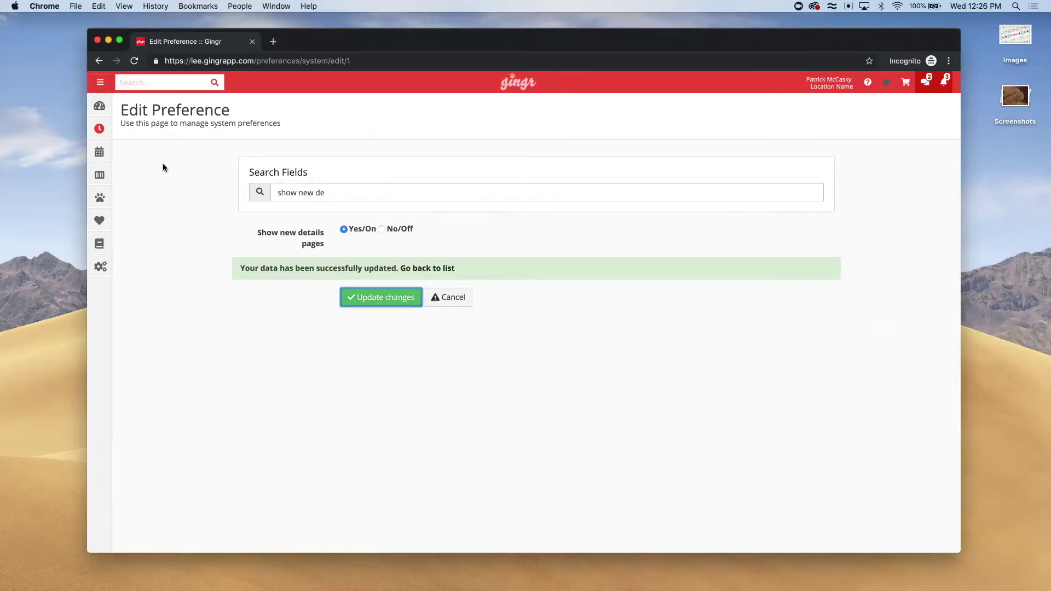
Open the customer's owner profile in the new layout, check the gear menu, and close it
click(135, 104)
click(139, 83)
text(bob ross)
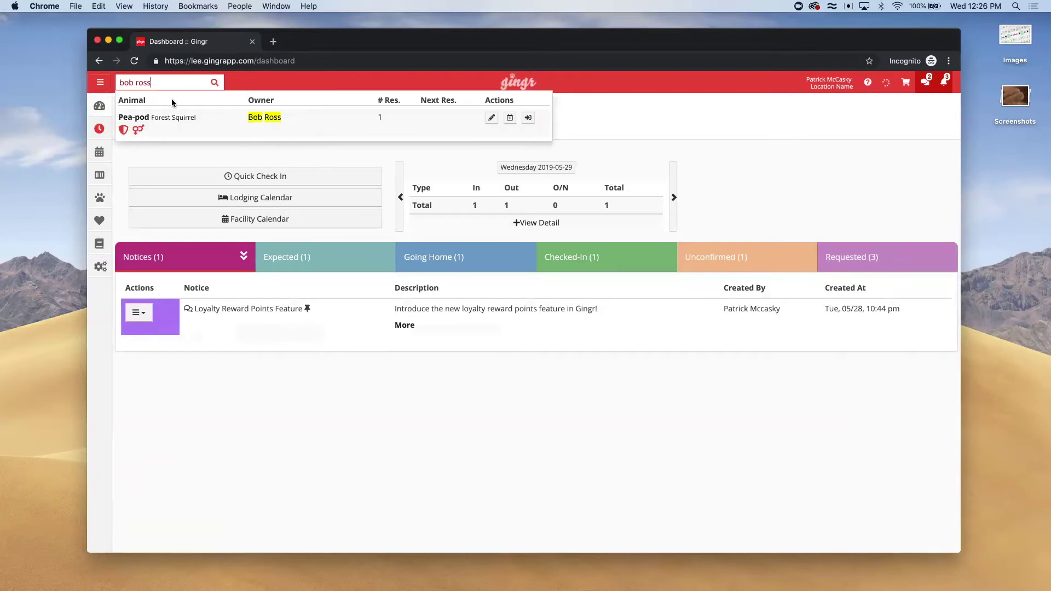
click(264, 114)
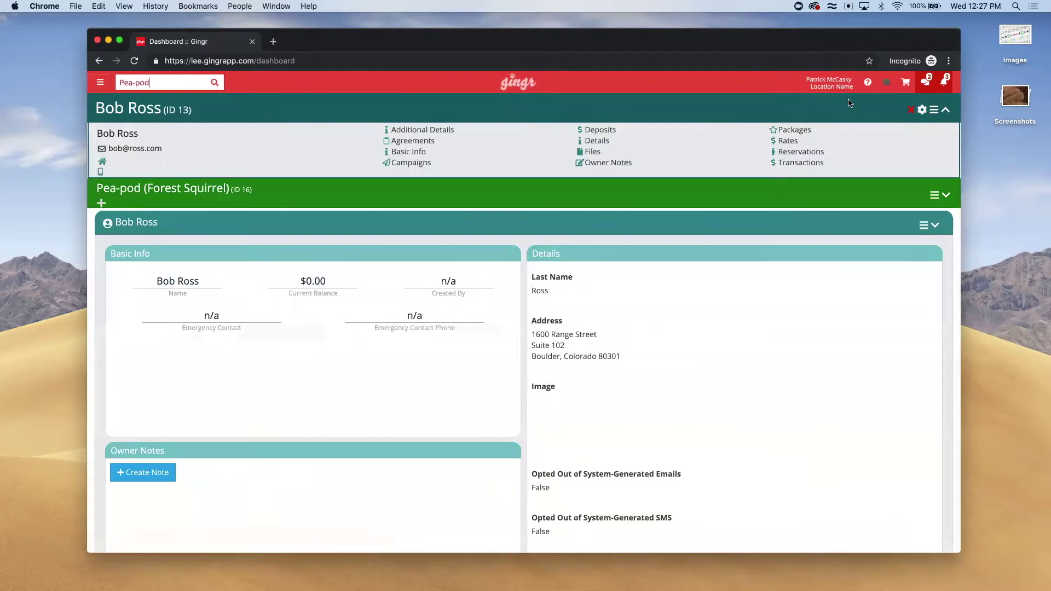
click(921, 110)
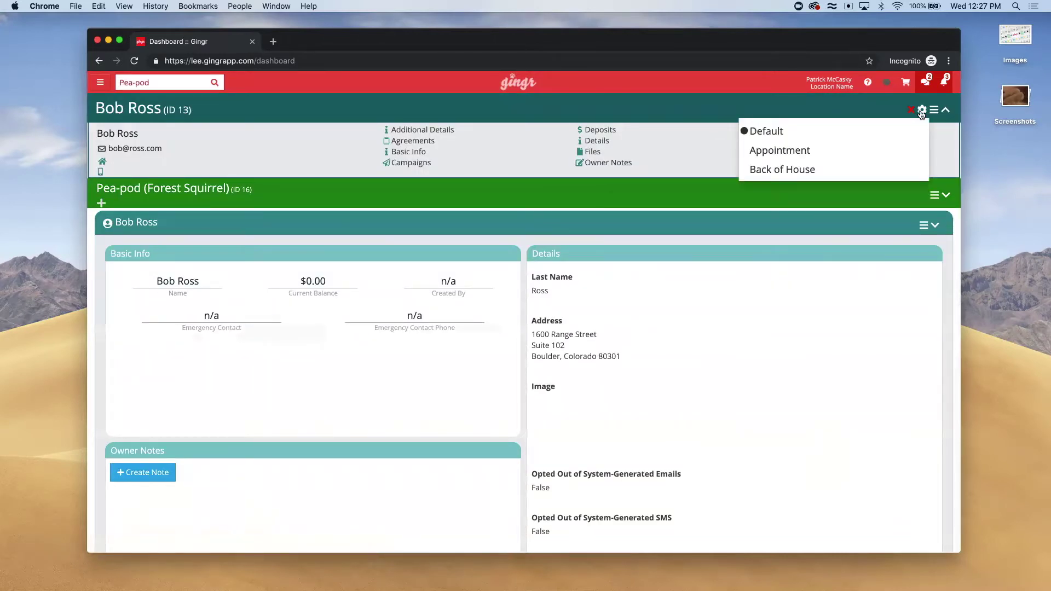
click(921, 111)
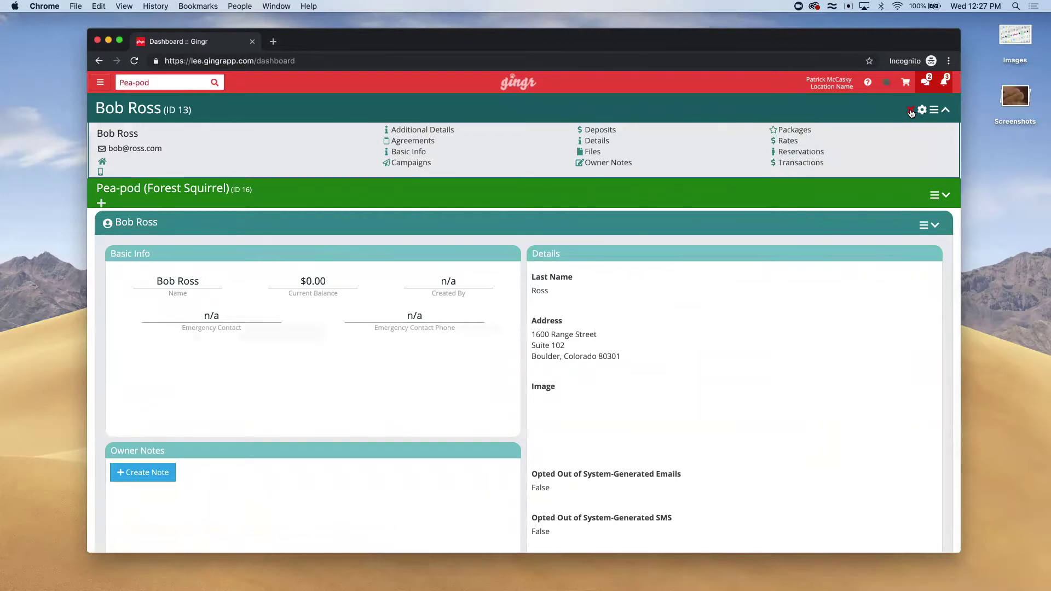
click(911, 112)
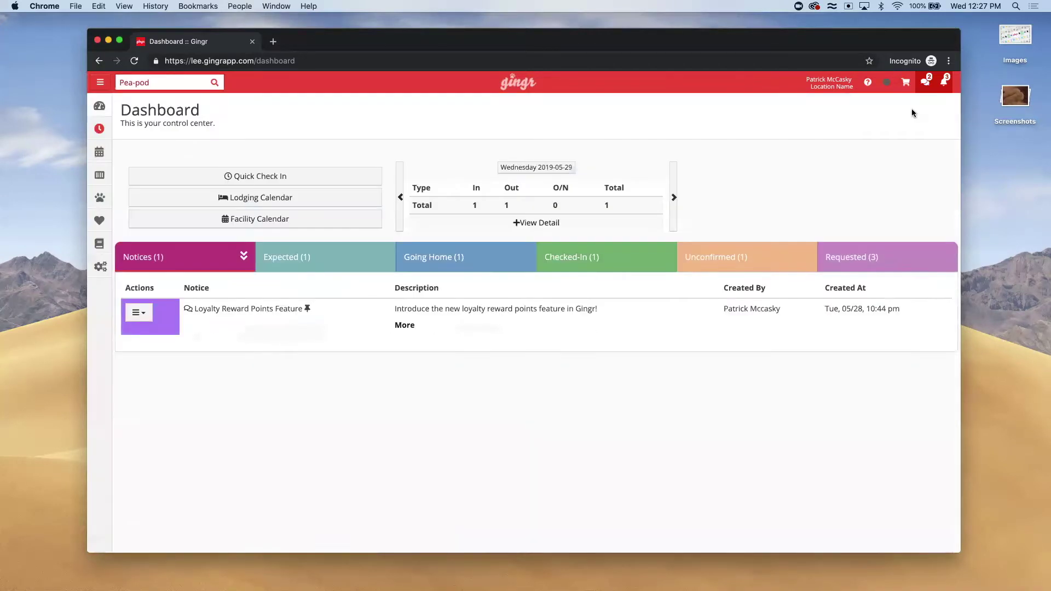
Grant the admin group the Details Page Layouts permissions, then search the owner from the Dashboard
mouse_move(99, 243)
click(139, 311)
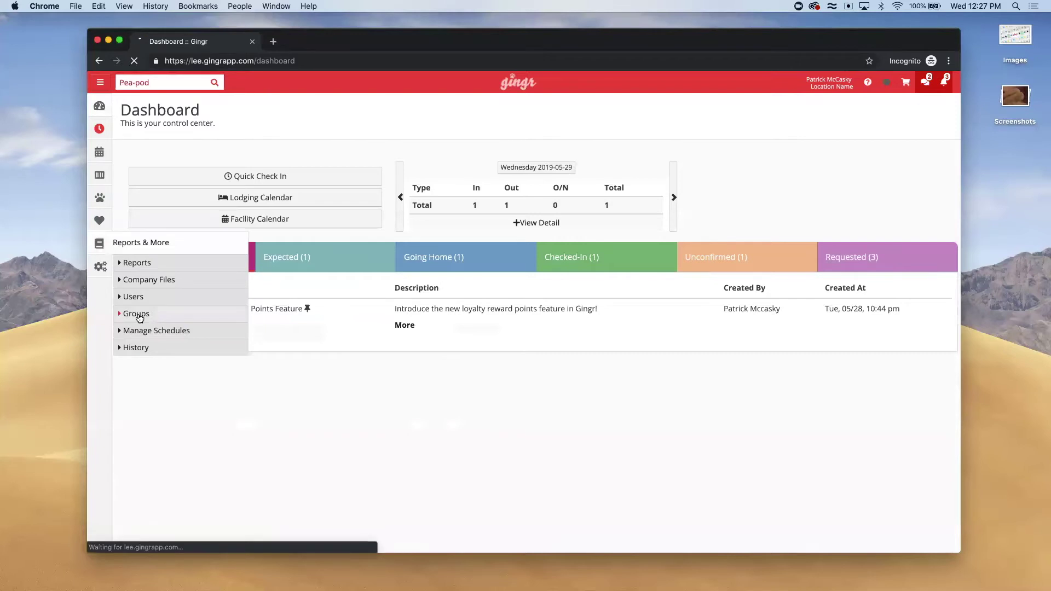
key(super+f)
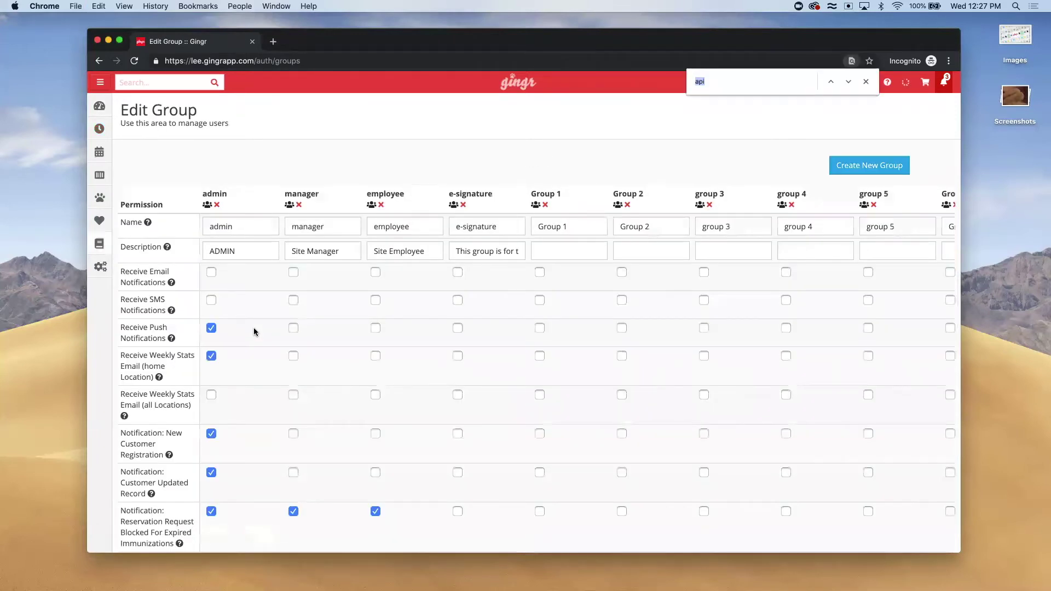
text(details)
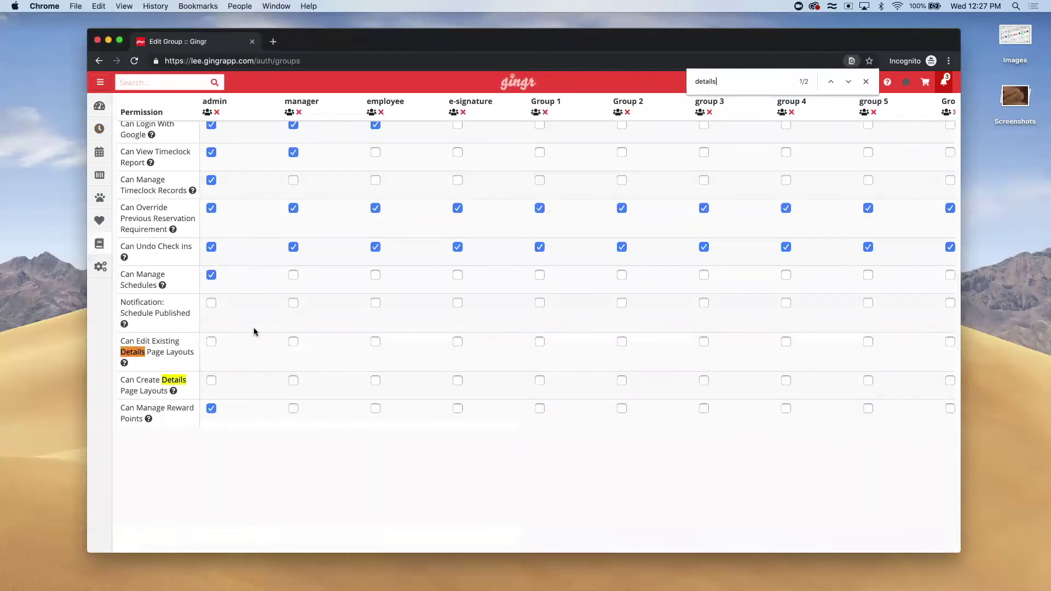
click(210, 380)
click(99, 105)
text(bob ros)
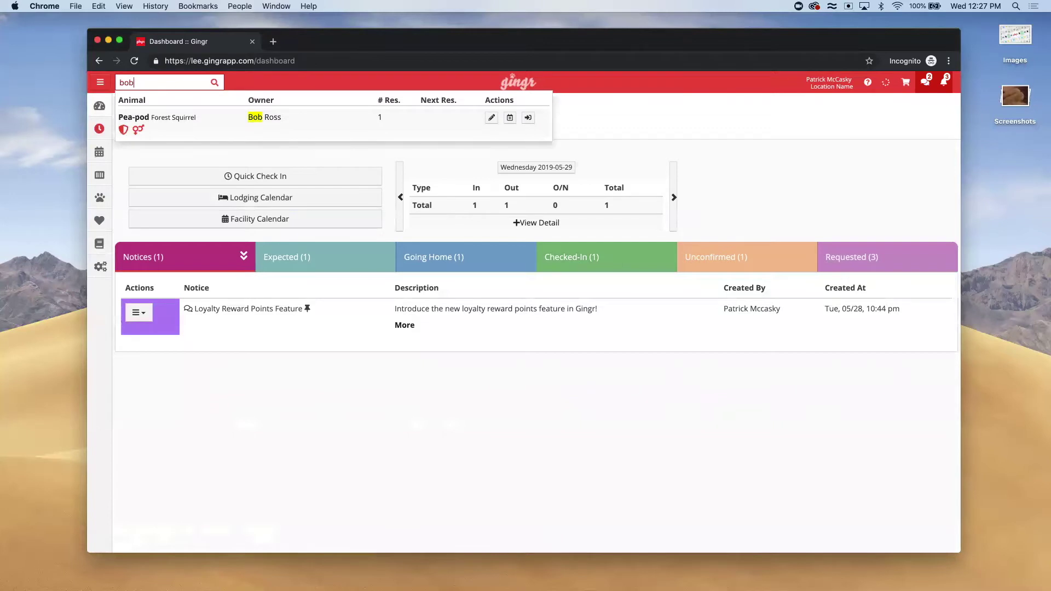
Open the customer's owner page and start editing the Appointment page layout
click(264, 116)
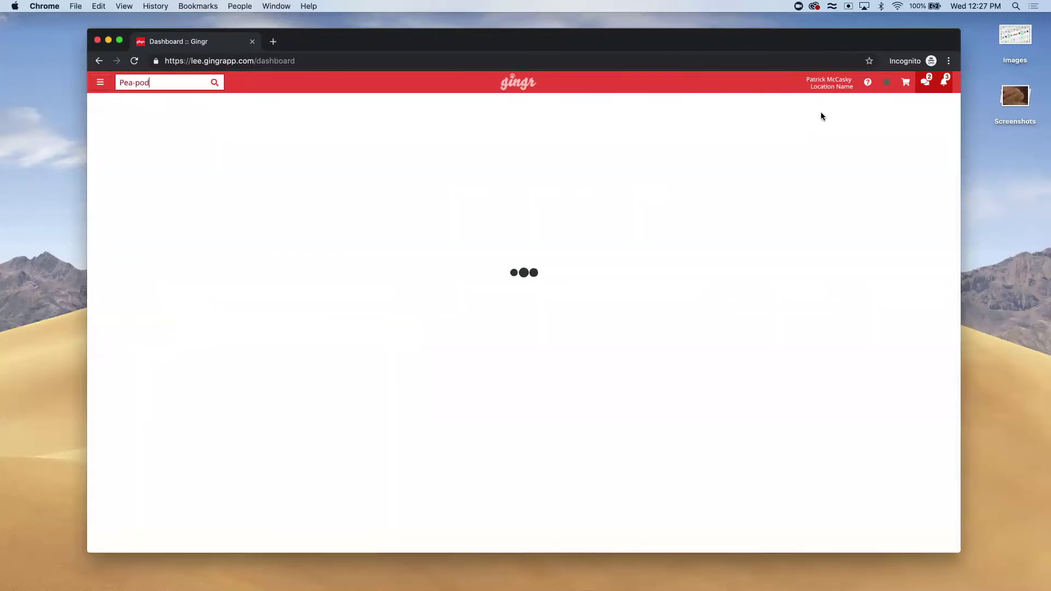
click(922, 111)
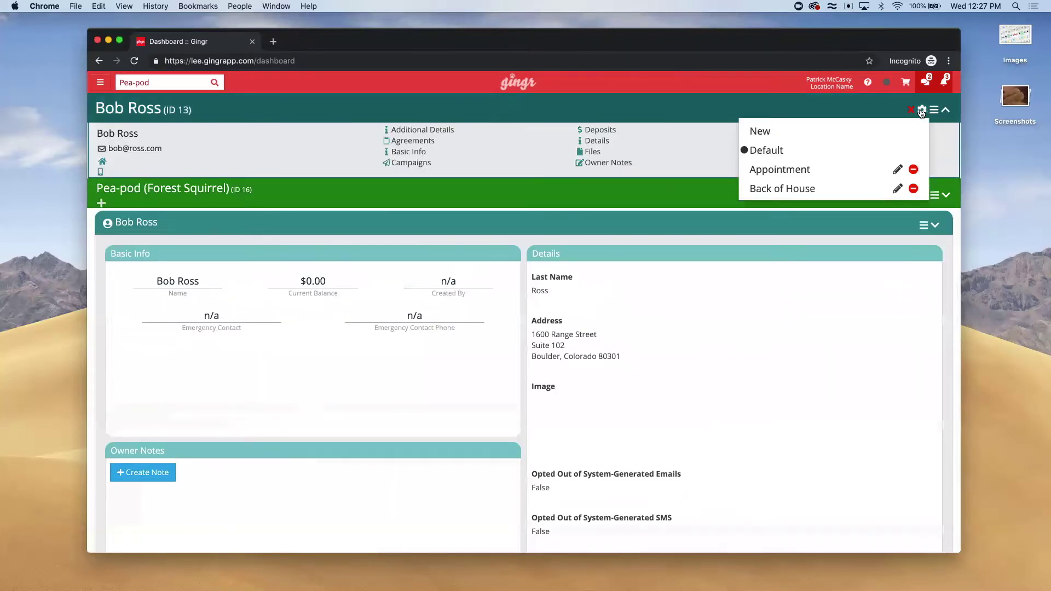
click(896, 171)
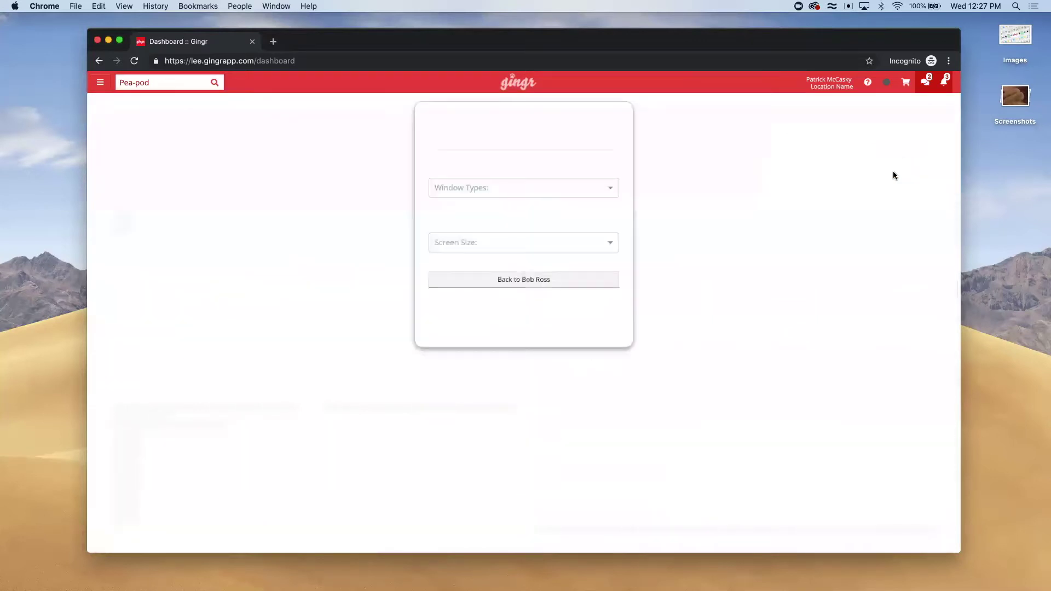
Design the Owner window for the Desktop device size and save the layout
click(459, 189)
click(467, 206)
click(464, 241)
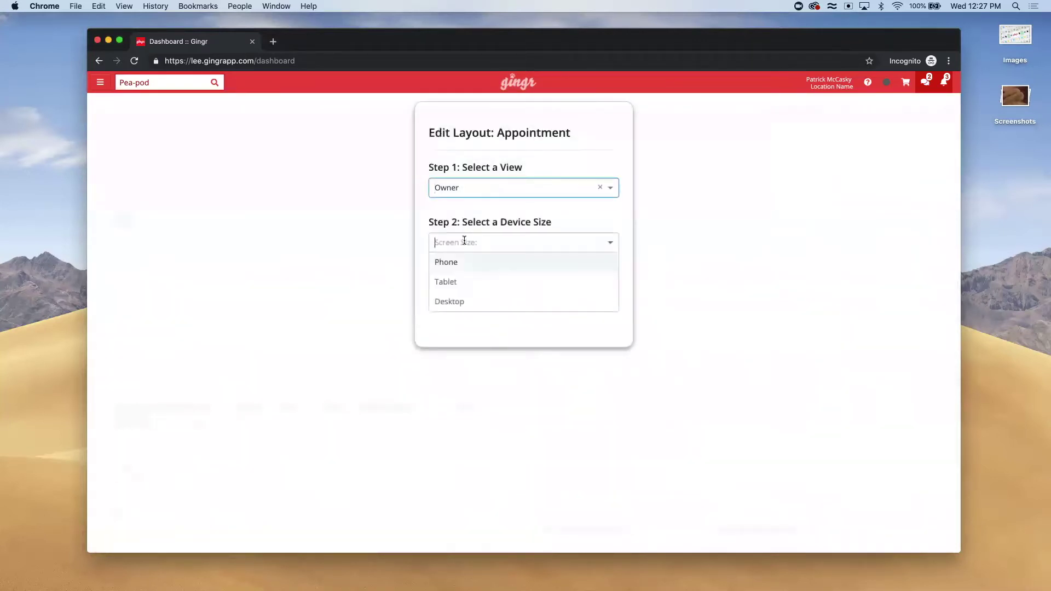
click(462, 301)
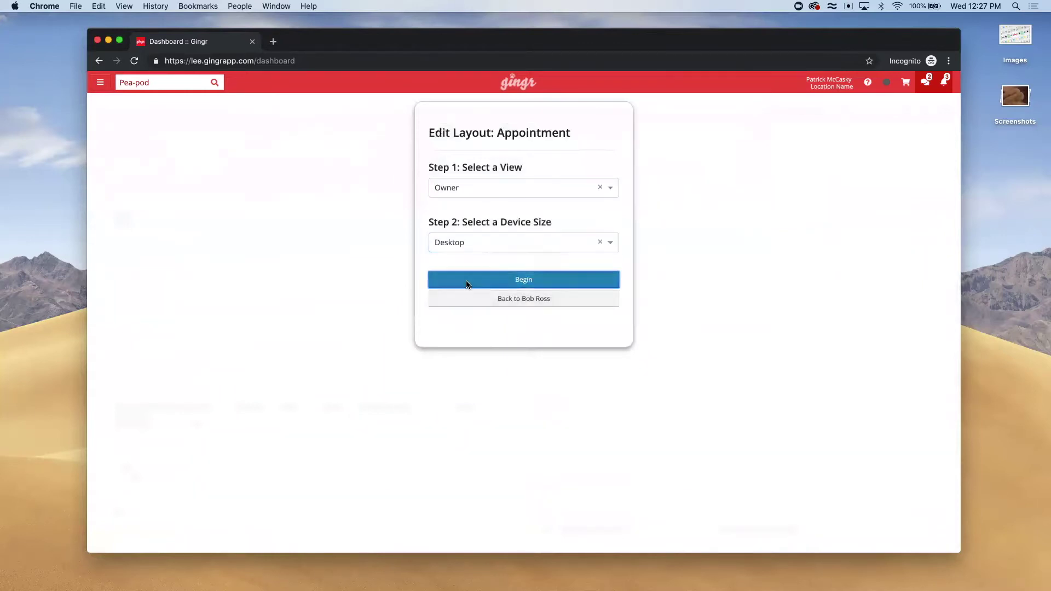
click(466, 284)
scroll(834, 471, down, 1)
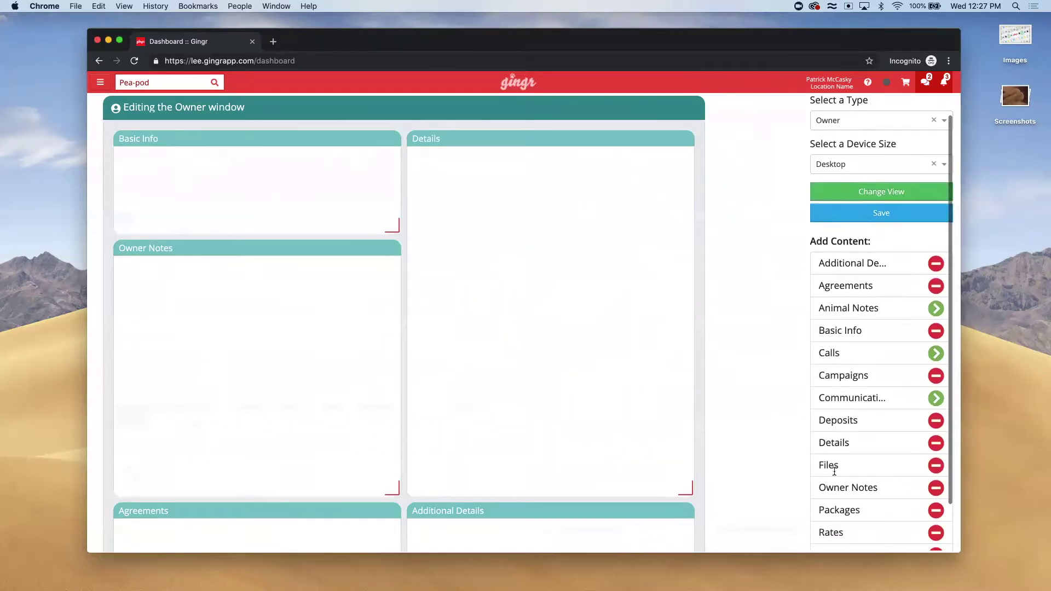
scroll(834, 471, down, 2)
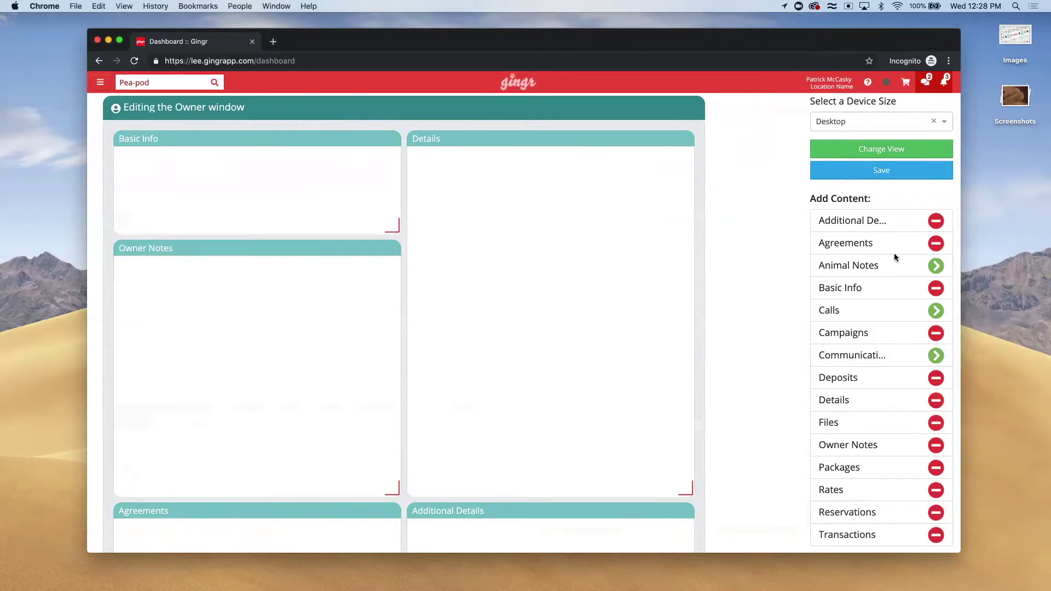
click(865, 172)
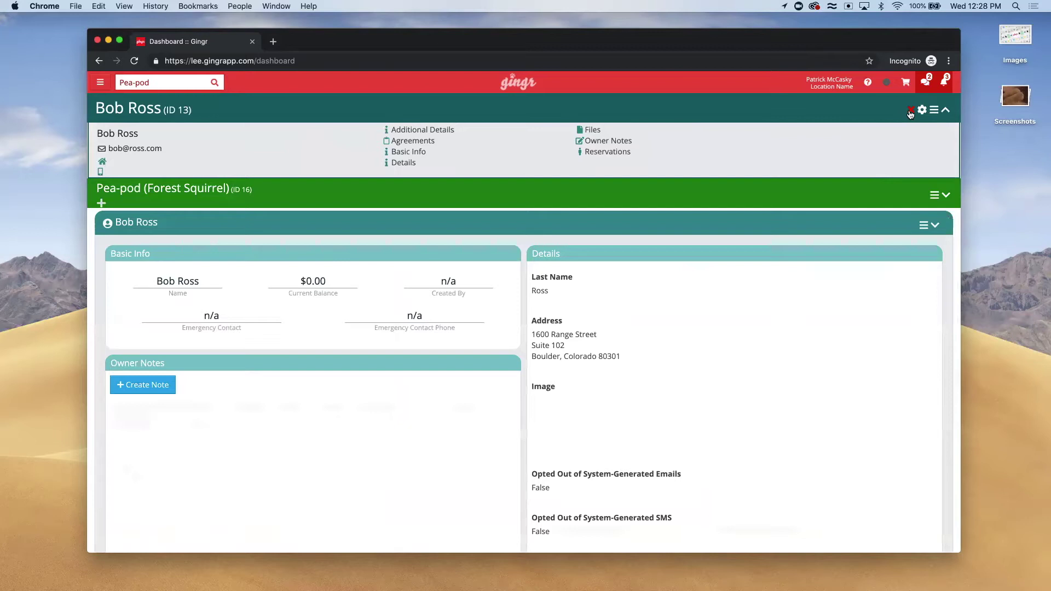
Close the owner page and set the system-wide 'Show new details pages' setting to Off
click(910, 110)
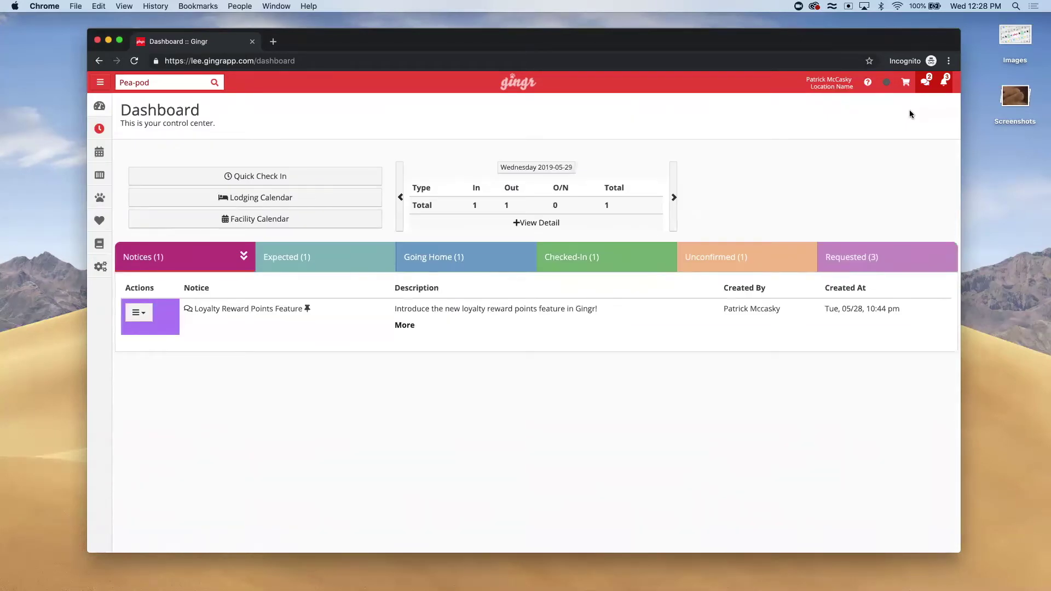
click(100, 267)
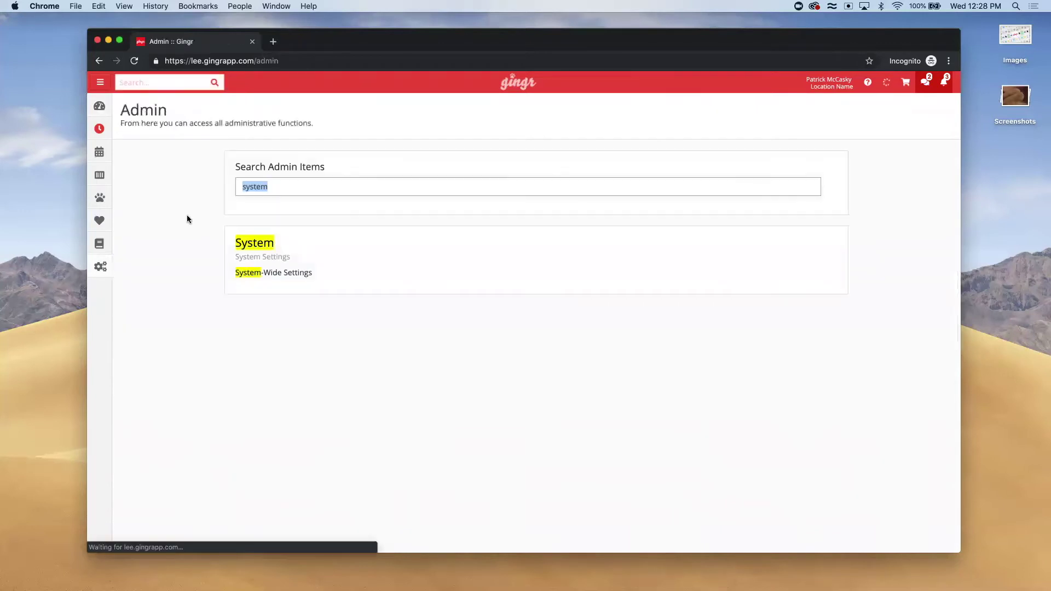
click(257, 272)
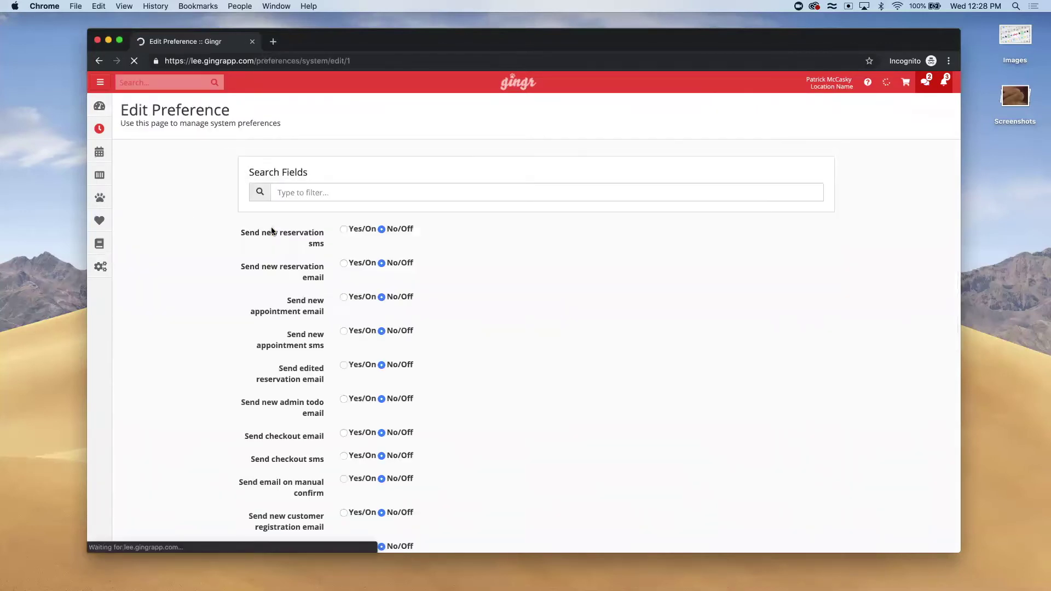
click(281, 194)
text(show new)
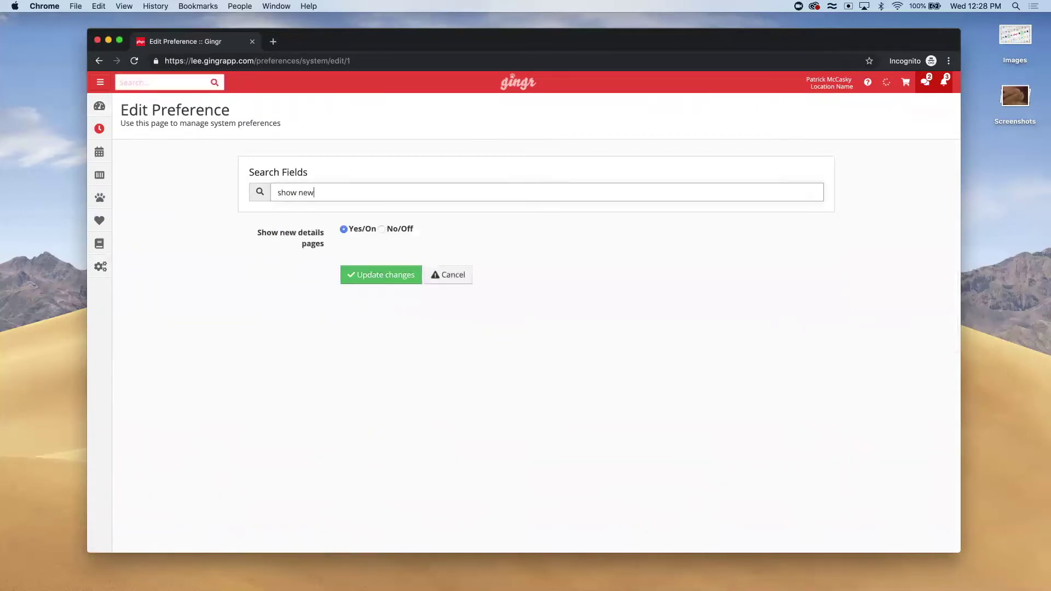
click(381, 229)
click(378, 274)
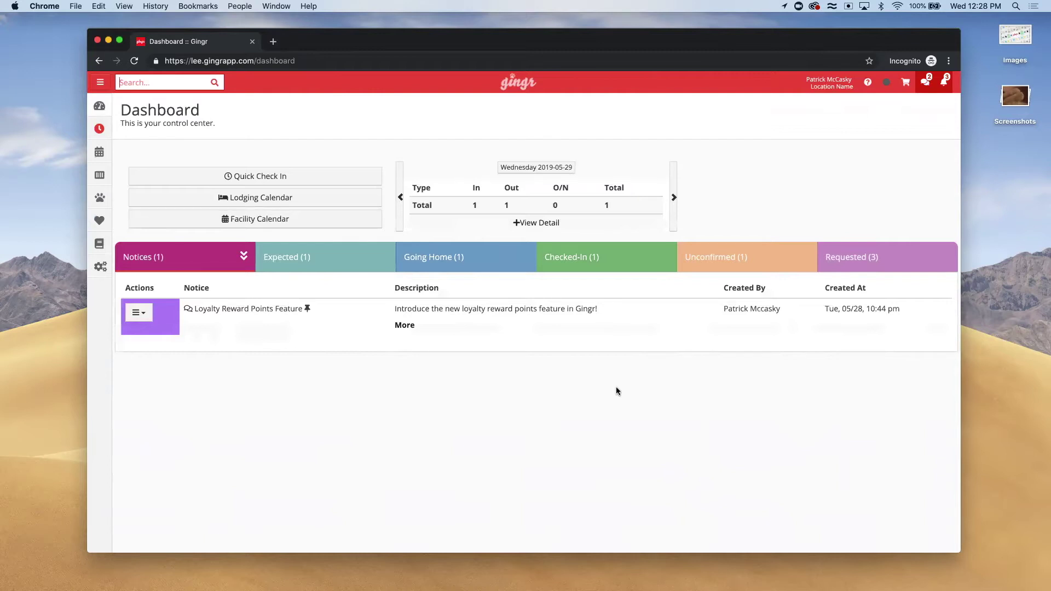
Search the owner by name and view their Reward Points history behind the 105 balance
text(bob ross)
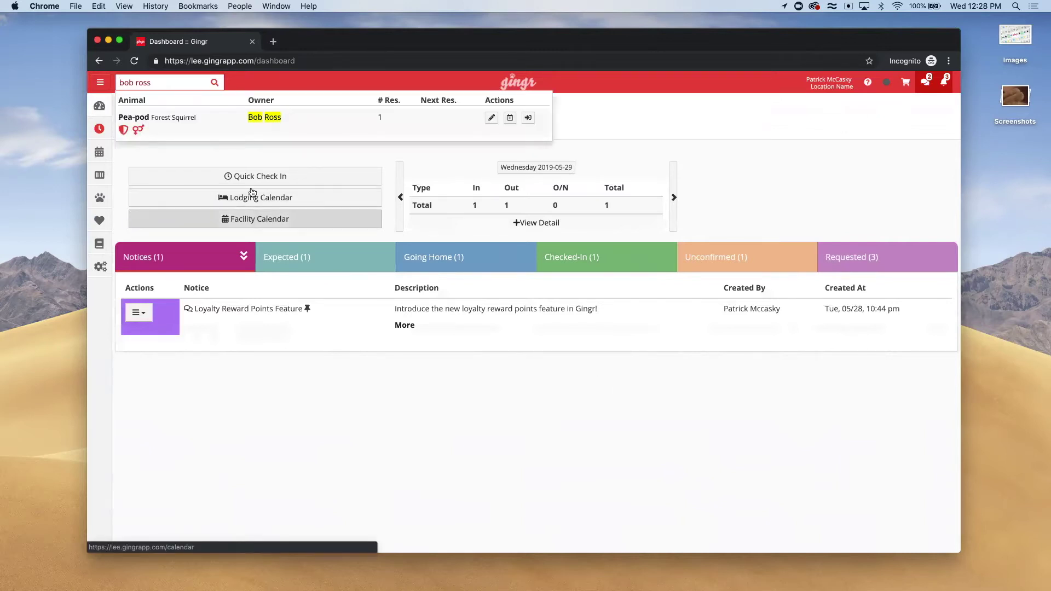
click(262, 113)
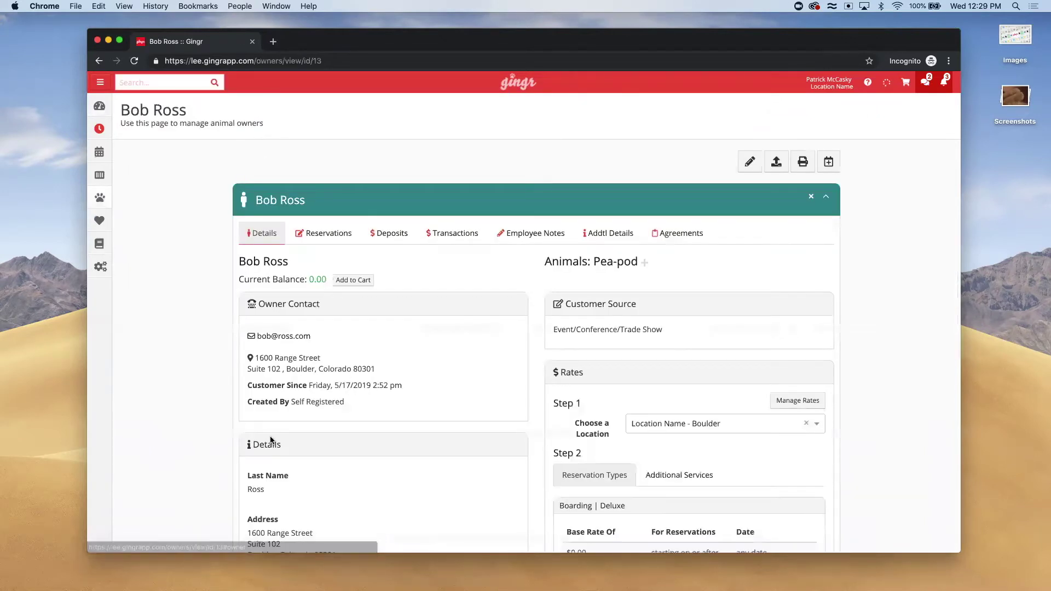
scroll(270, 435, down, 10)
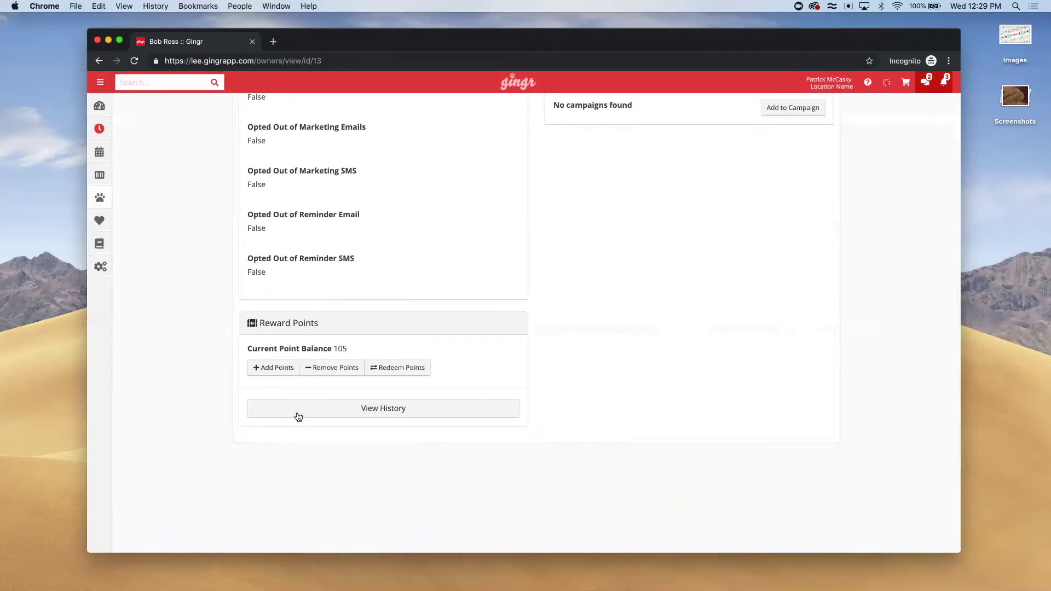
click(298, 409)
scroll(294, 412, down, 3)
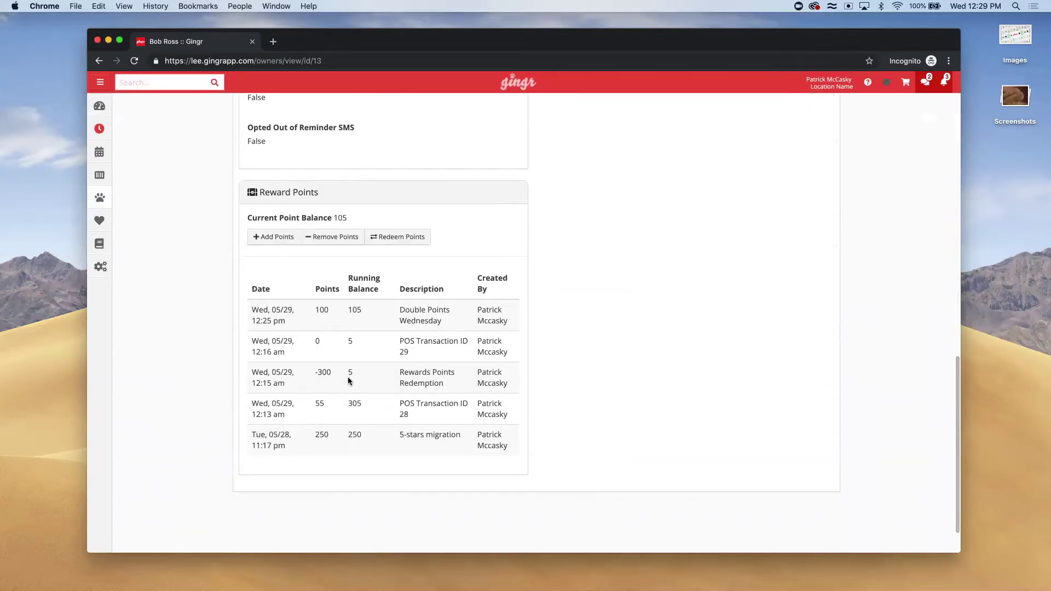
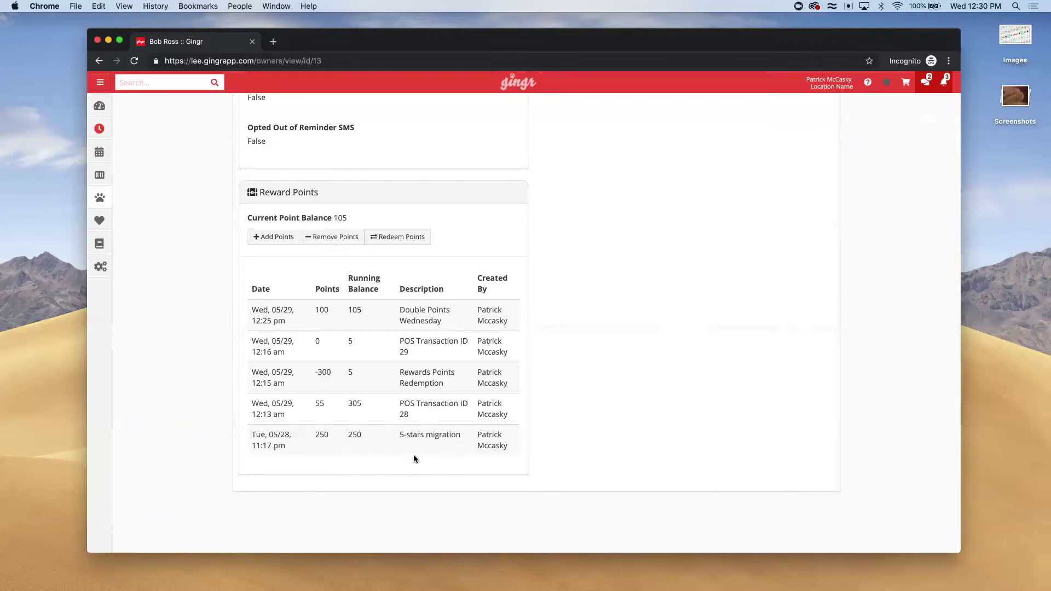
Remove 100 reward points from the owner with the description 'Refunded reservation'
click(331, 236)
click(405, 149)
text(100)
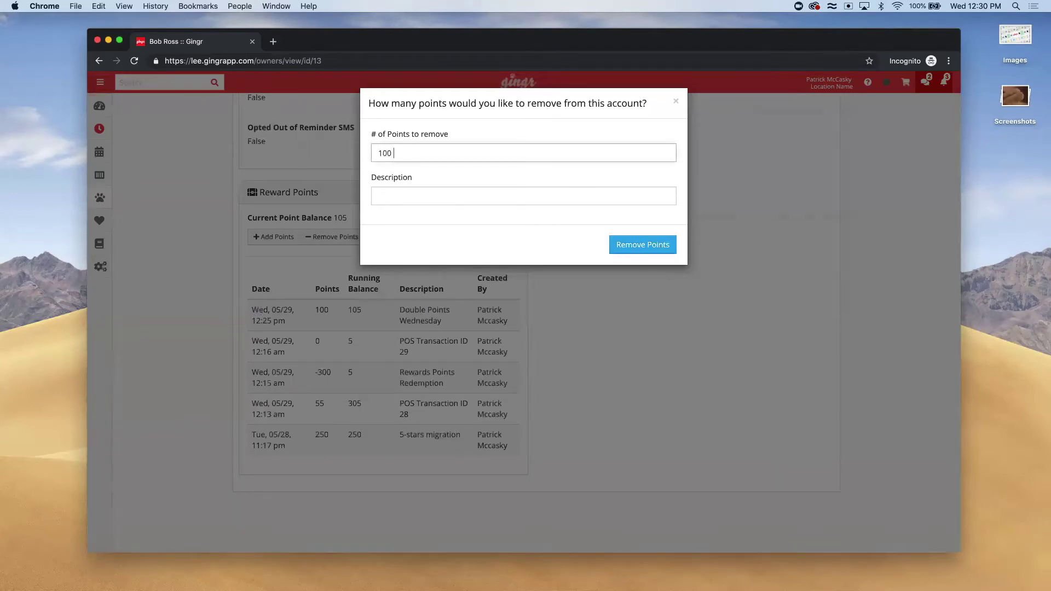
click(398, 192)
text(Refunded re)
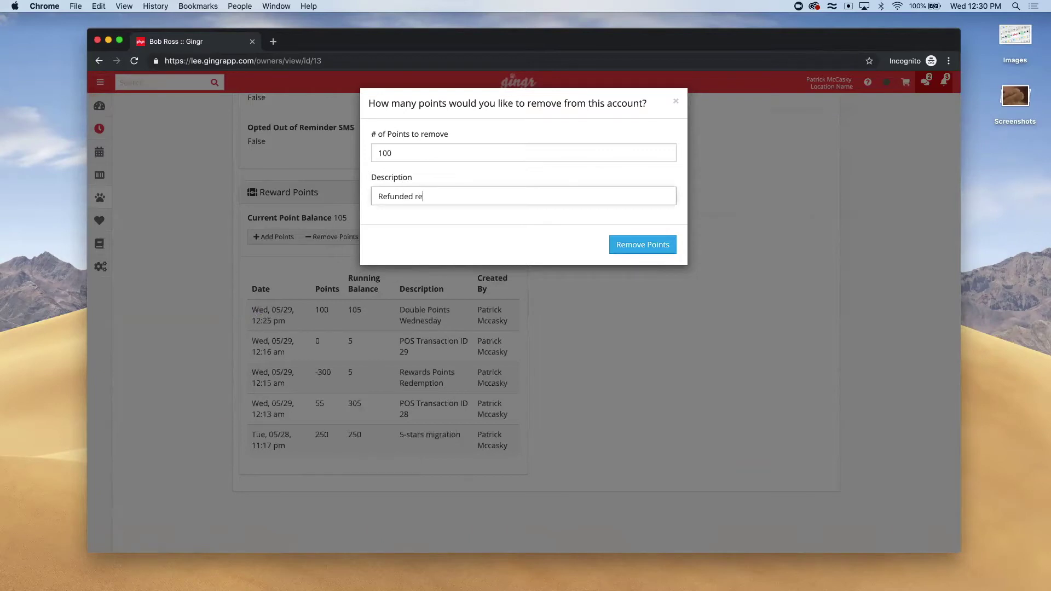
text(servation)
click(628, 245)
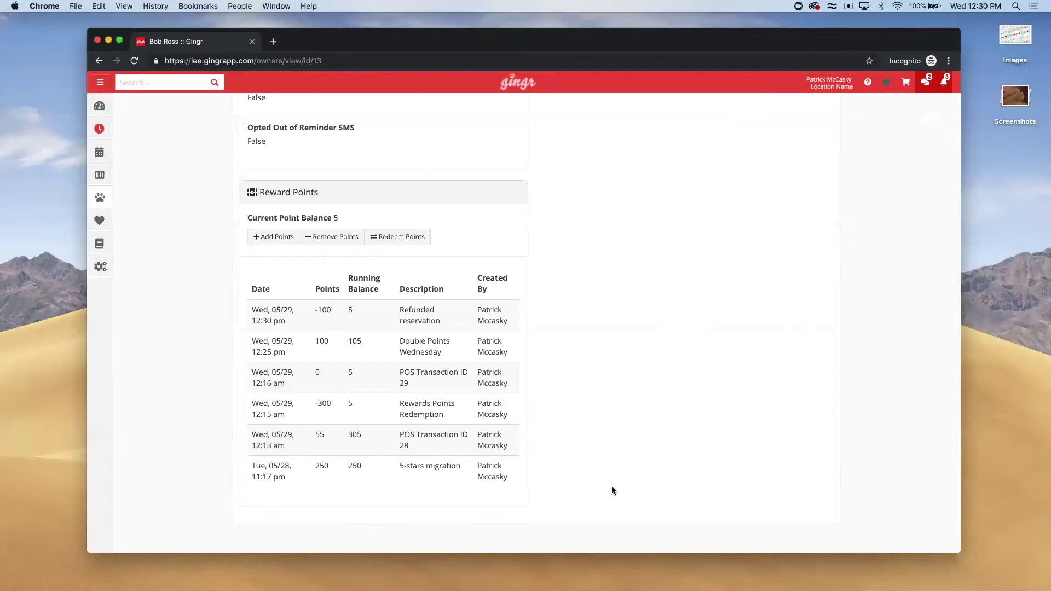
click(386, 237)
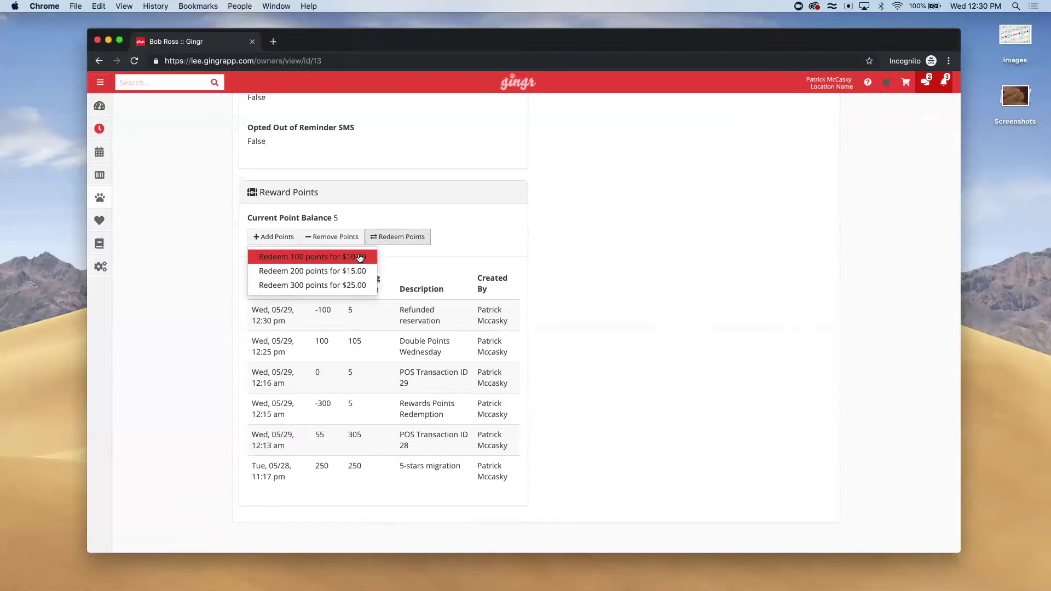
click(619, 289)
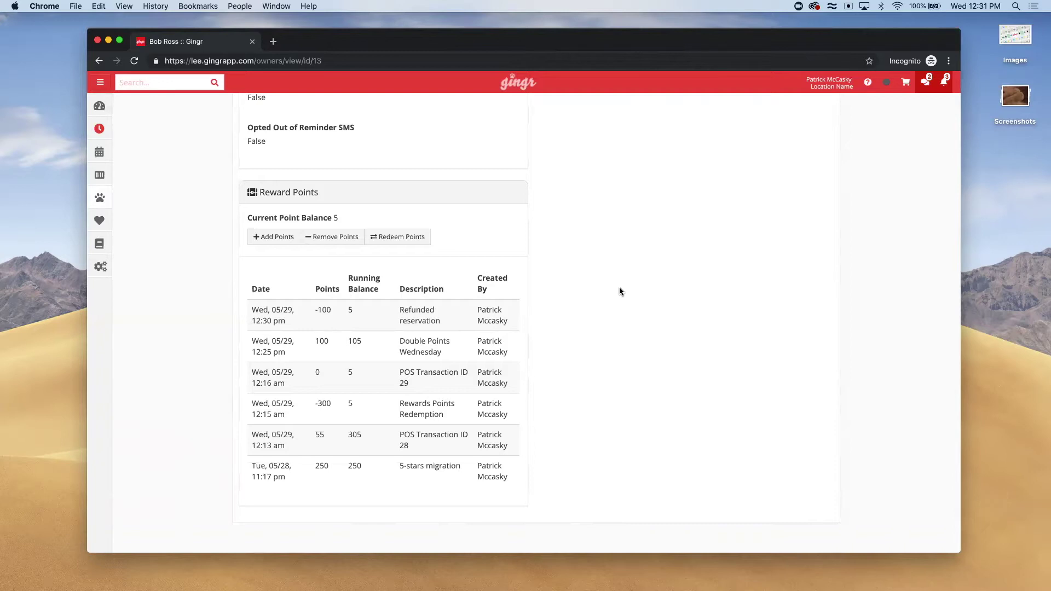
Open the site's /front_end/index customer portal in a new incognito tab
drag(165, 63, 252, 62)
key(super+c)
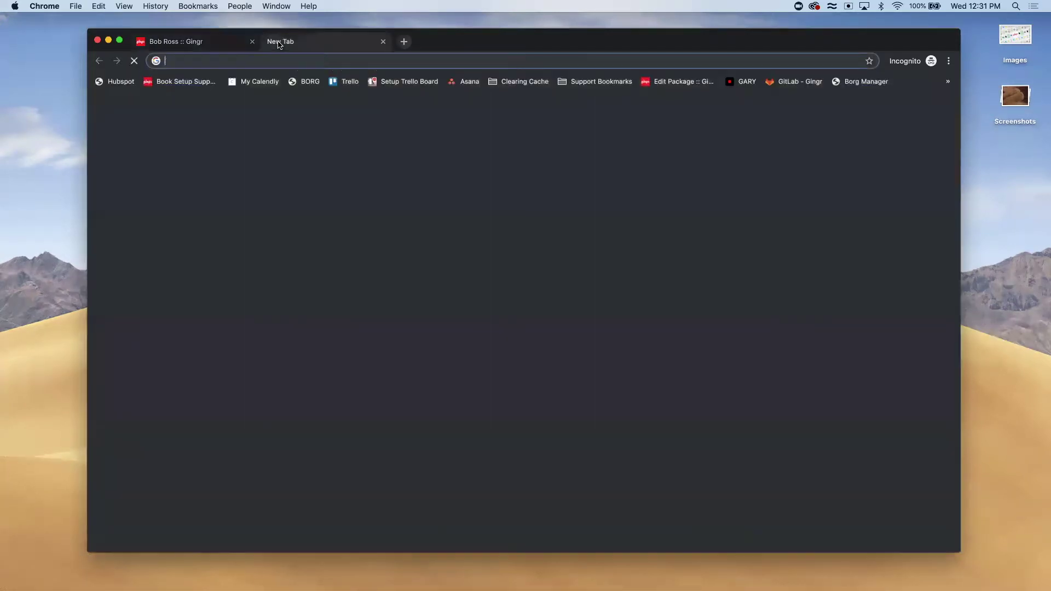
click(274, 43)
key(super+v)
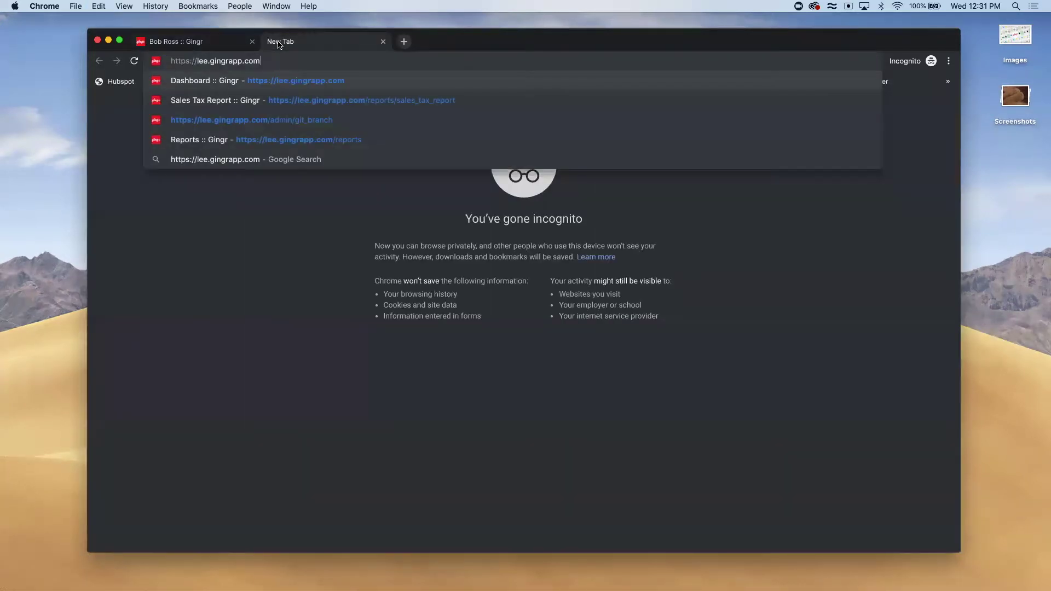
text(/front_end/index)
key(Return)
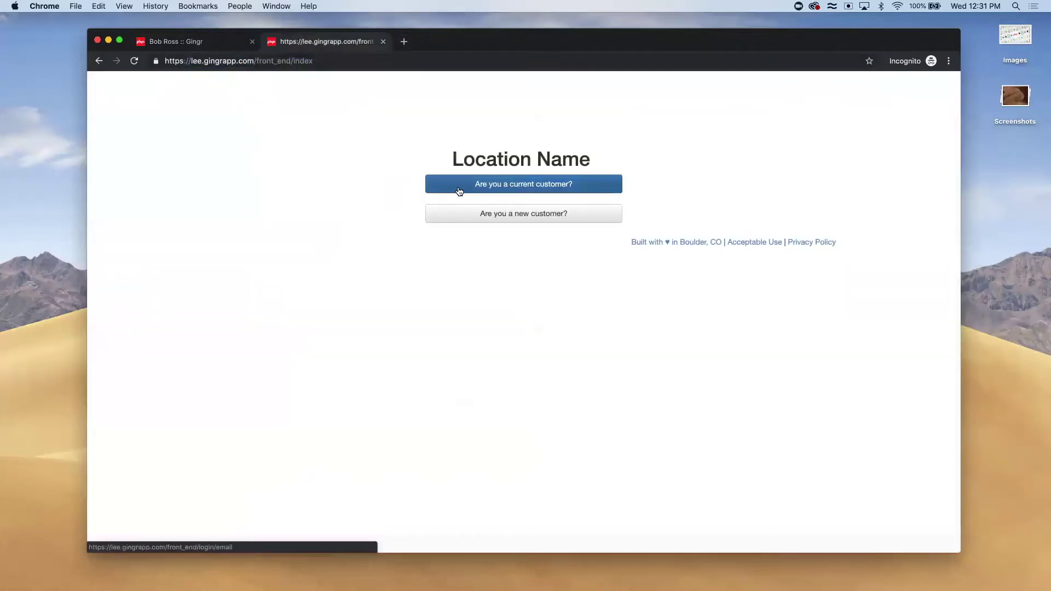
Log in as a current customer using the owner's e-mail and account password
click(458, 187)
click(395, 153)
click(419, 242)
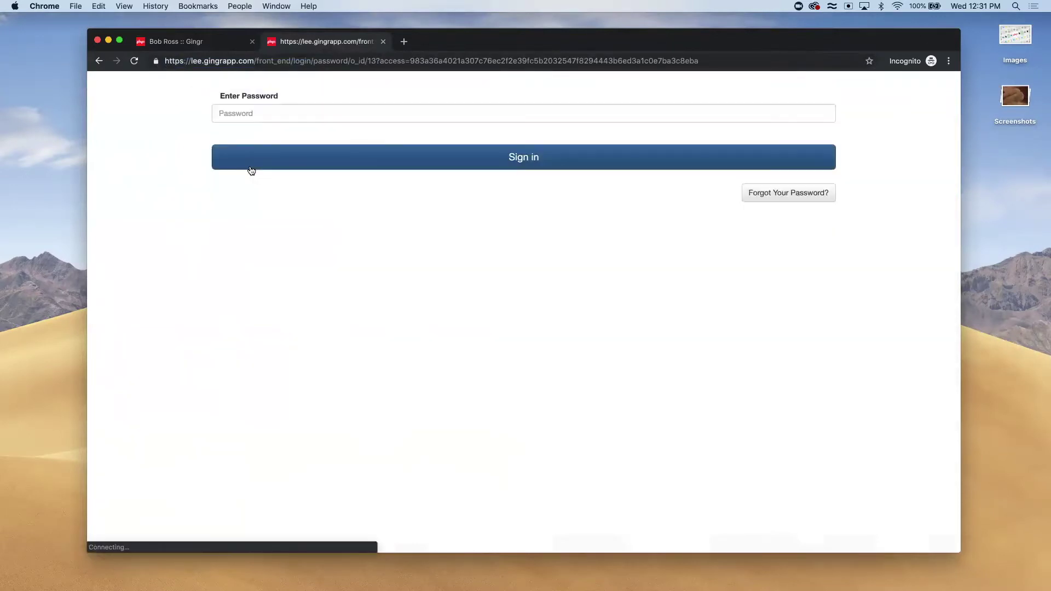
click(246, 113)
text(********)
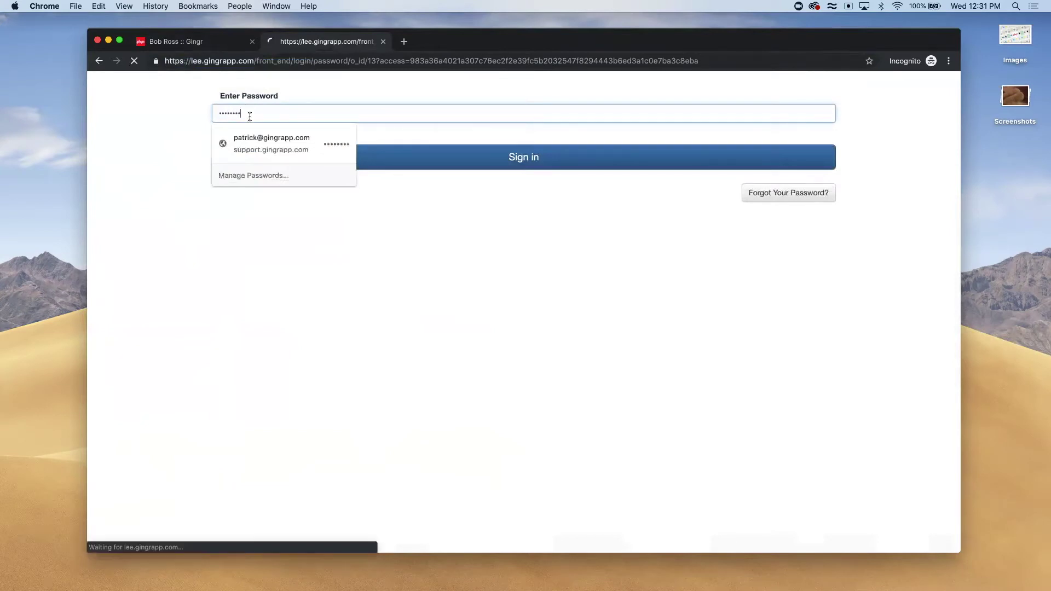
key(Return)
Open View History in the Reward Points panel and scroll to the points table
scroll(176, 331, down, 1)
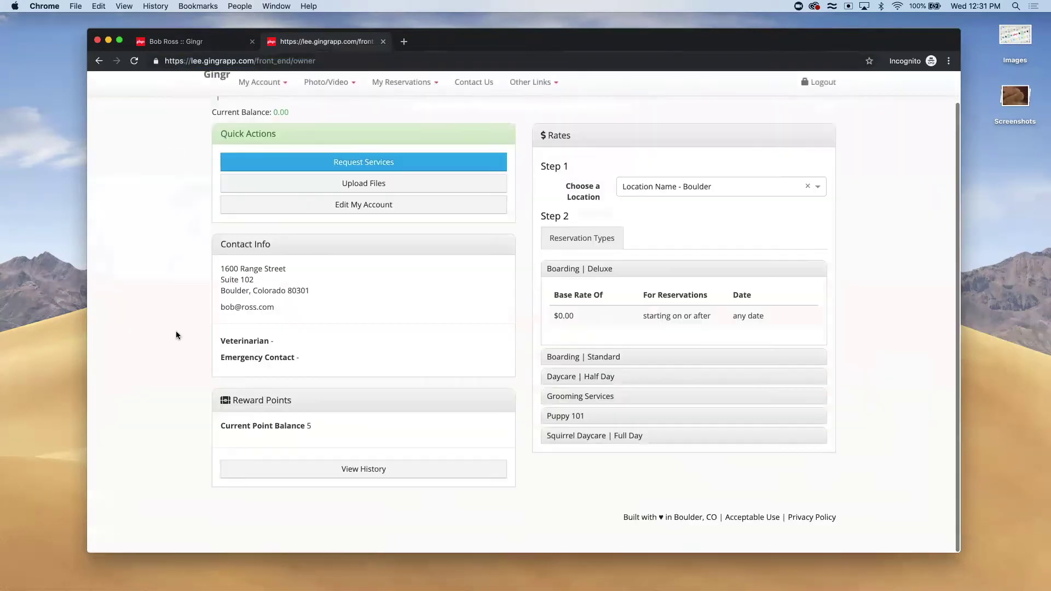
click(293, 469)
scroll(293, 496, down, 3)
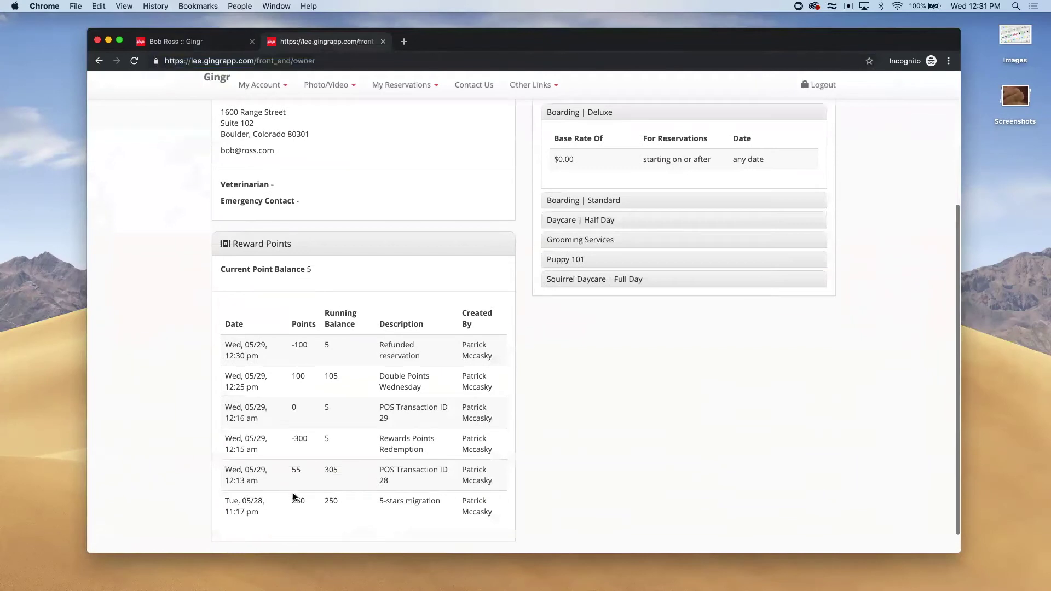
scroll(293, 496, down, 1)
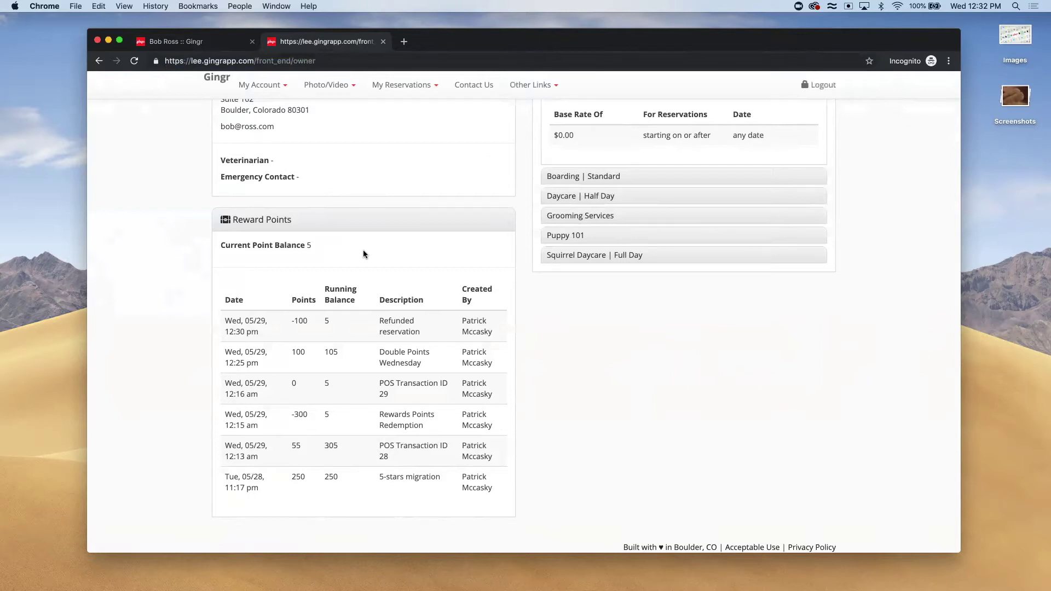
Return to the staff-side view of the owner's record
click(164, 42)
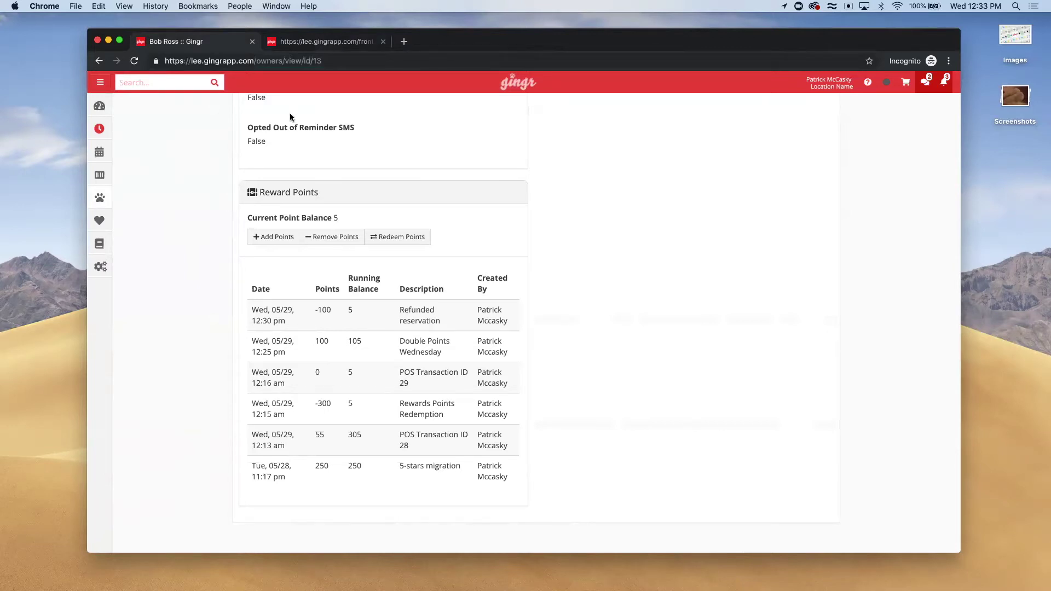
Go to support.gingrapp.com, search 'webinars' and open the Webinars article
click(403, 41)
text(support.g)
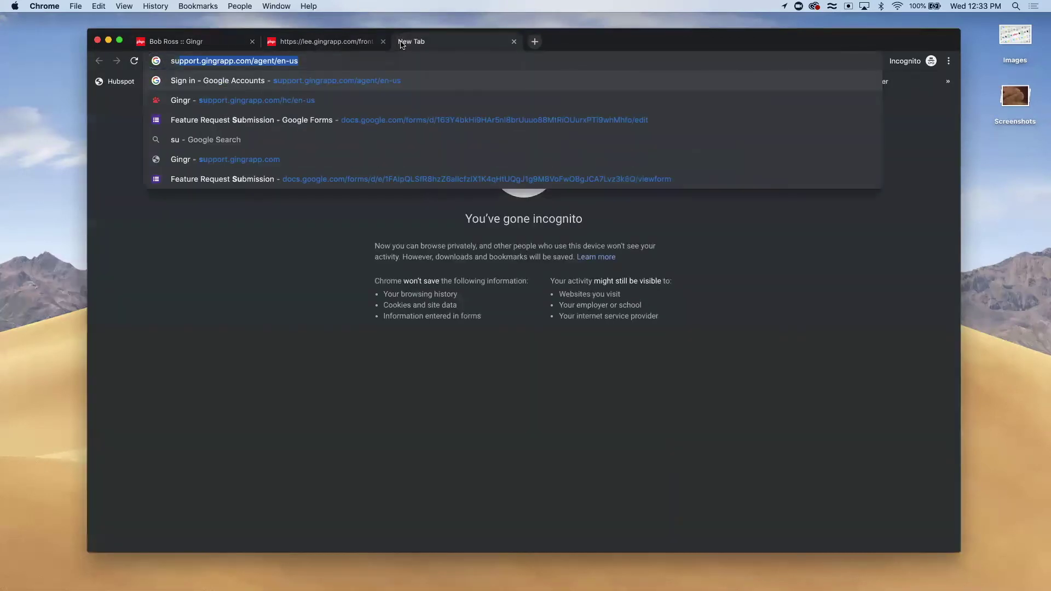
text(ingrapp.com)
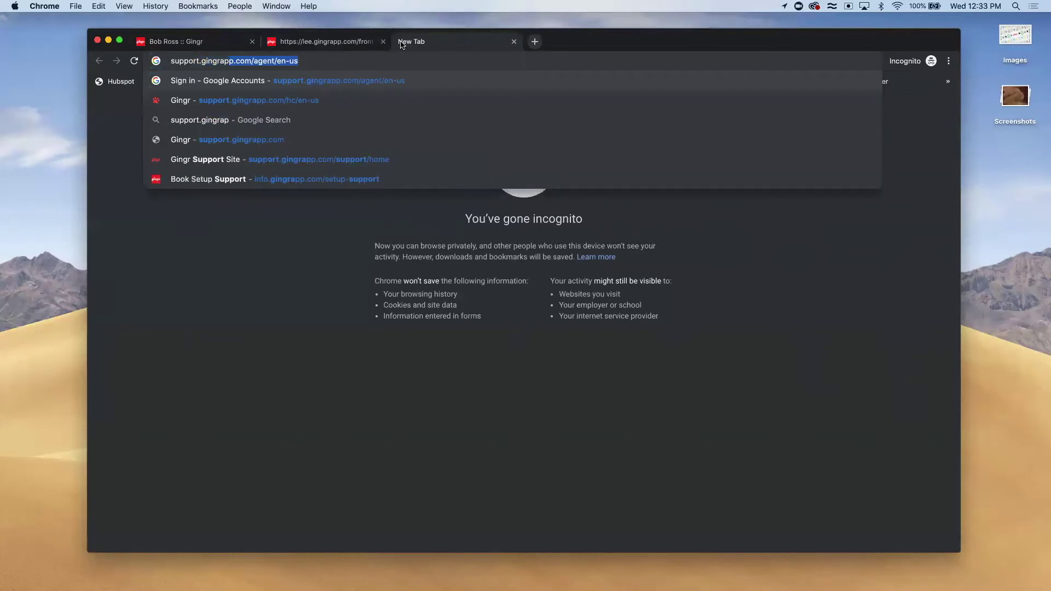
key(Return)
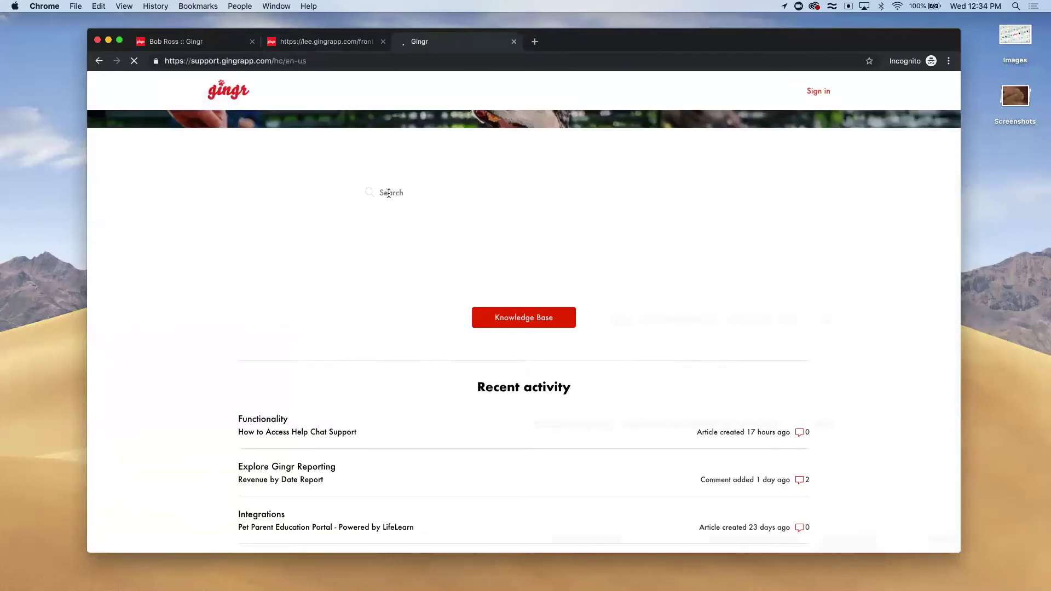
text(webinars)
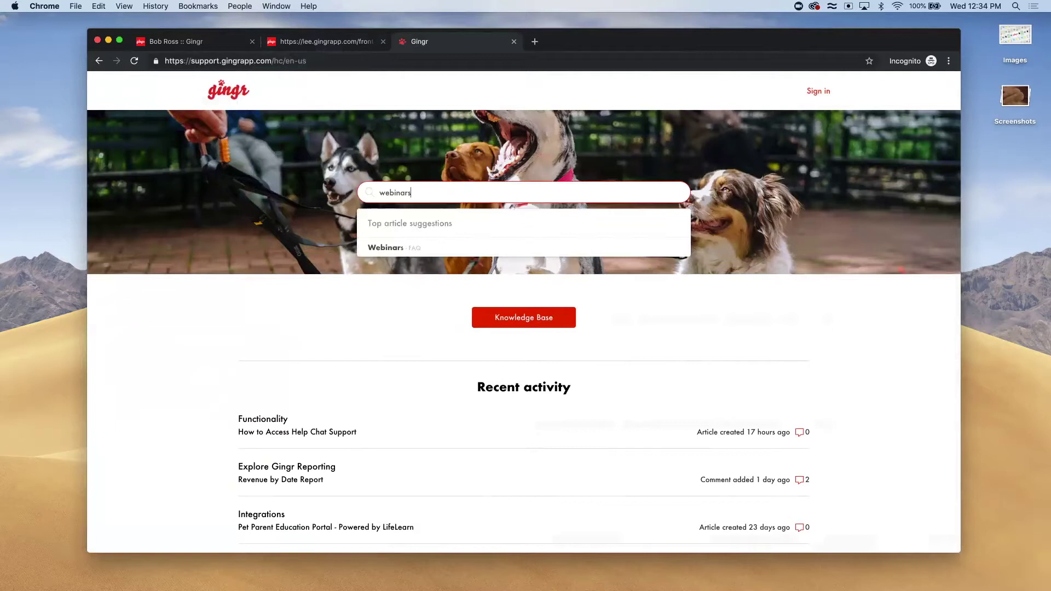
click(390, 247)
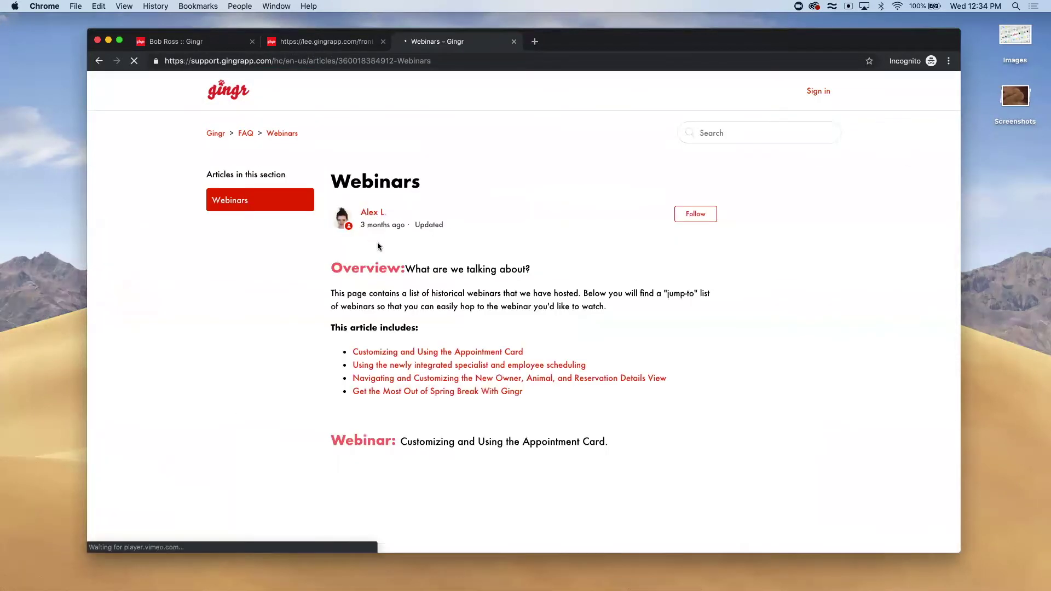
scroll(455, 371, down, 5)
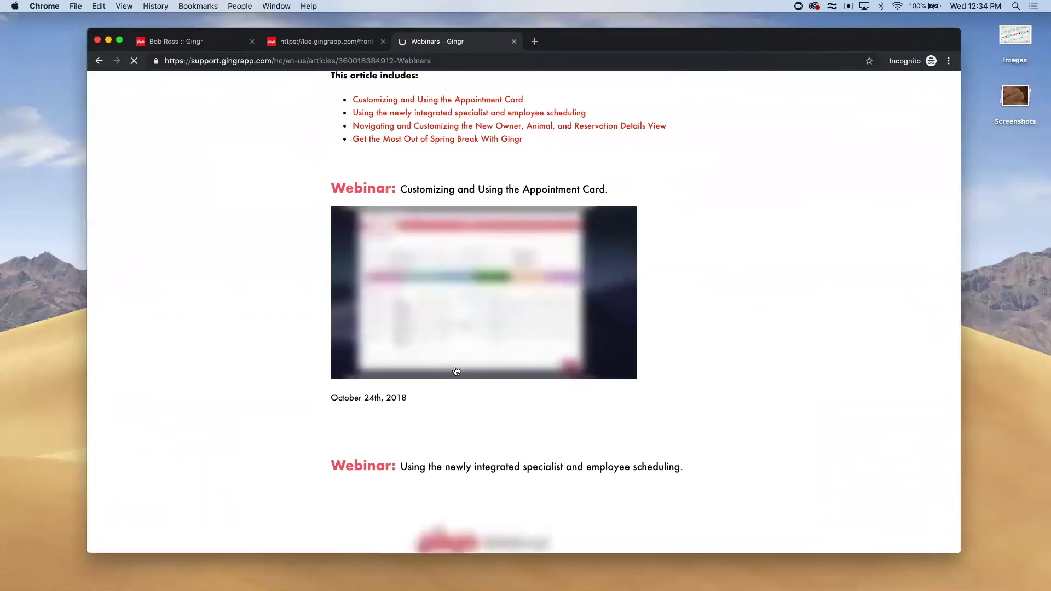
scroll(386, 298, up, 3)
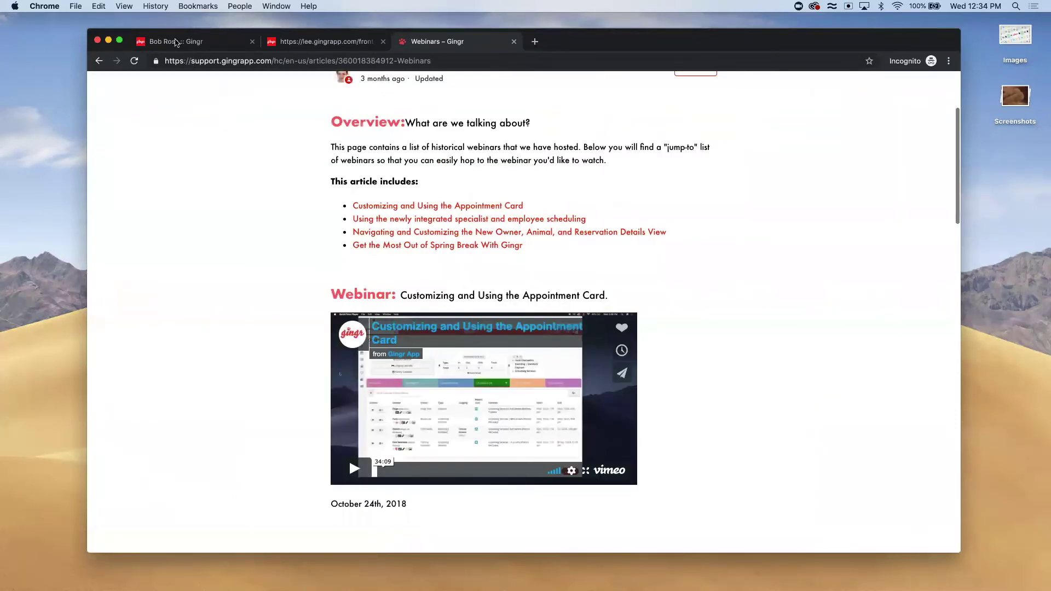
Switch back to the tab with the owner's Gingr record
click(181, 42)
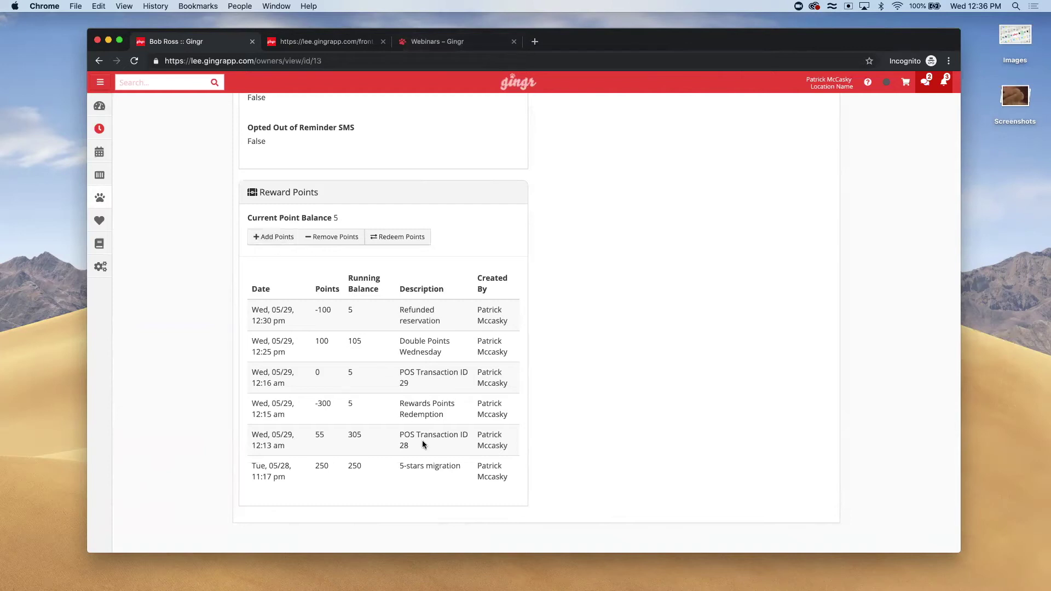
triple_click(432, 469)
click(451, 474)
Review the owner's 5-point reward history in the customer portal, then return to the staff record
click(327, 41)
scroll(343, 277, up, 1)
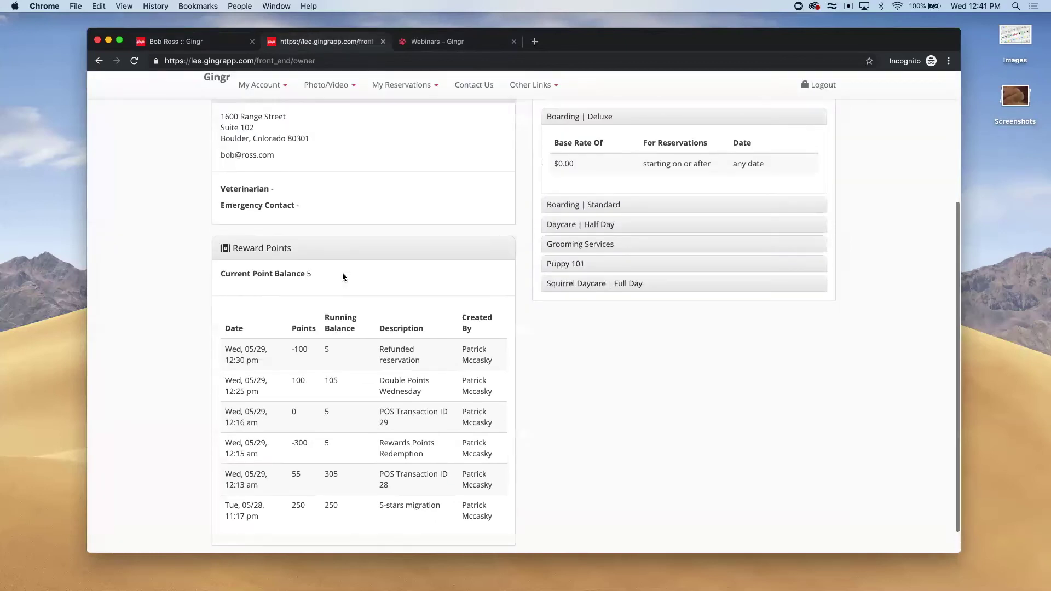
scroll(343, 276, up, 5)
scroll(343, 277, down, 6)
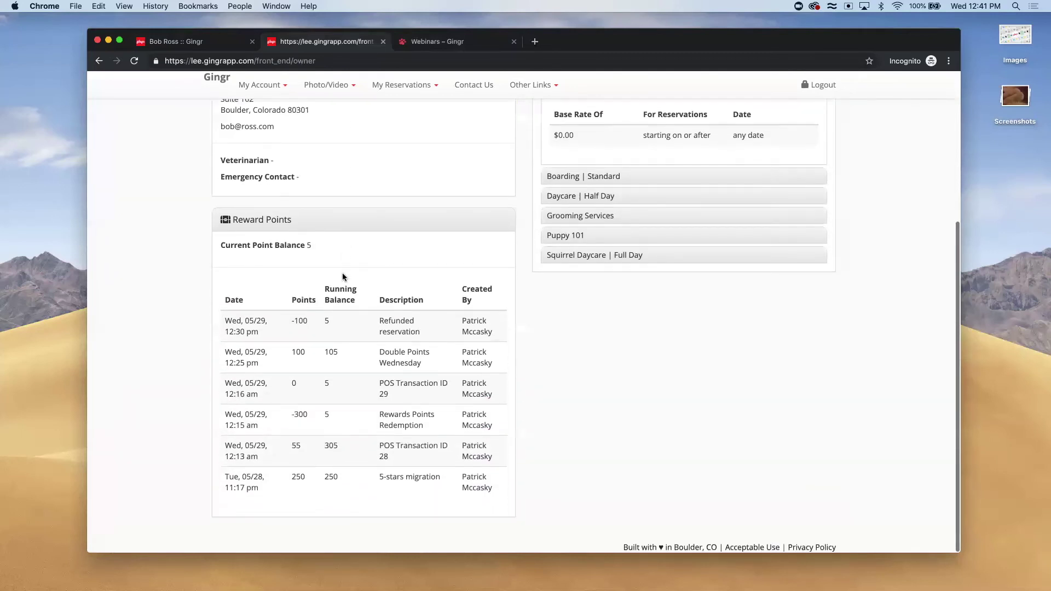
click(180, 44)
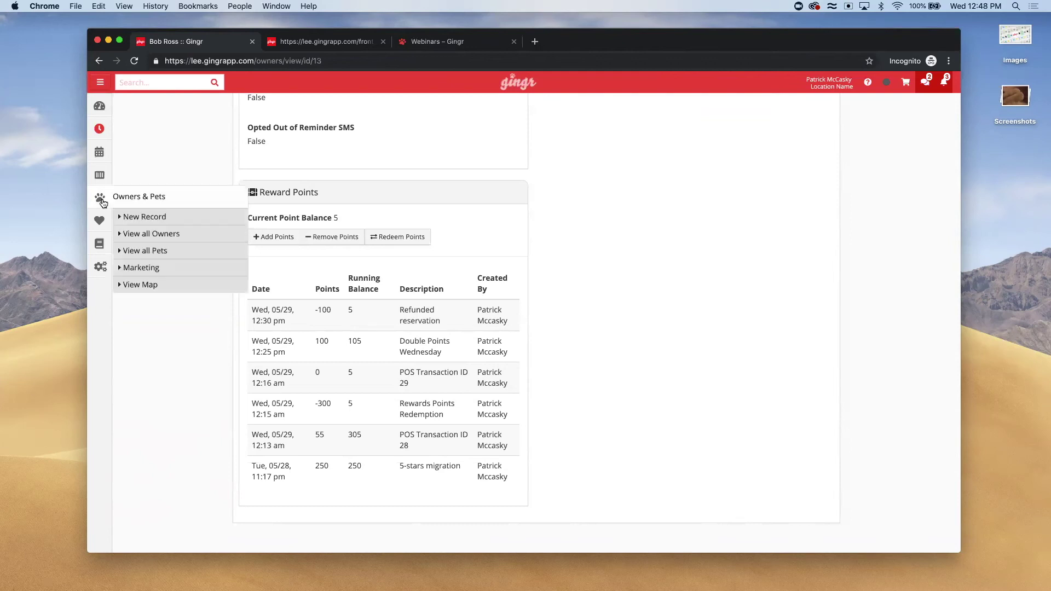
From the completed POS transactions, open sale 29's receipt and follow its owner link
mouse_move(100, 176)
click(158, 230)
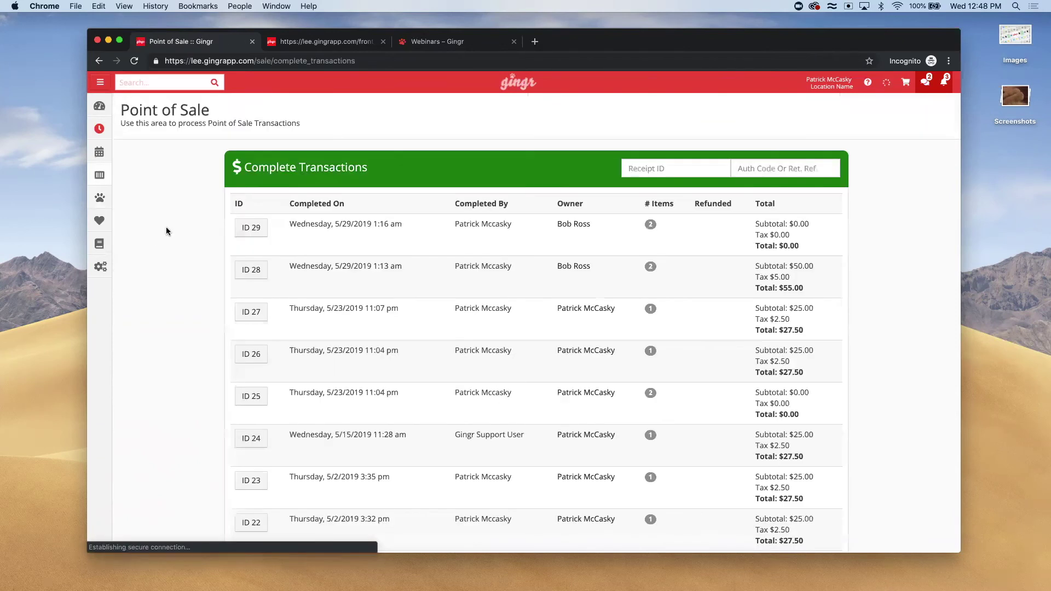
click(258, 234)
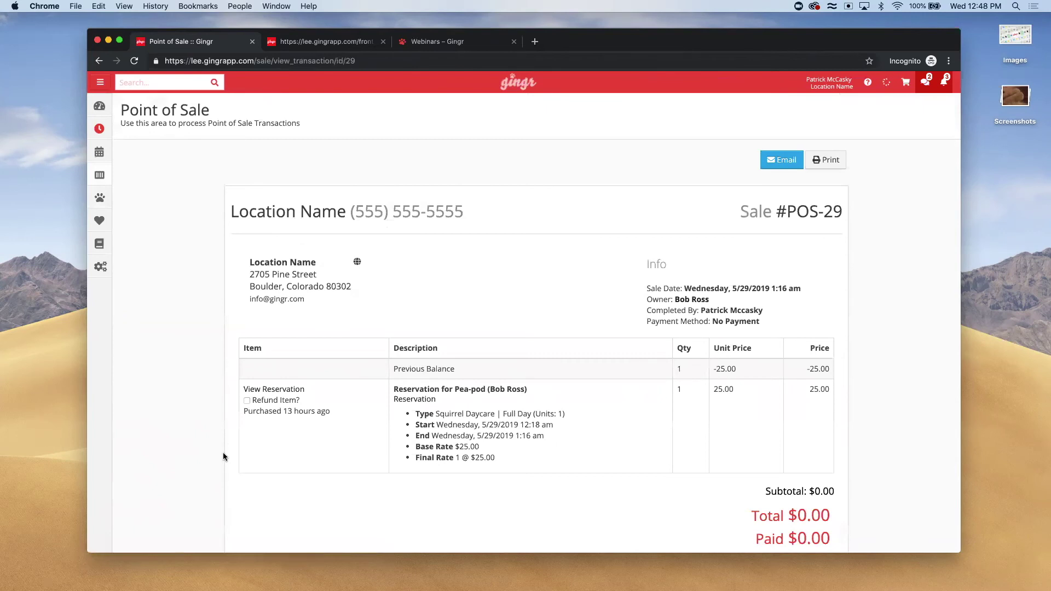
scroll(223, 456, down, 2)
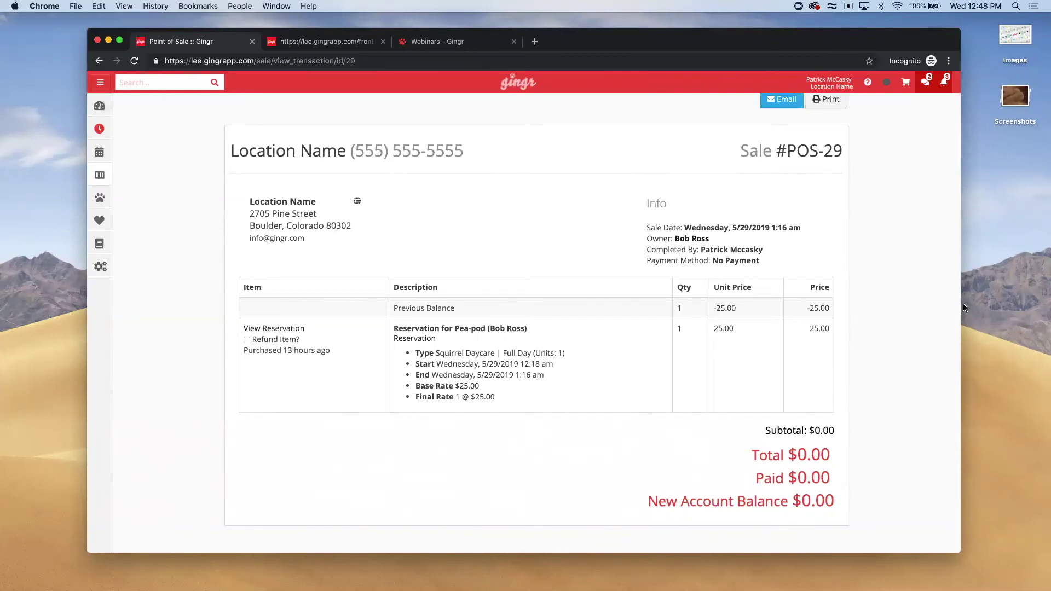
click(691, 239)
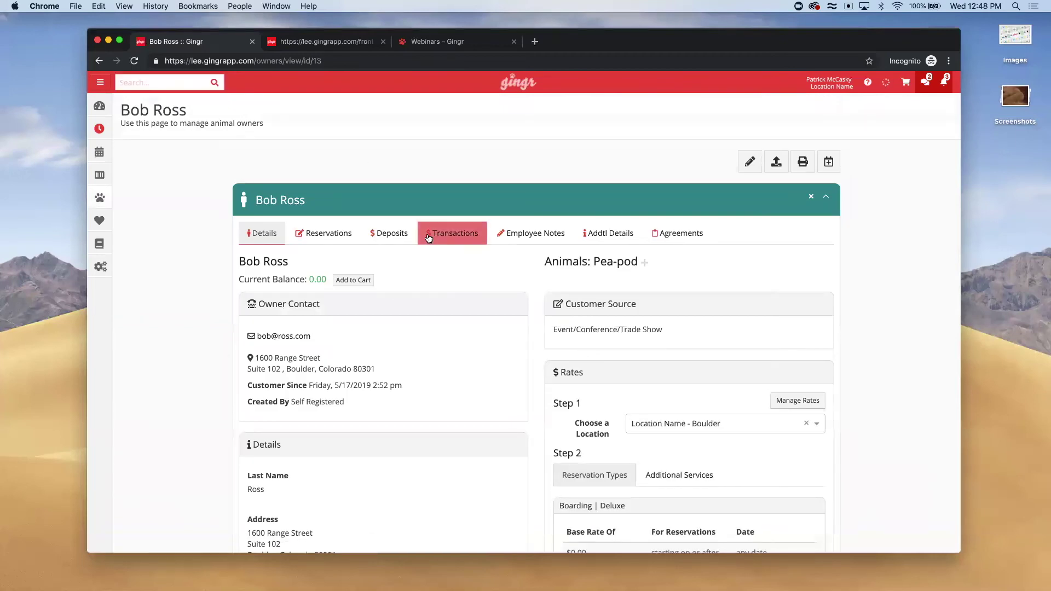
Highlight the Rewards Points Redemption rows in the owner's transactions and open POS Transaction 29
click(452, 233)
scroll(425, 366, down, 3)
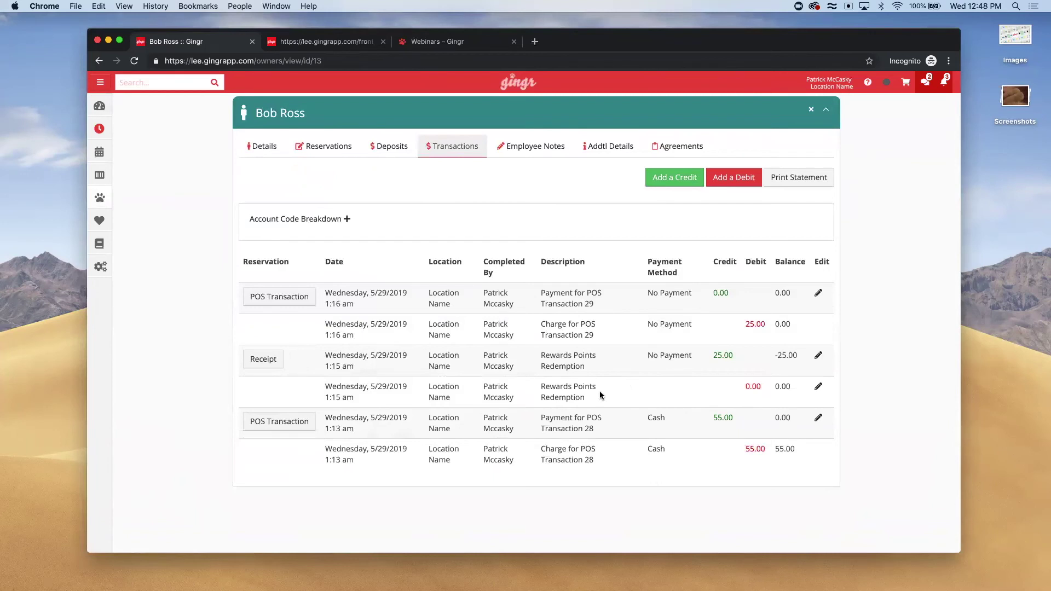
drag(597, 398, 545, 351)
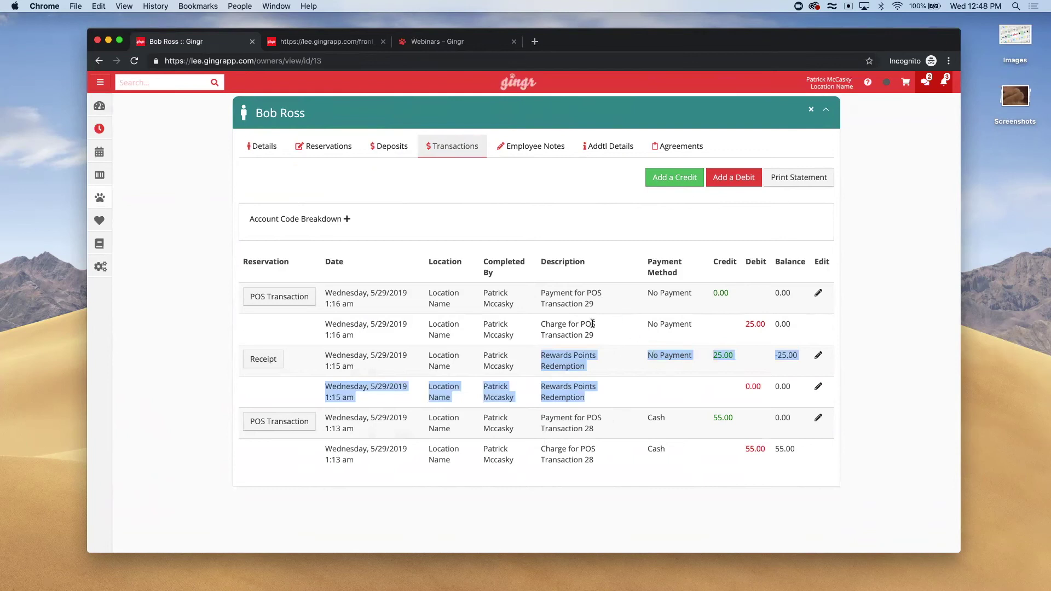
click(281, 298)
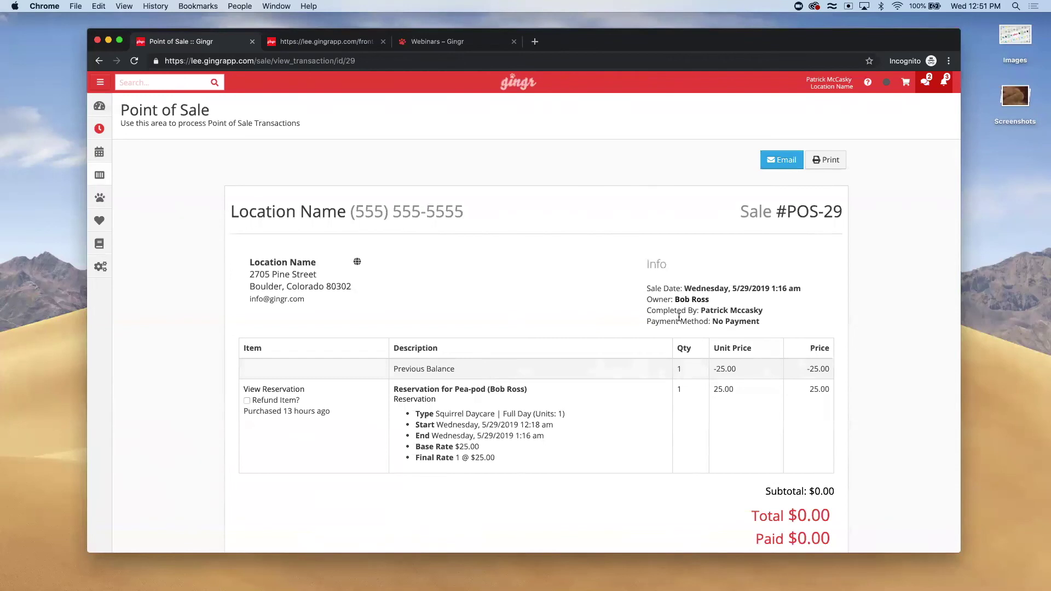
Show the sale owner's transactions and preview Add a Credit's payment methods without saving a credit
click(689, 300)
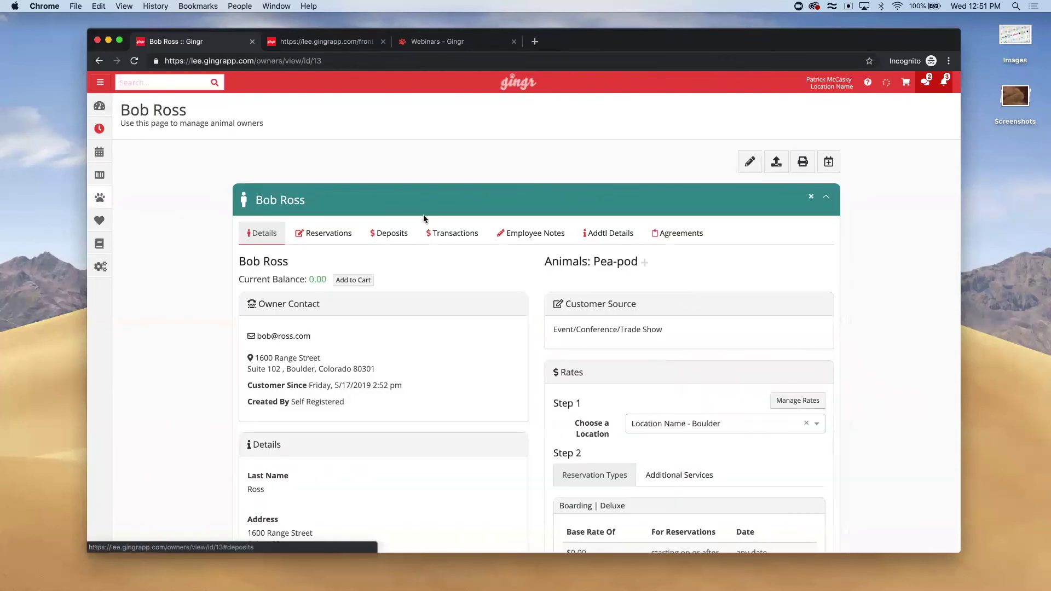
click(434, 239)
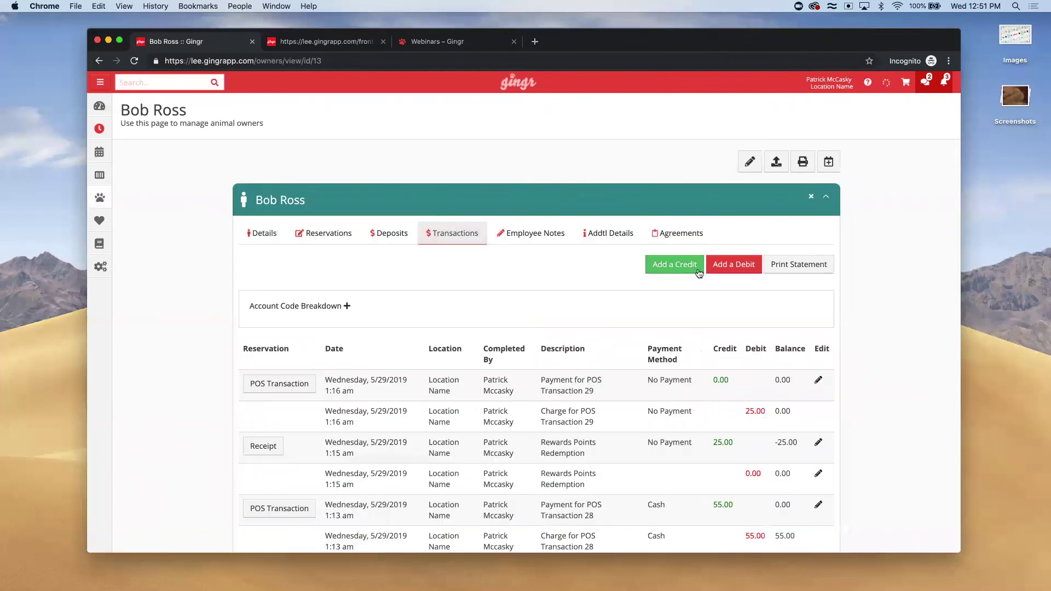
click(673, 266)
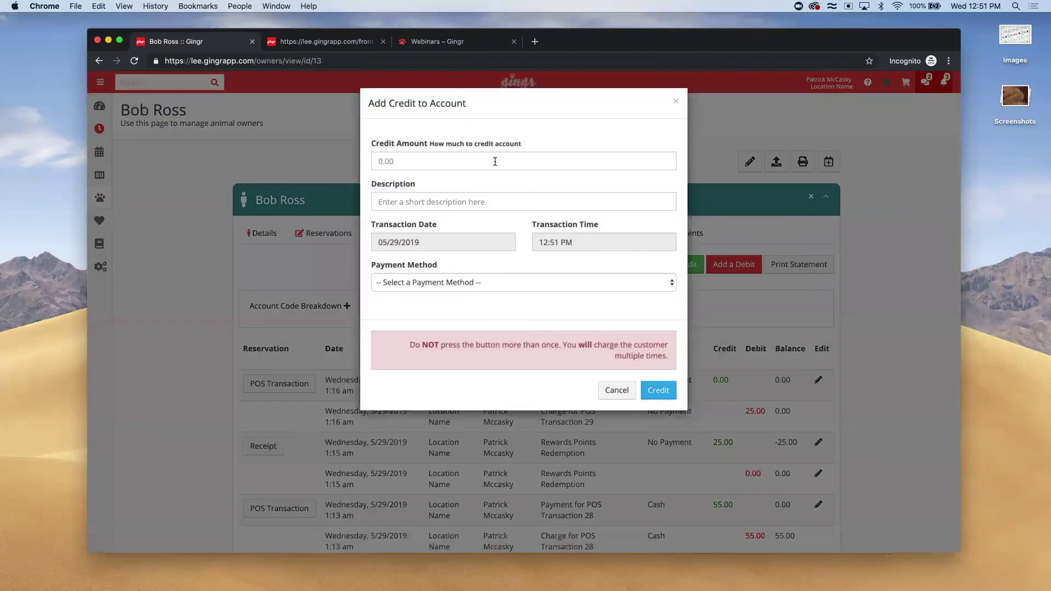
click(418, 282)
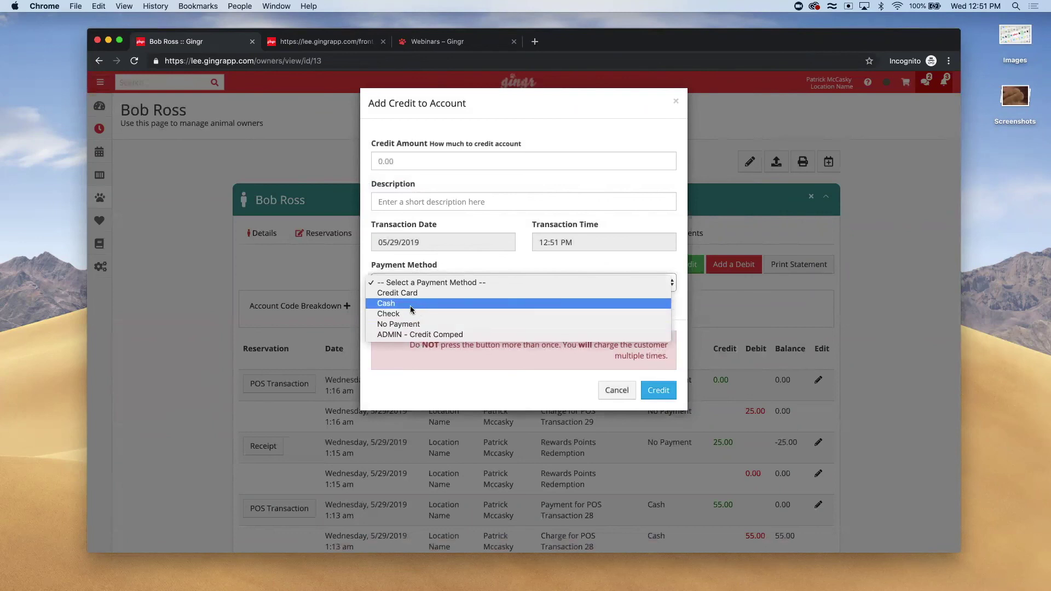
click(327, 239)
click(327, 240)
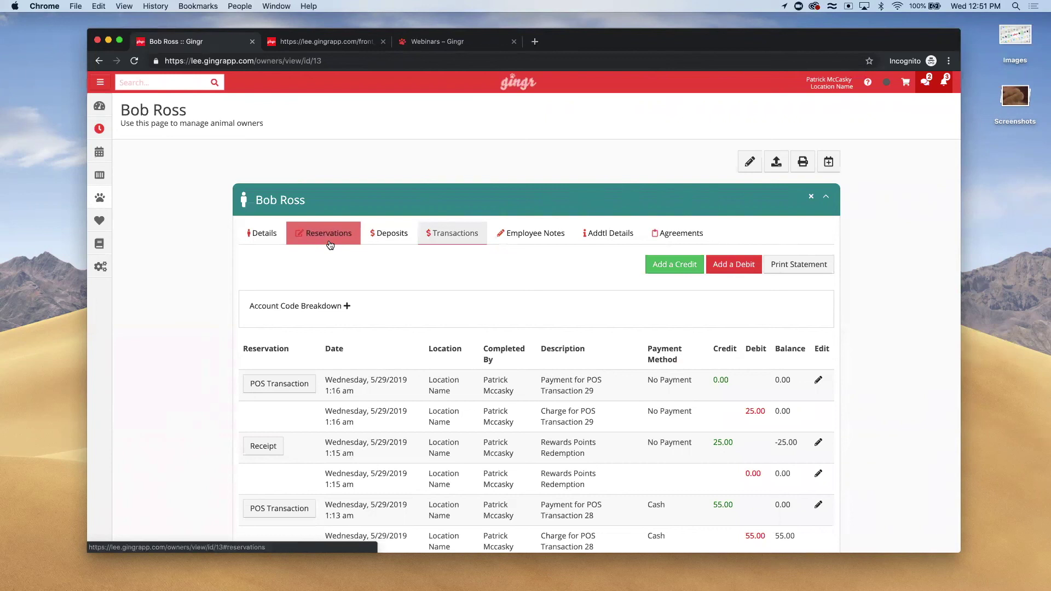
Search for another customer by first name, open their owner record, and dismiss the pet alert
click(145, 83)
text(patrick)
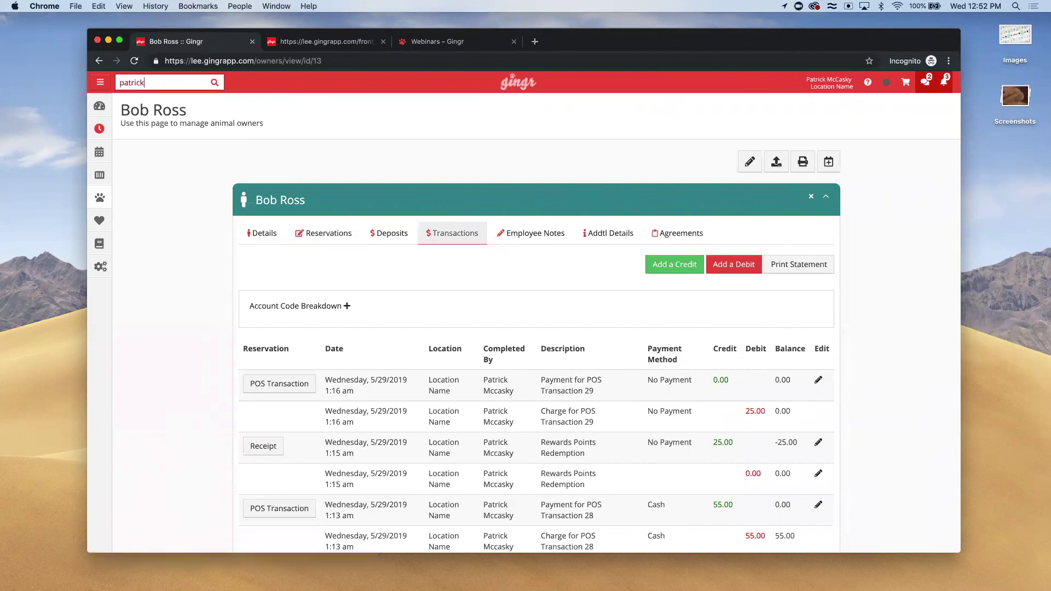
click(282, 124)
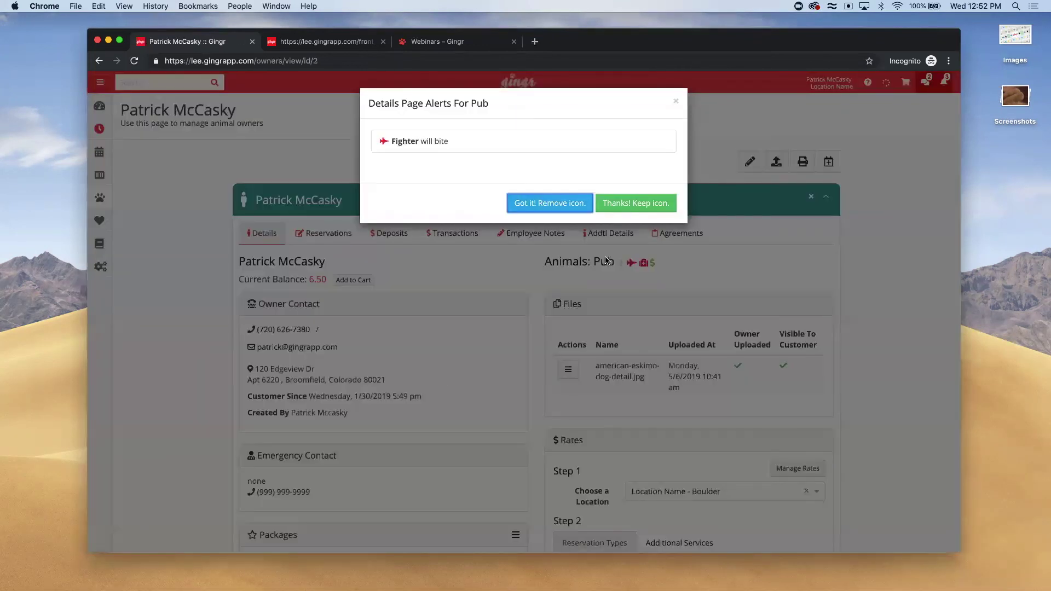
click(626, 201)
Highlight the Expired Points entry in the rewards history, then return to the dashboard
scroll(336, 377, down, 10)
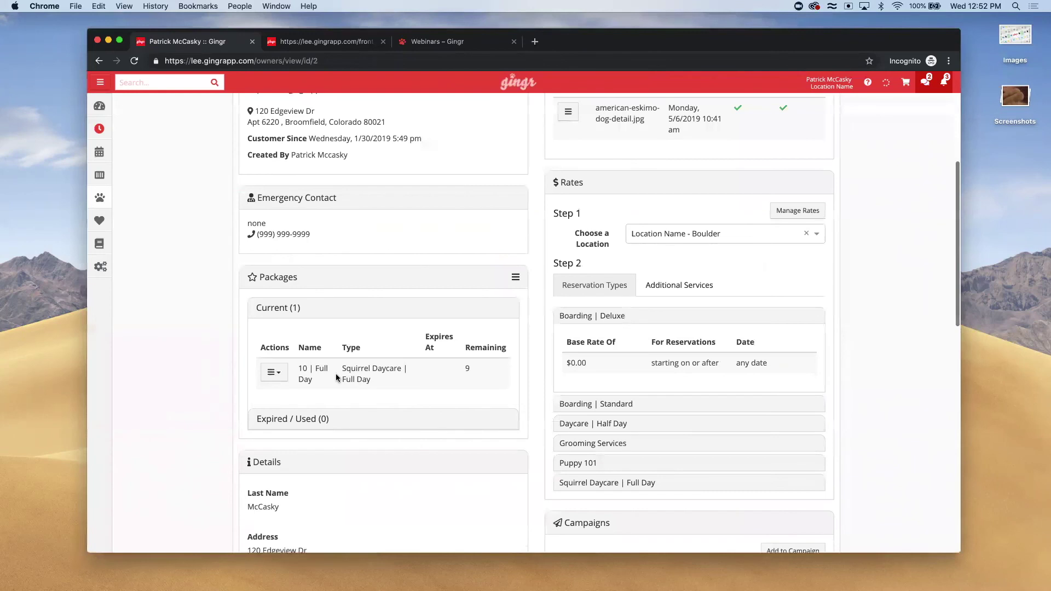
scroll(336, 377, down, 7)
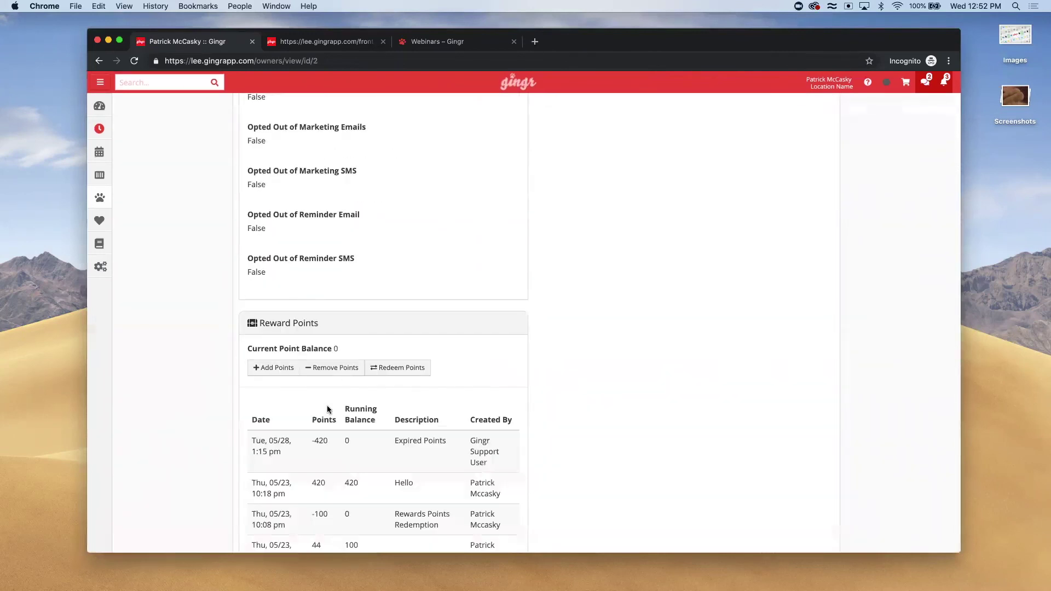
drag(251, 439, 501, 457)
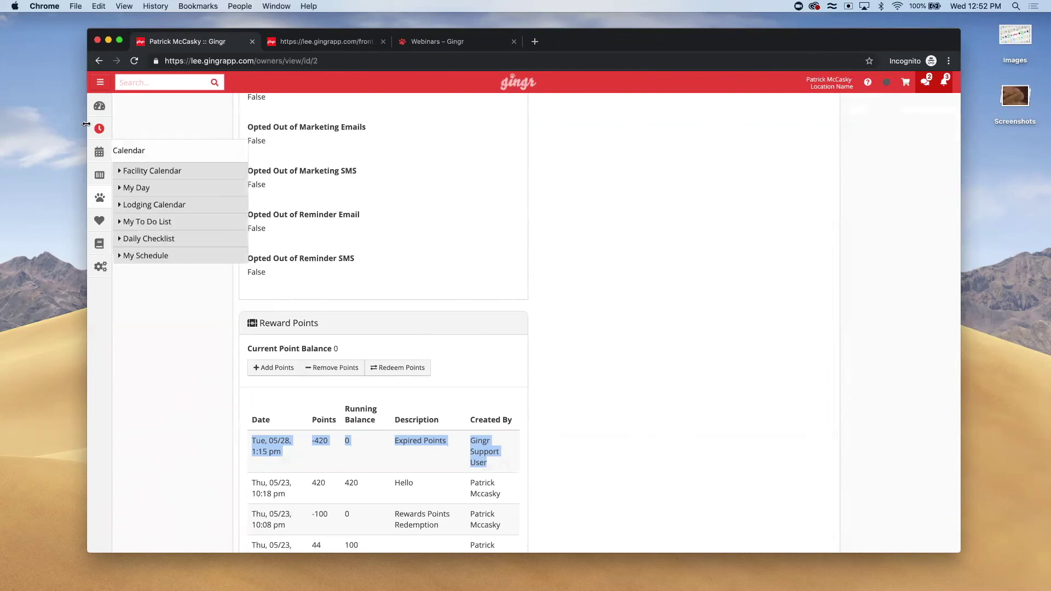
click(98, 107)
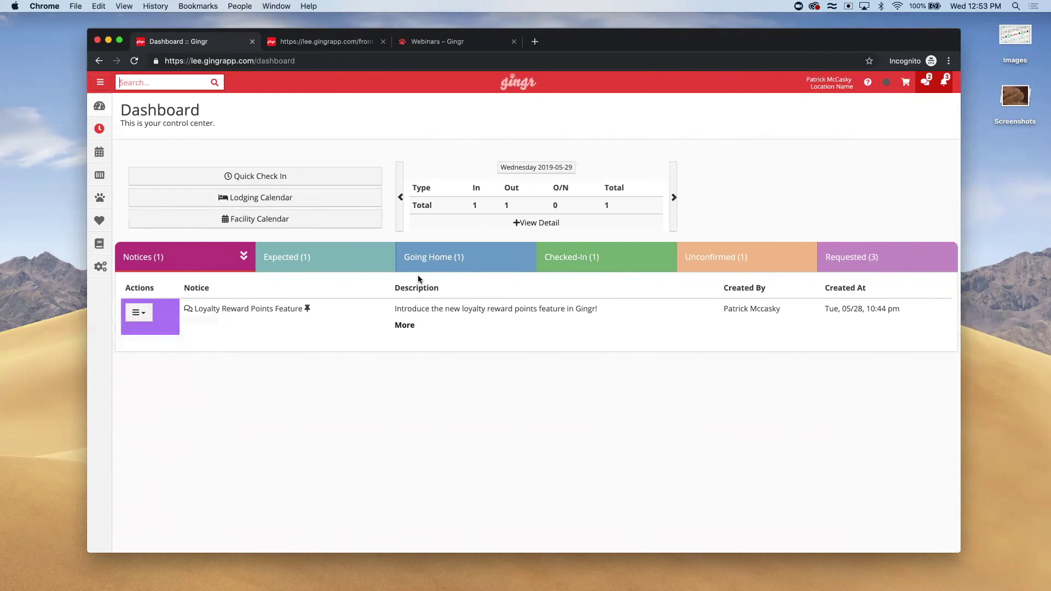
Show the Going Home list, open that owner's account, and choose Edit Owner
click(421, 259)
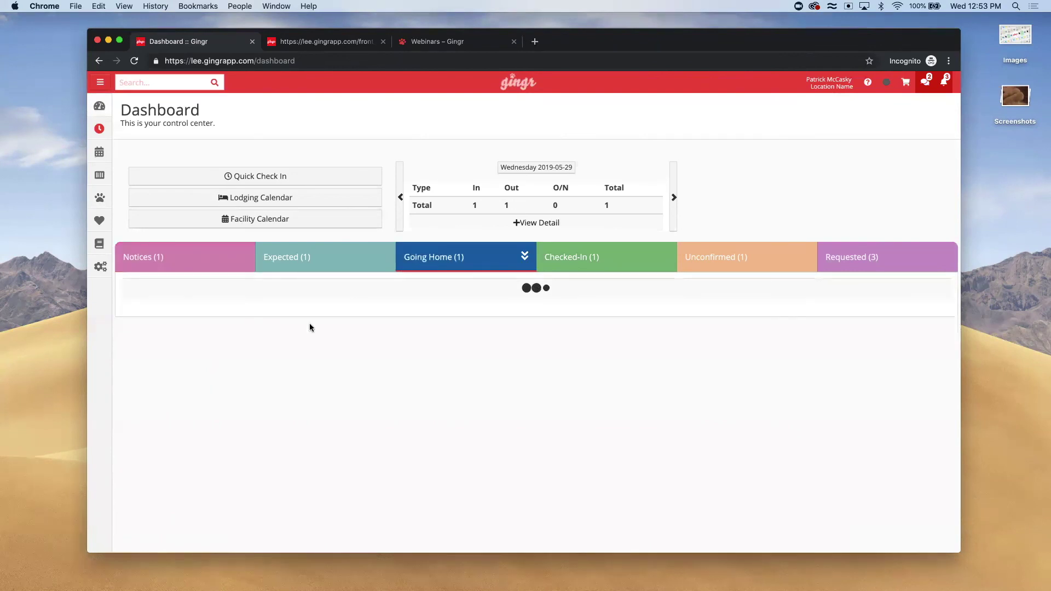
click(415, 336)
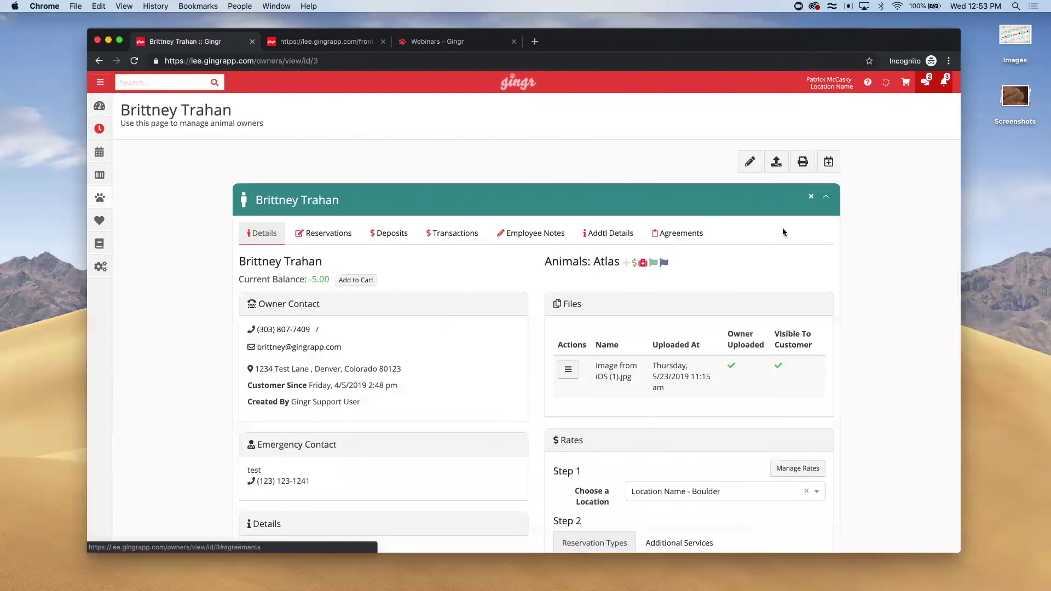
click(748, 167)
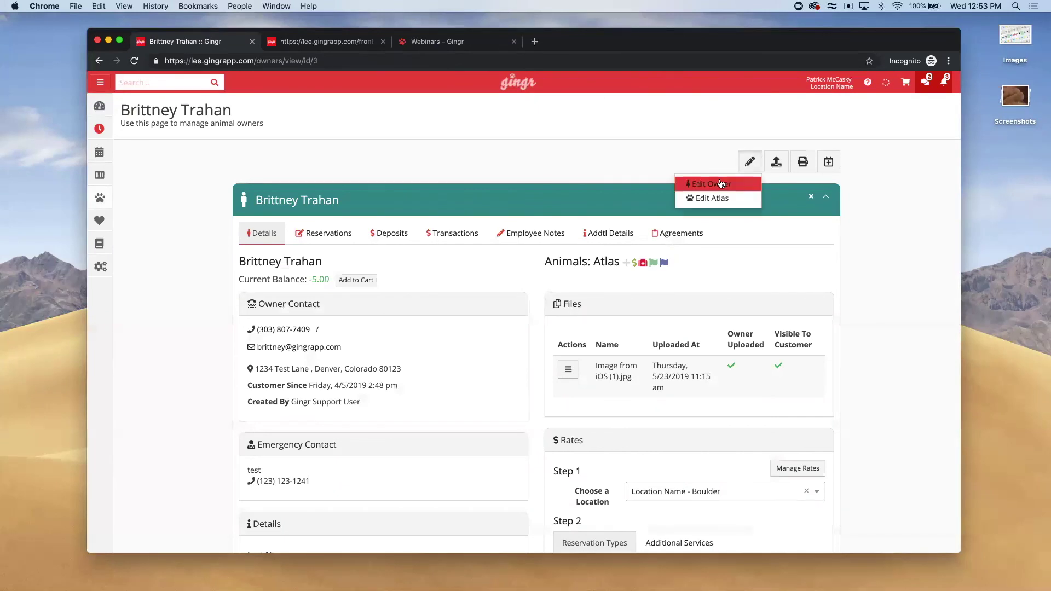
click(720, 183)
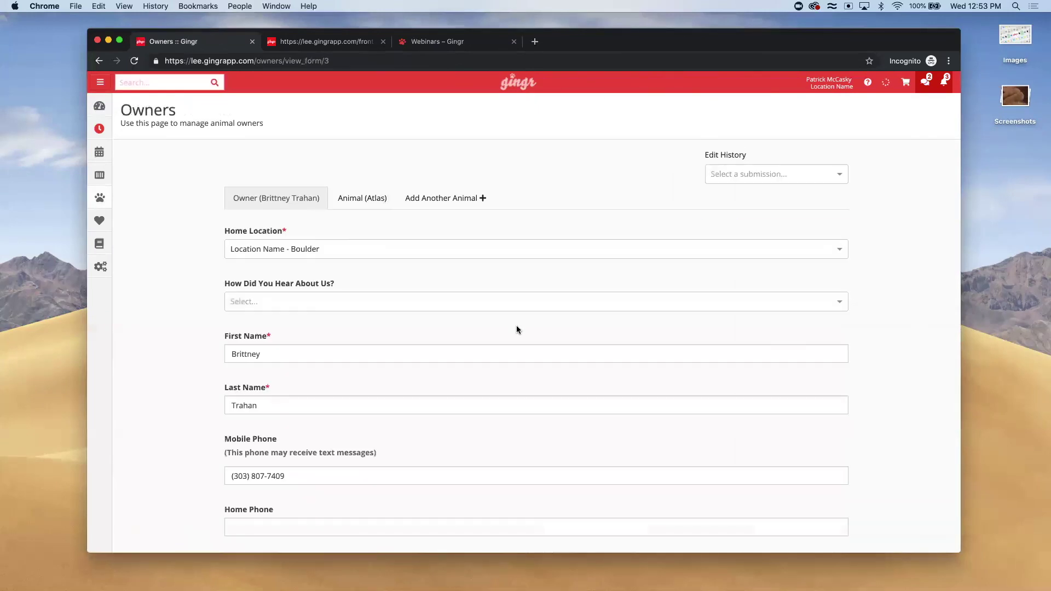
Set Allow Online Login to No under Owner Settings, then go back to the dashboard
scroll(449, 392, down, 15)
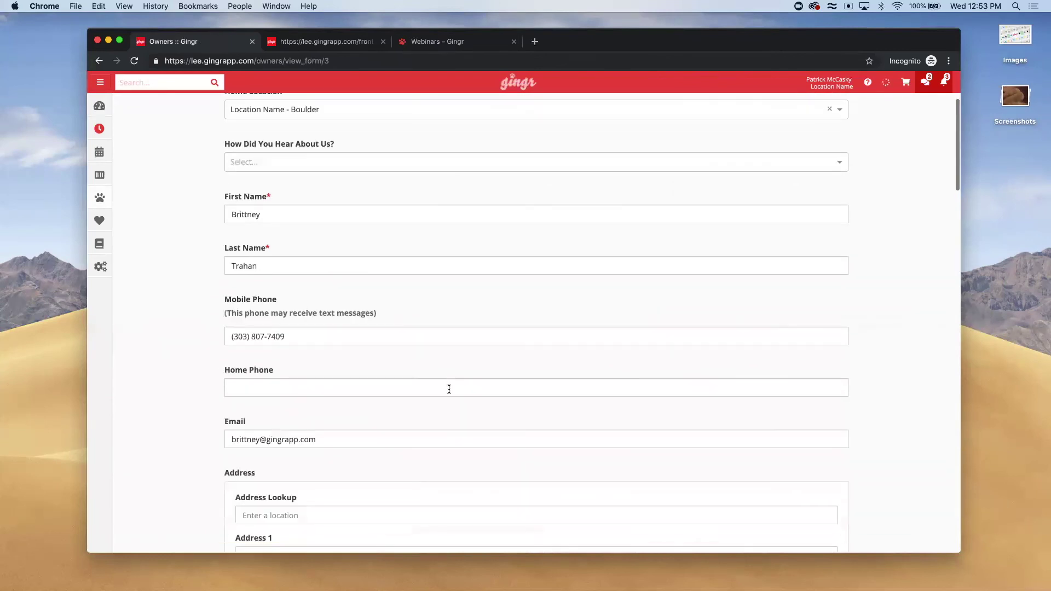
scroll(449, 392, down, 12)
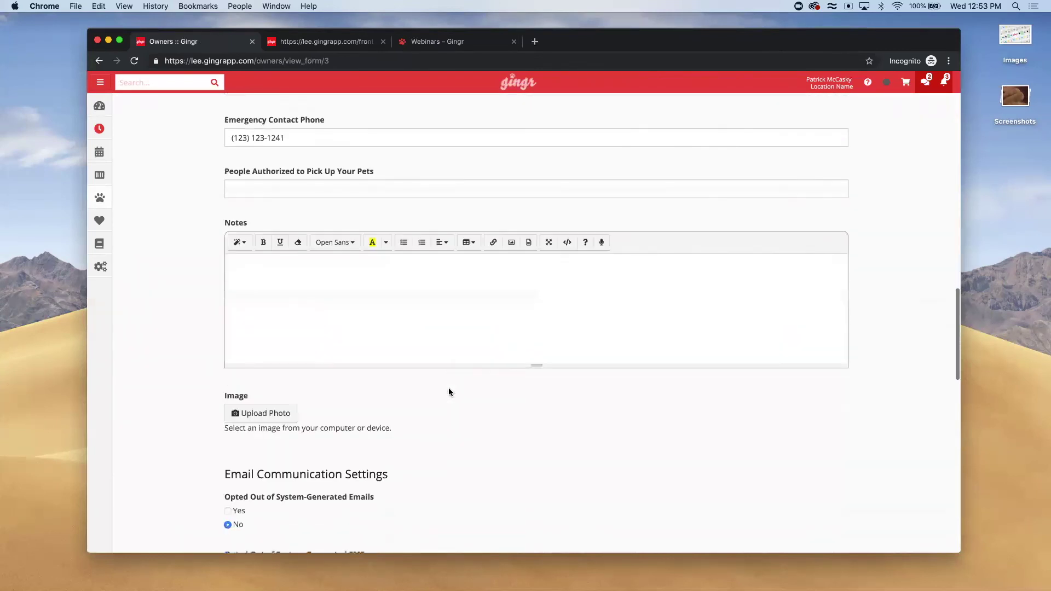
scroll(304, 422, down, 6)
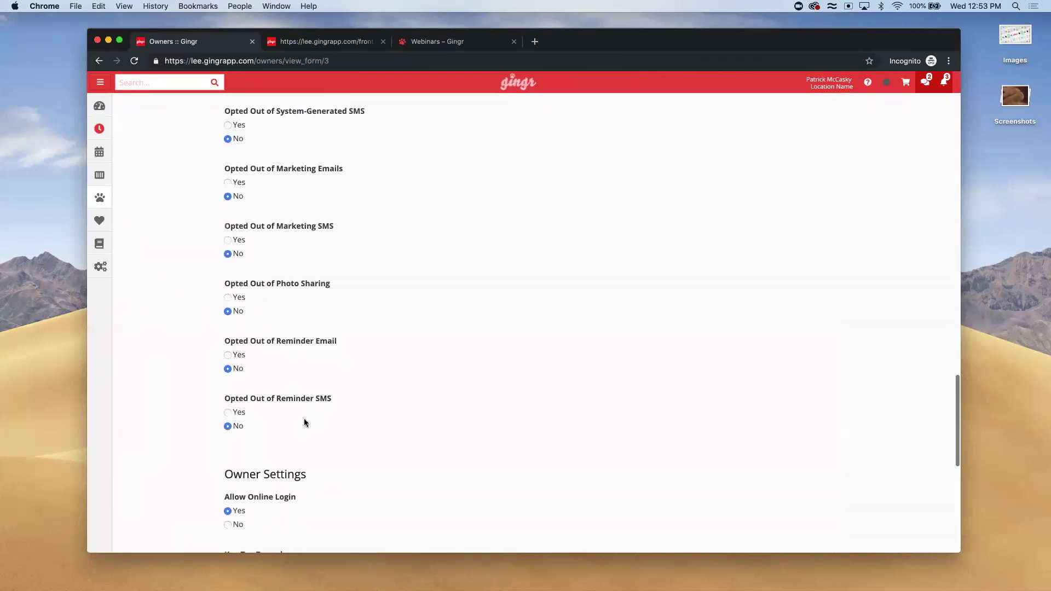
click(227, 454)
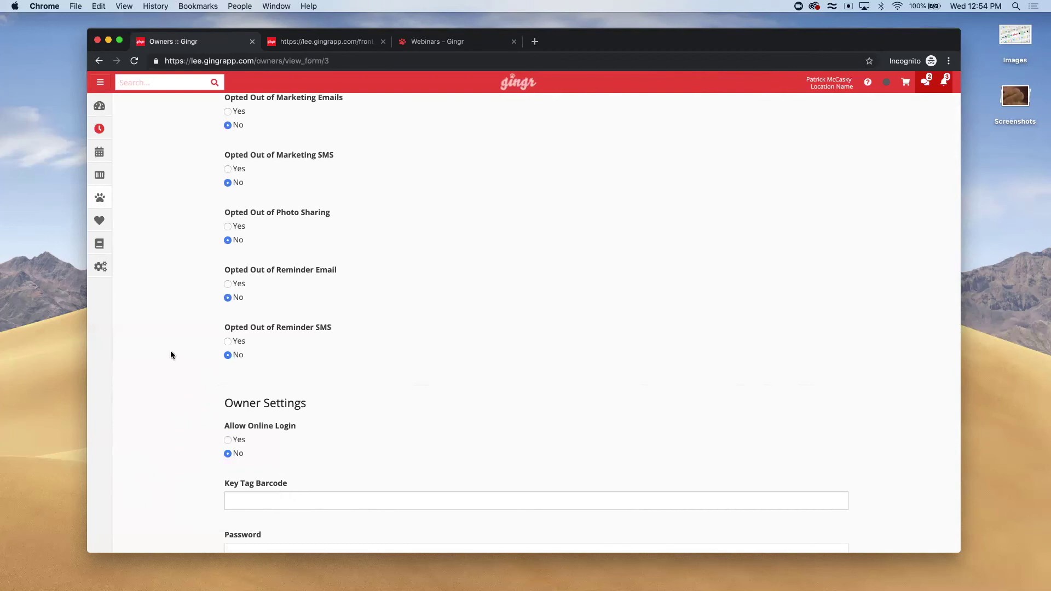
click(99, 106)
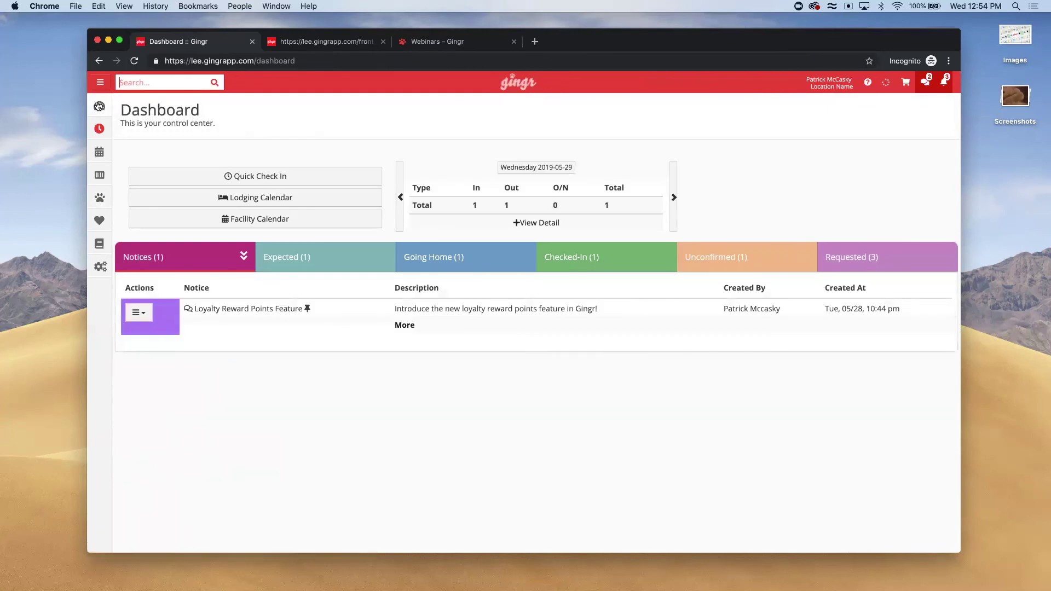